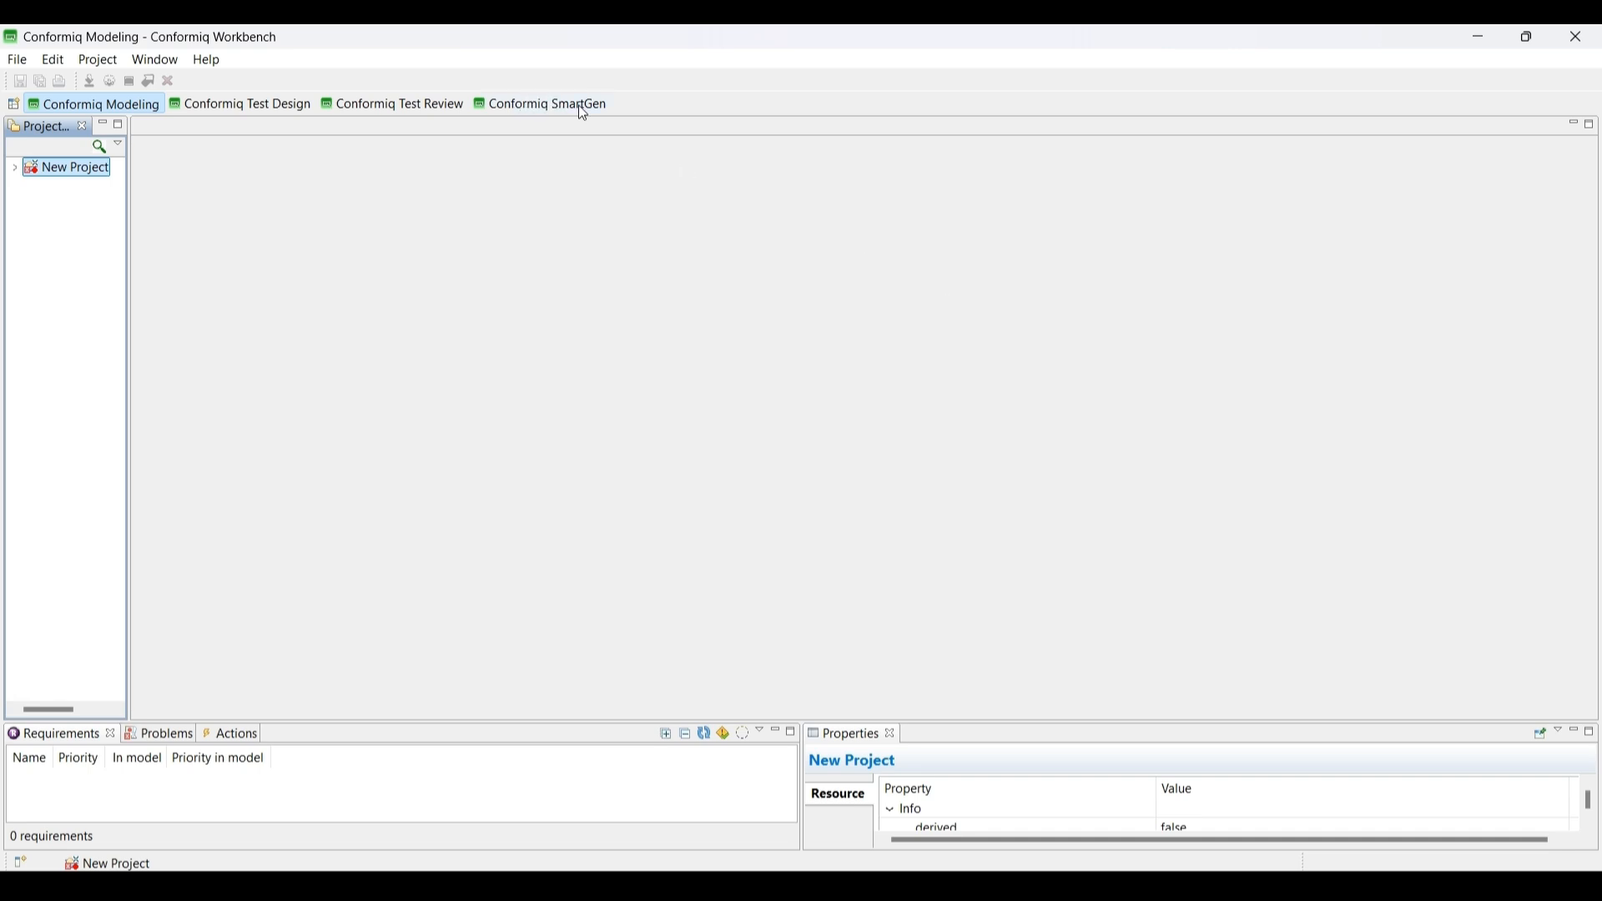
- Switch to the Conformiq SmartGen perspective and expand New Project to show its contents
click(553, 107)
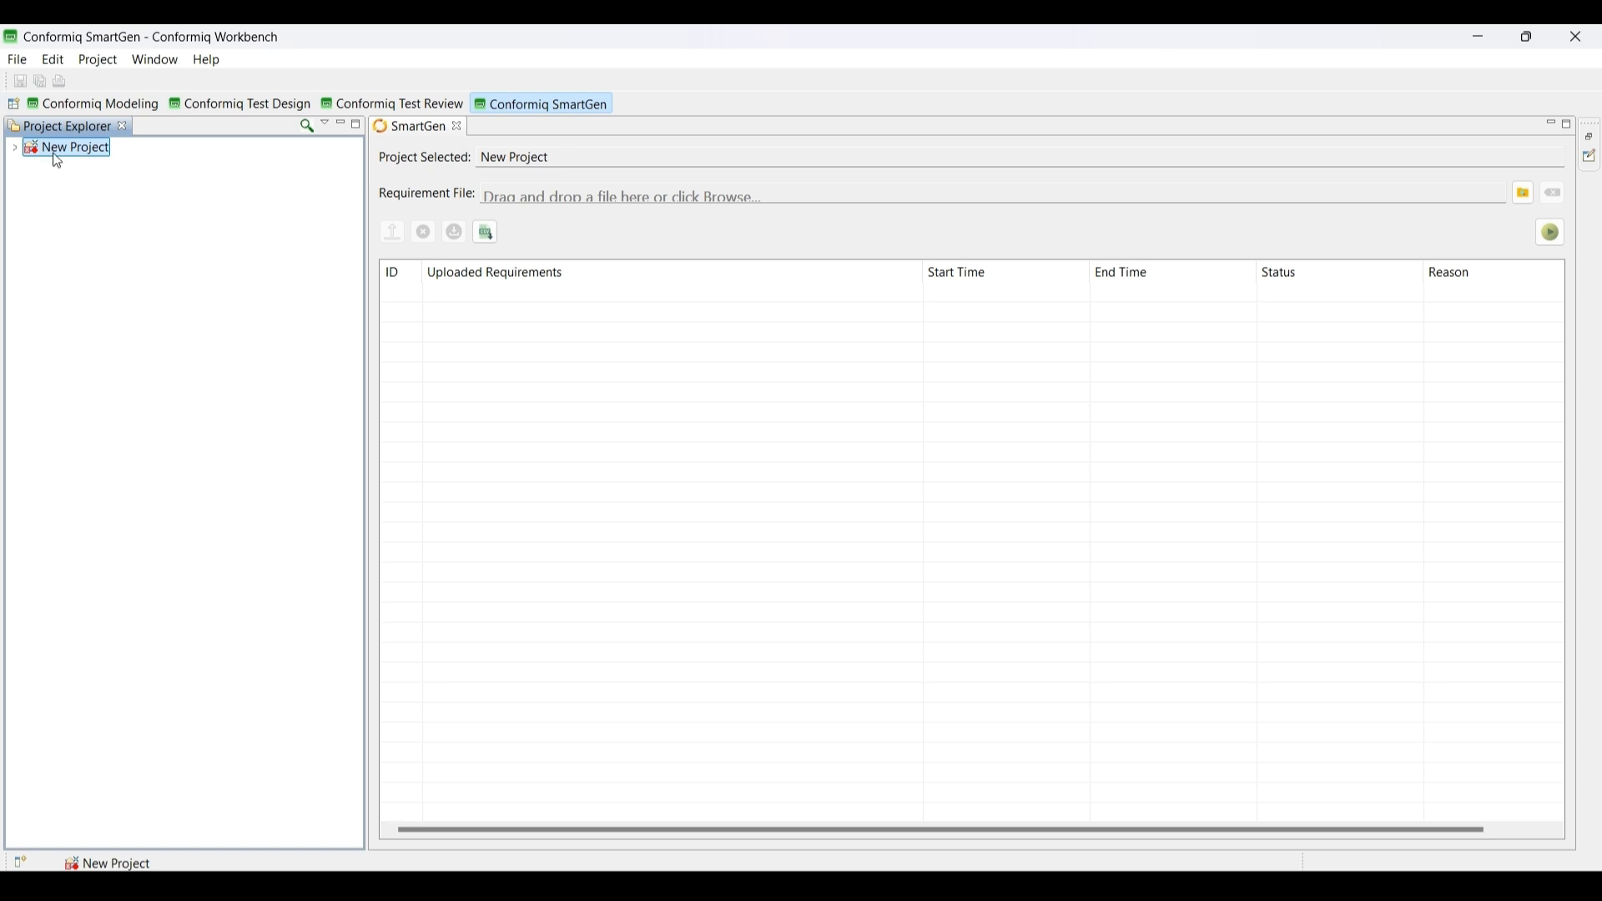
click(15, 148)
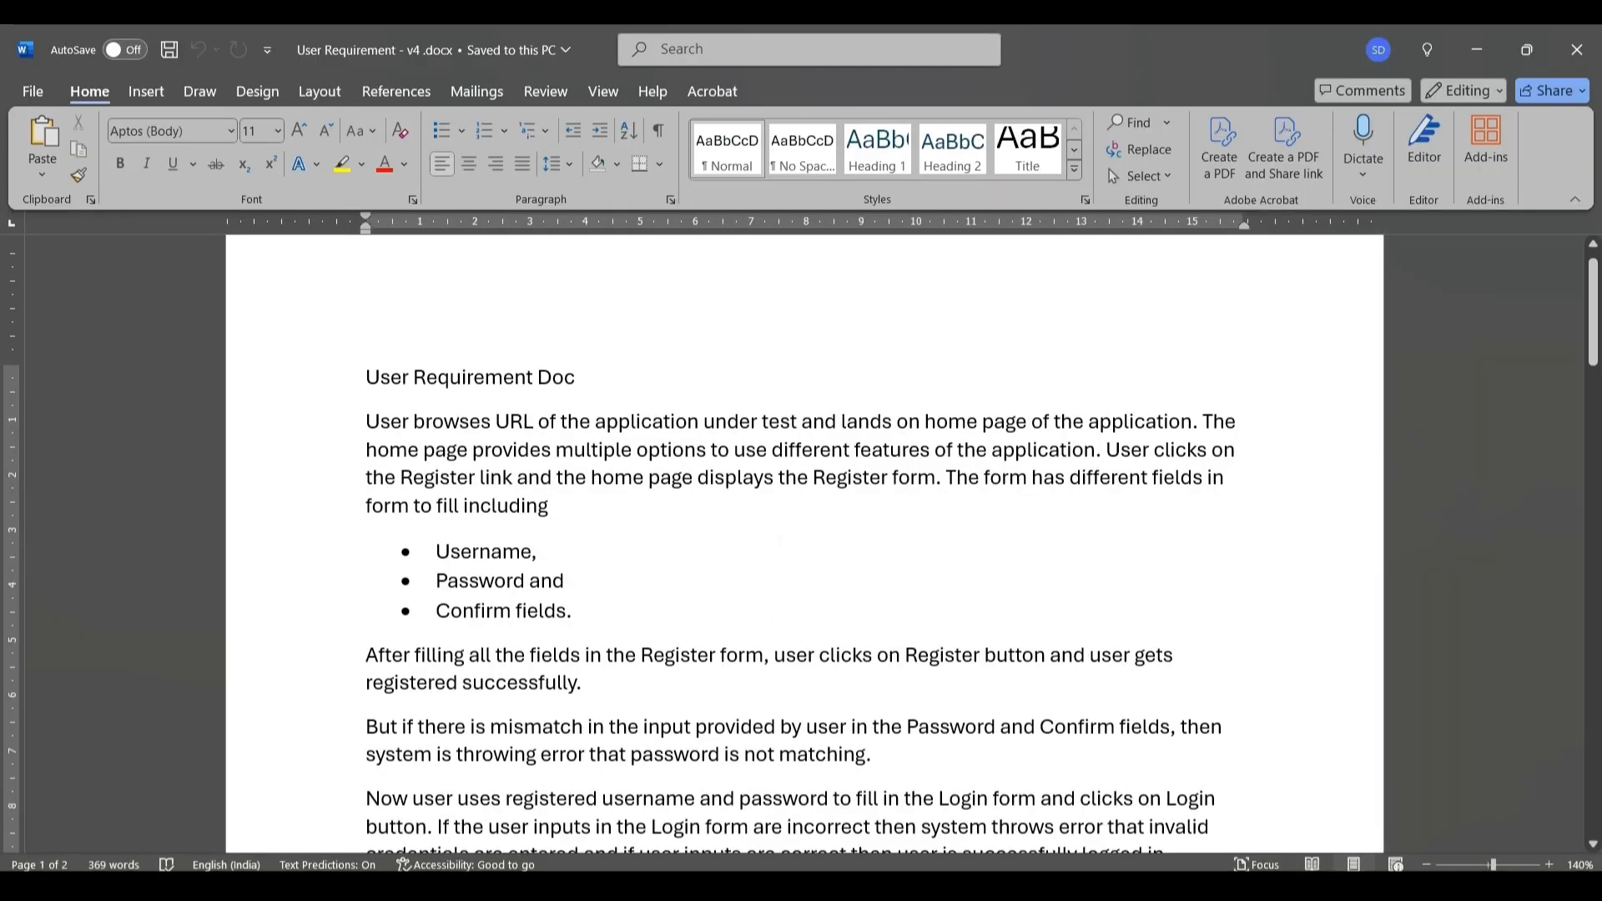
- Read through the User Requirement - v4 .docx document in Word, from the registration text to the account activity filters
scroll(804, 543, down, 6)
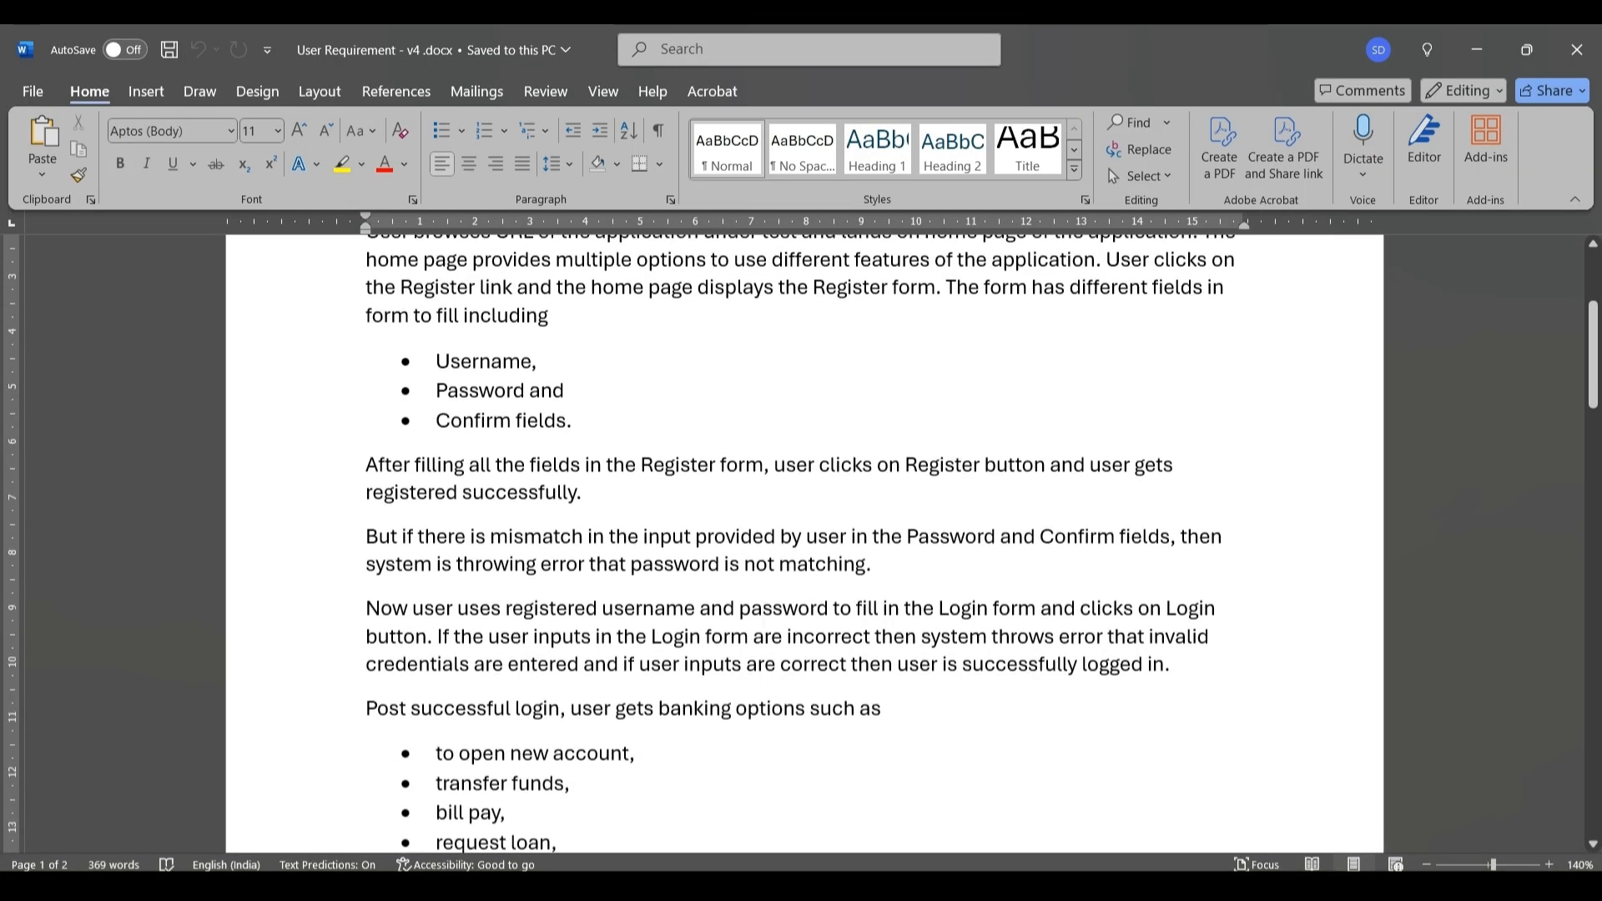
scroll(805, 543, down, 8)
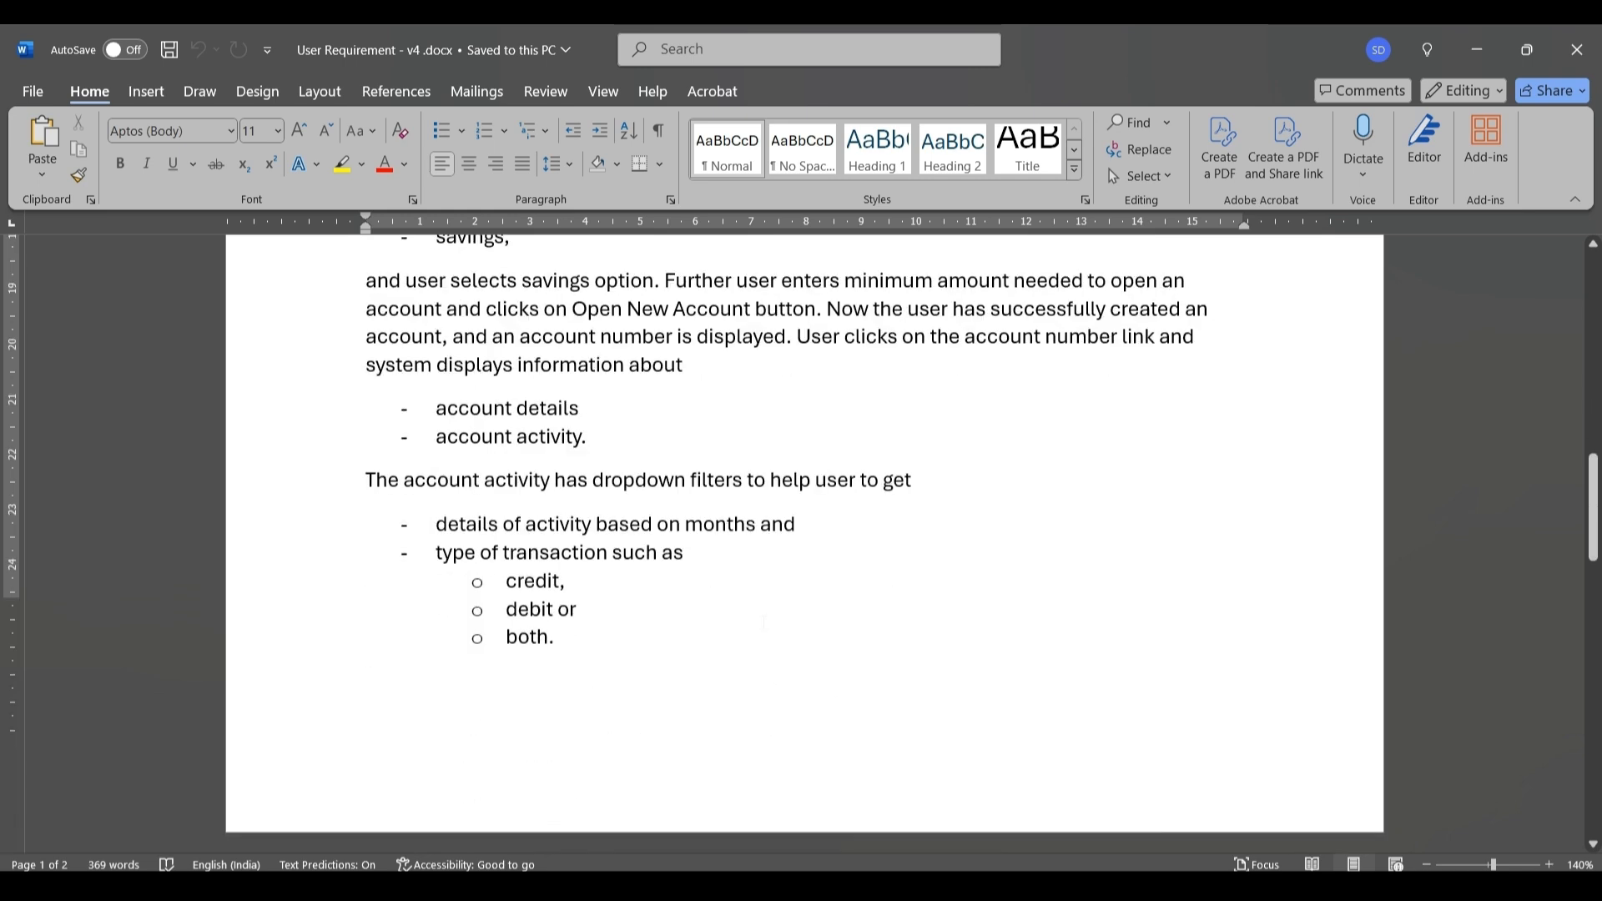
scroll(764, 626, down, 3)
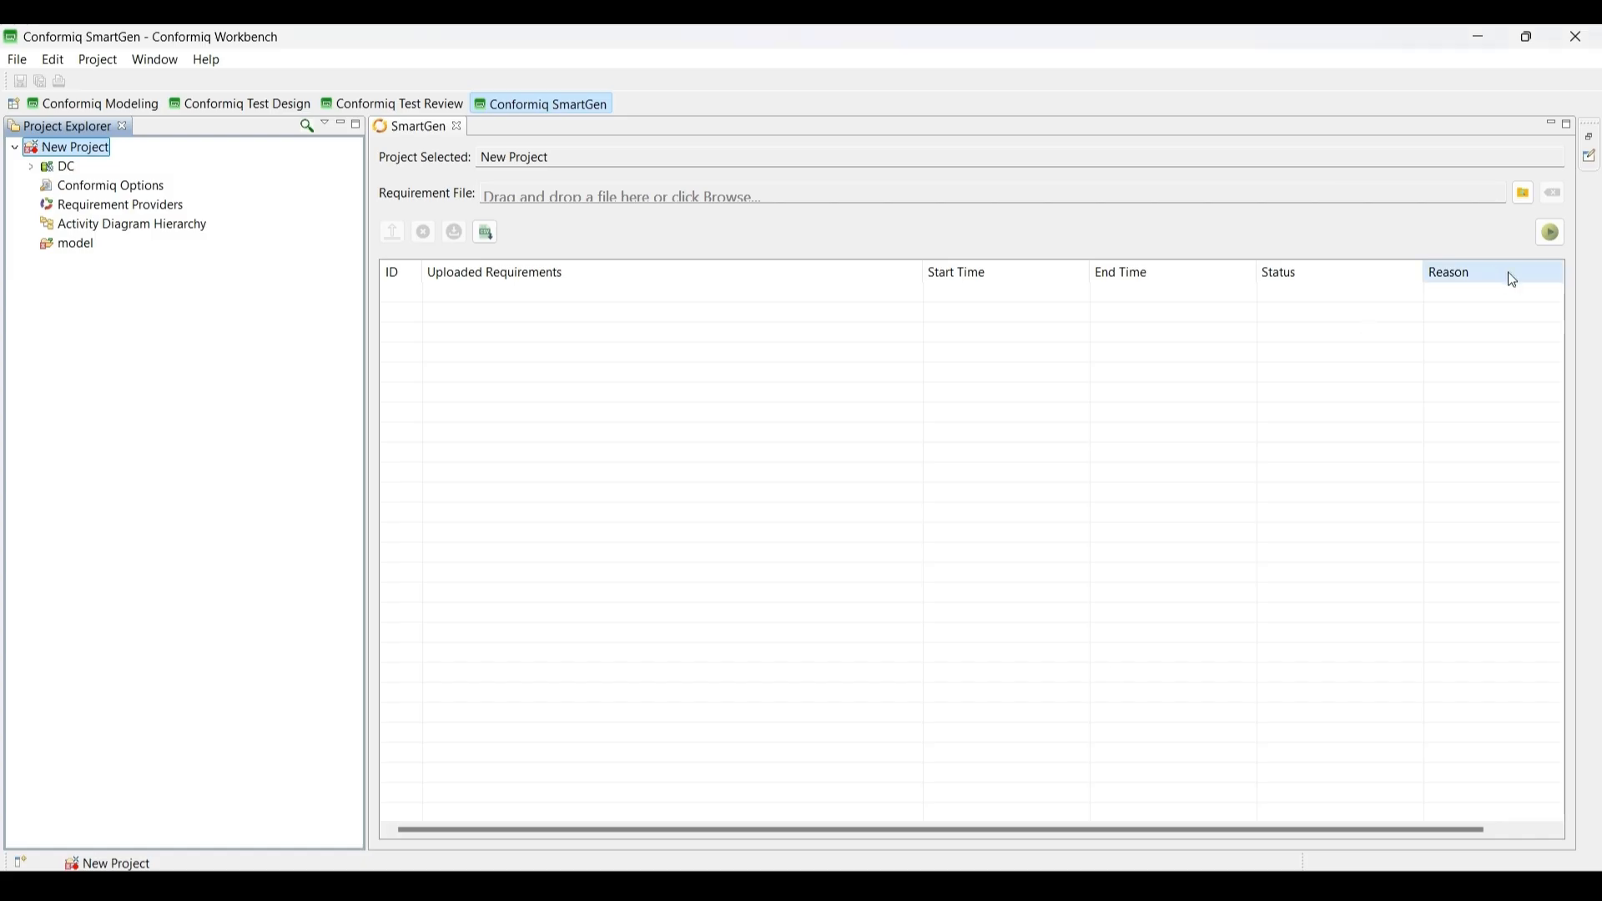
- Upload User Requirement - v4 .docx from Downloads as the requirement file, with the upload always running in the background
click(1525, 197)
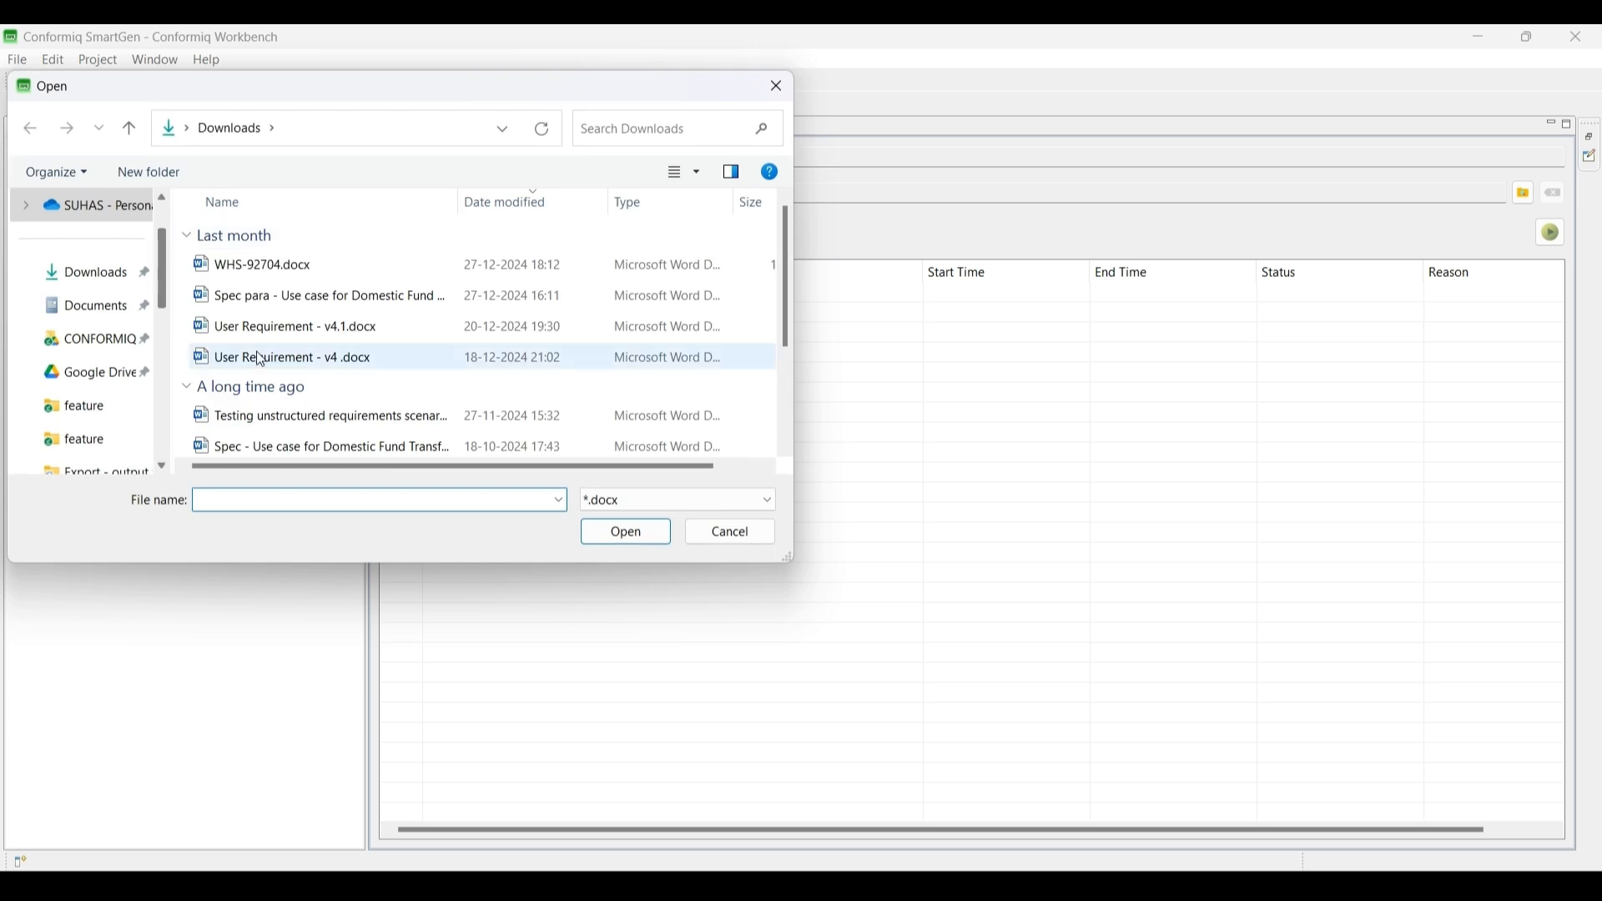
click(341, 373)
click(626, 534)
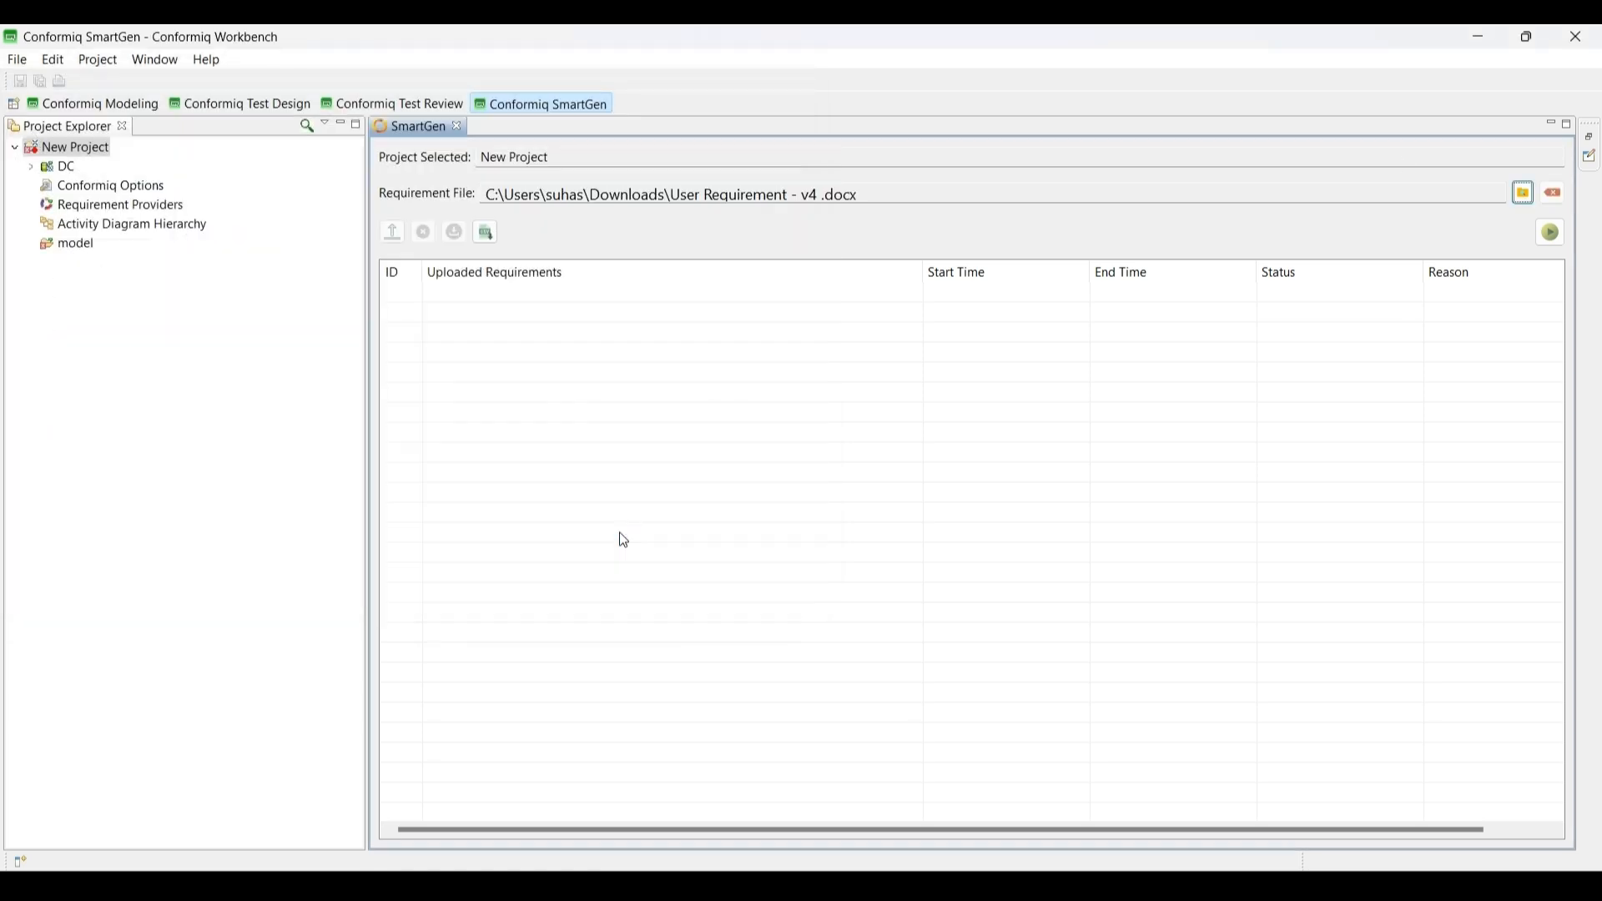
click(391, 235)
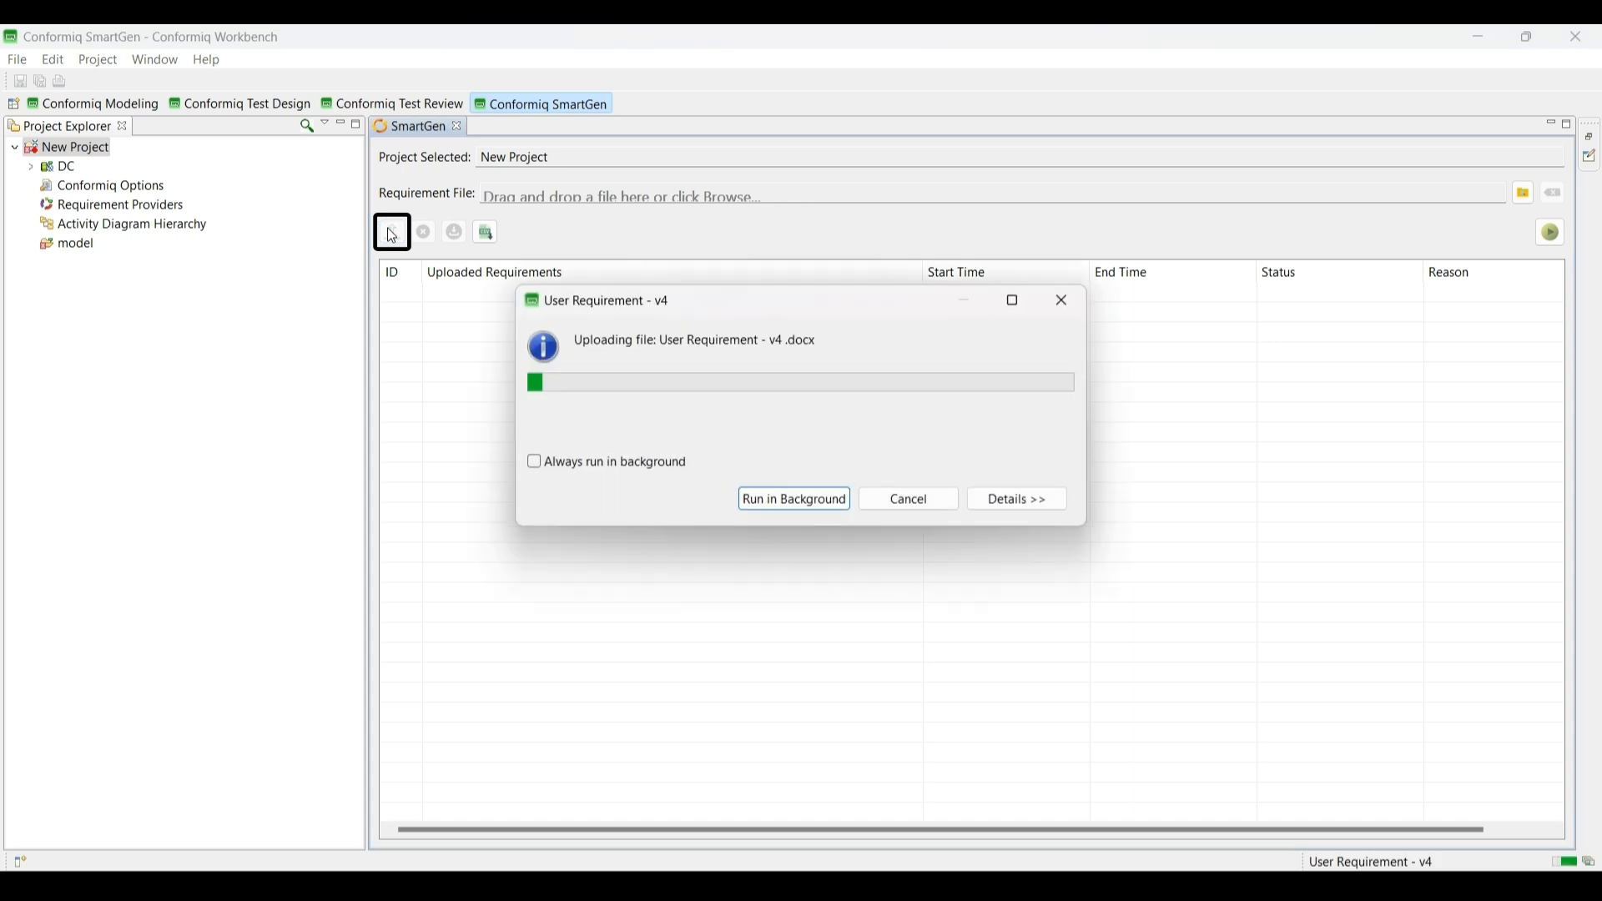
click(537, 463)
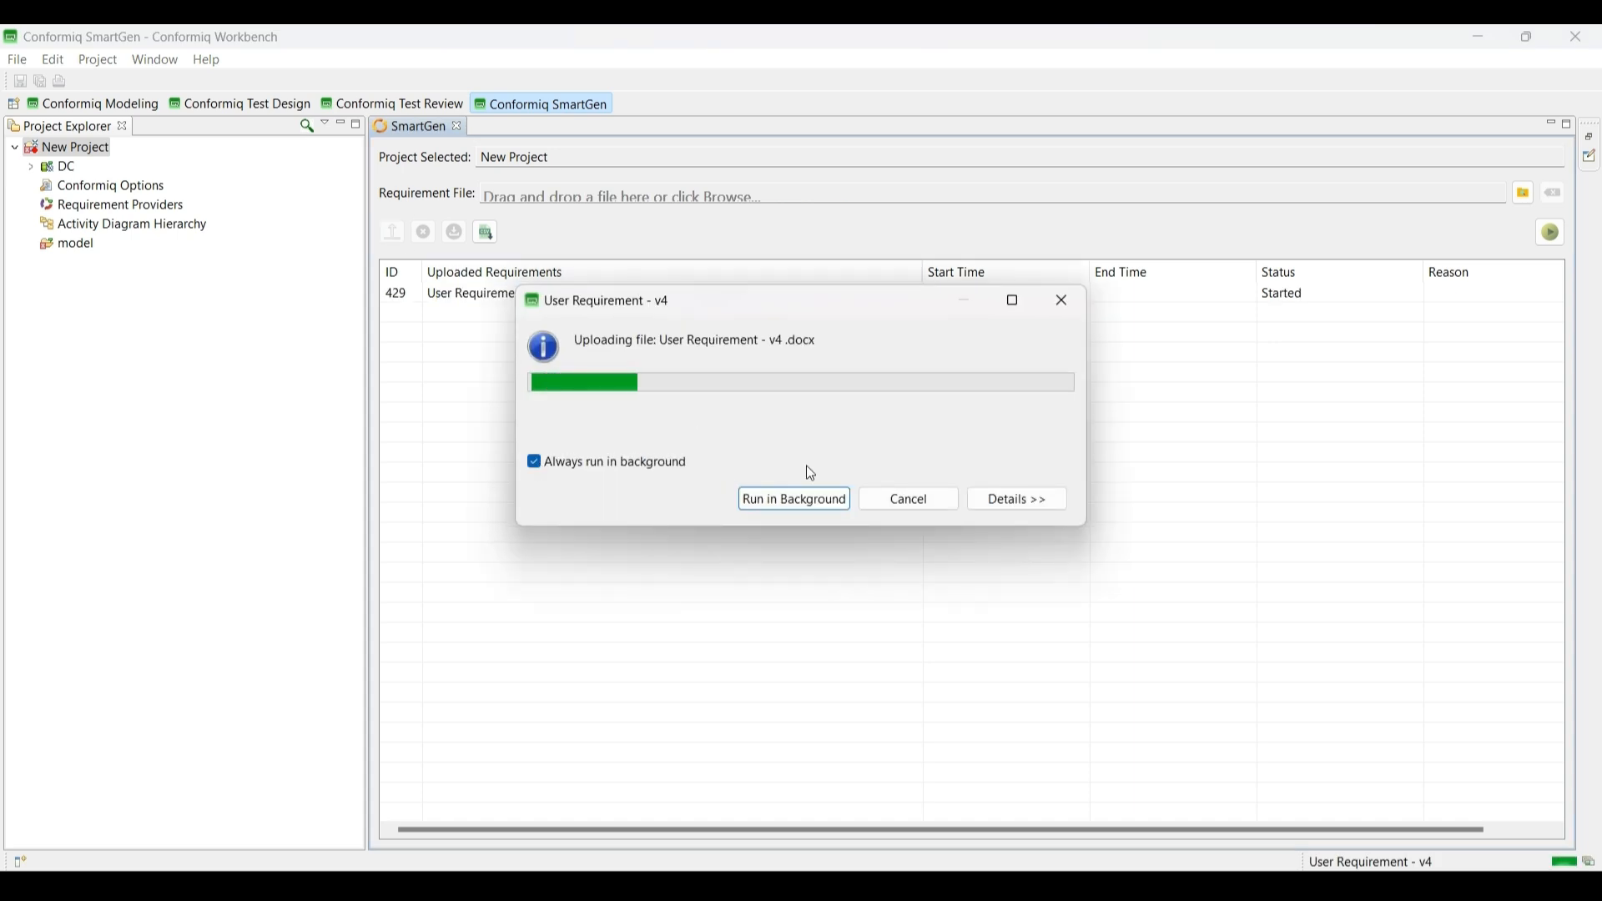
click(801, 500)
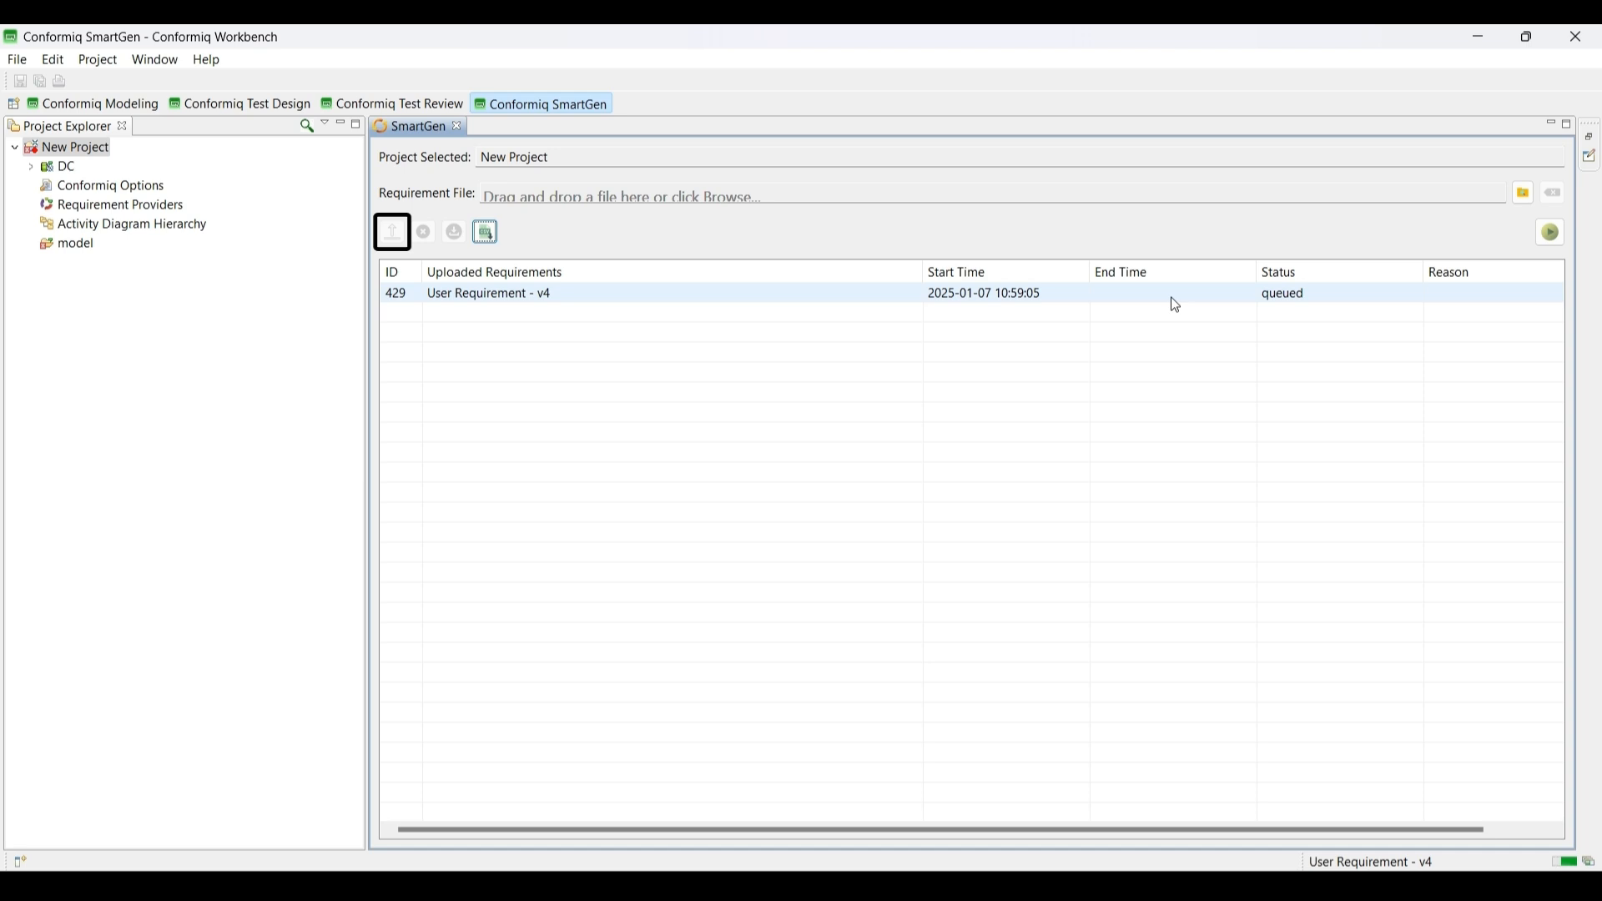
click(484, 296)
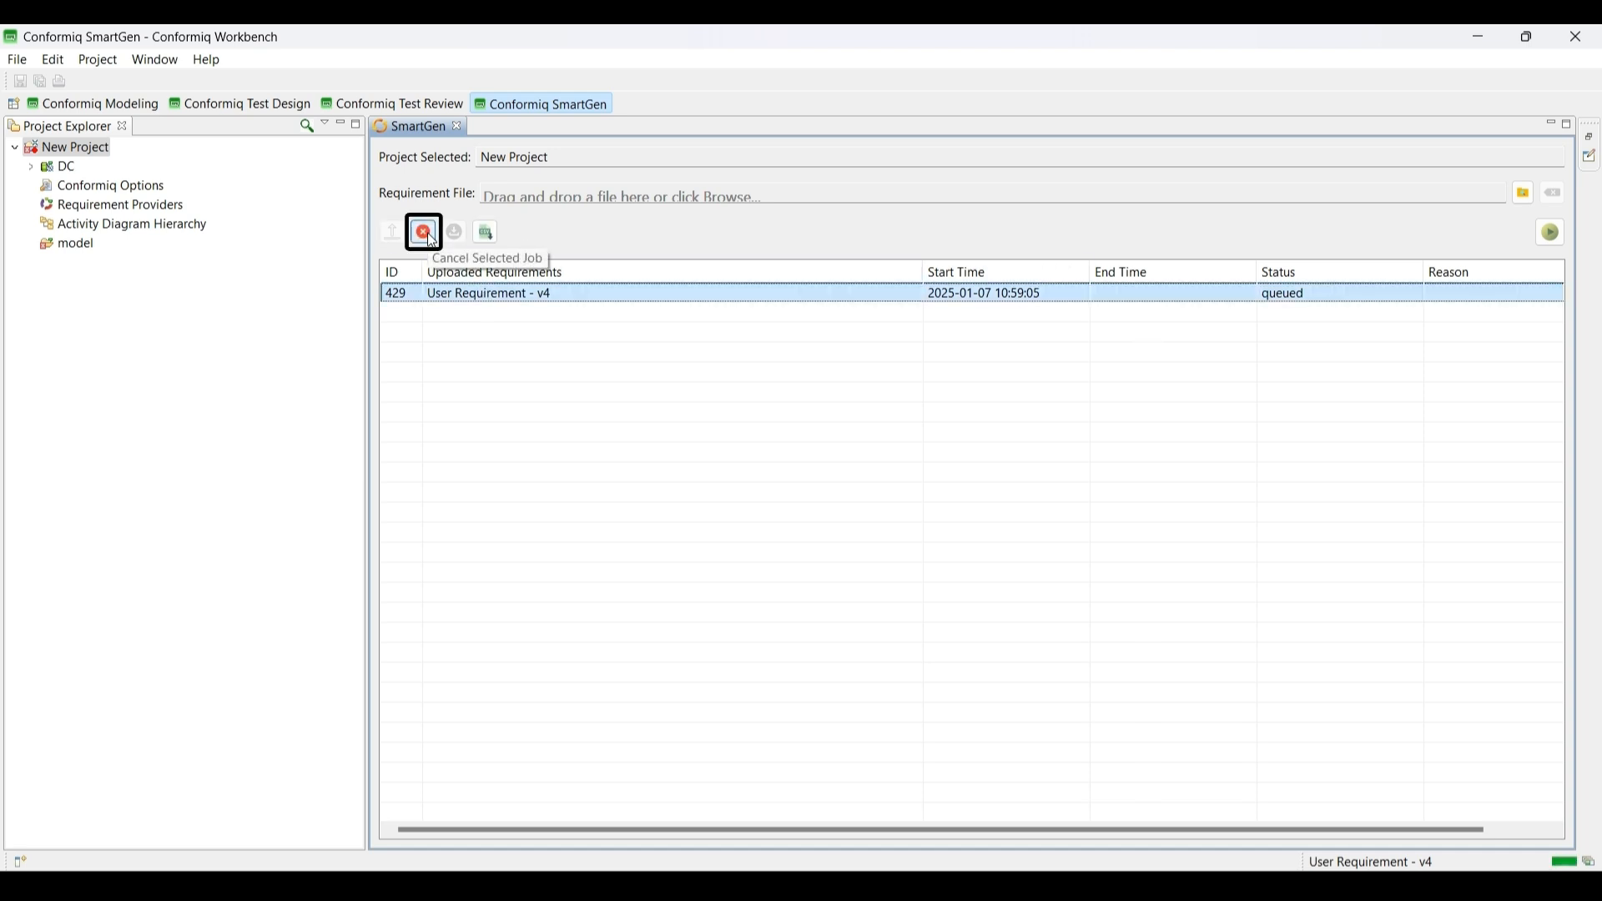
click(428, 235)
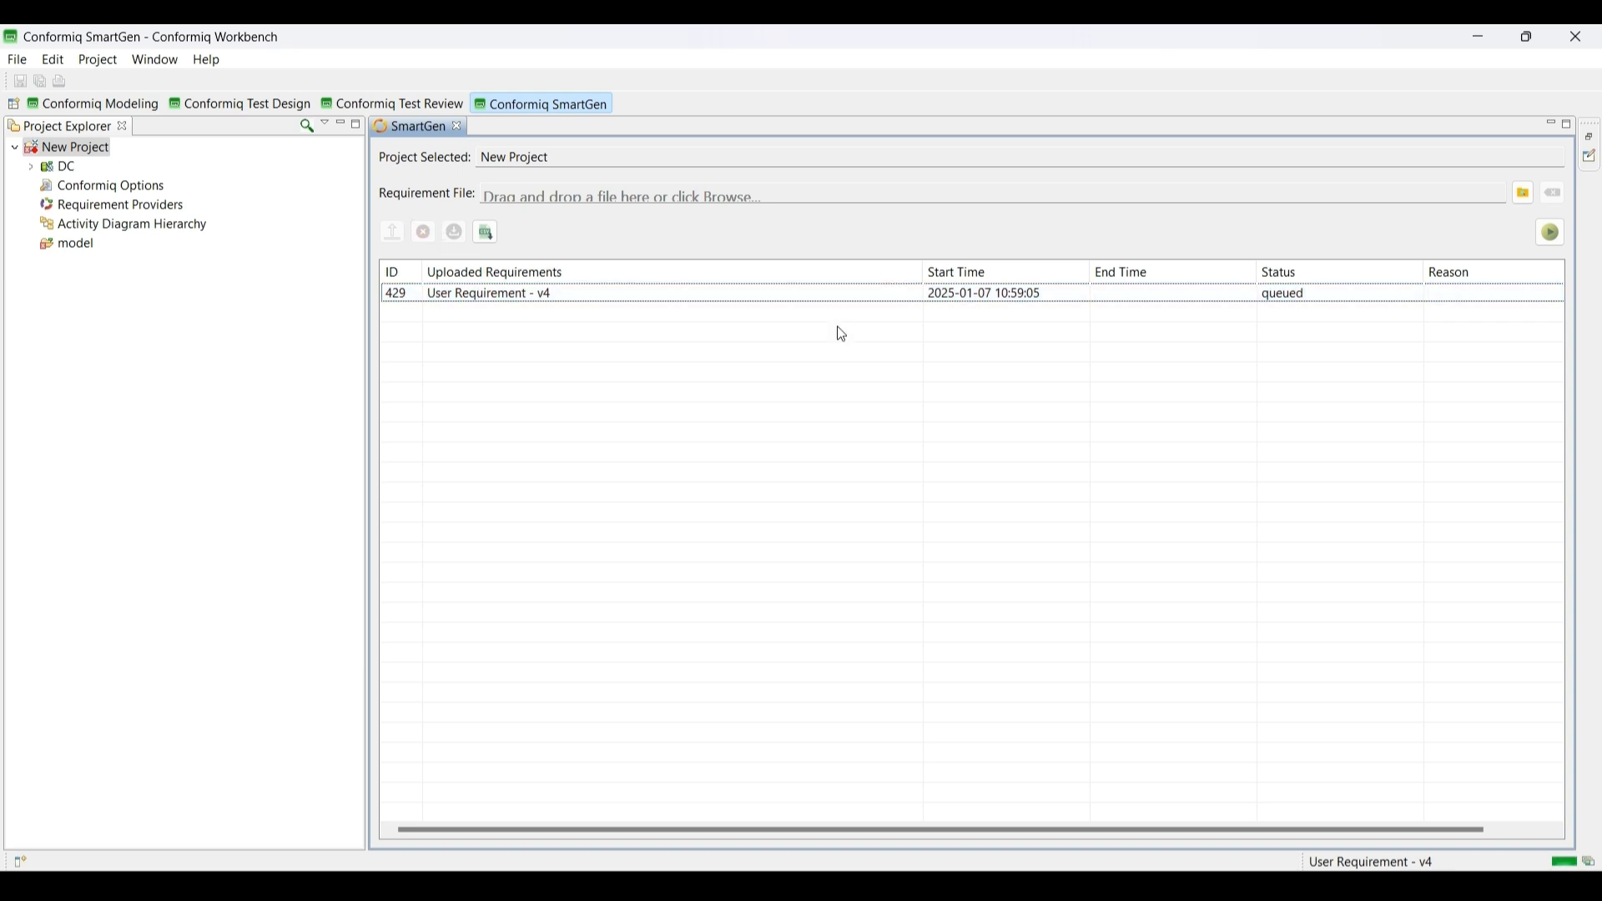
- Export the SmartGen job list as New Project_SmartGen_Report.csv into the New Project folder
click(495, 240)
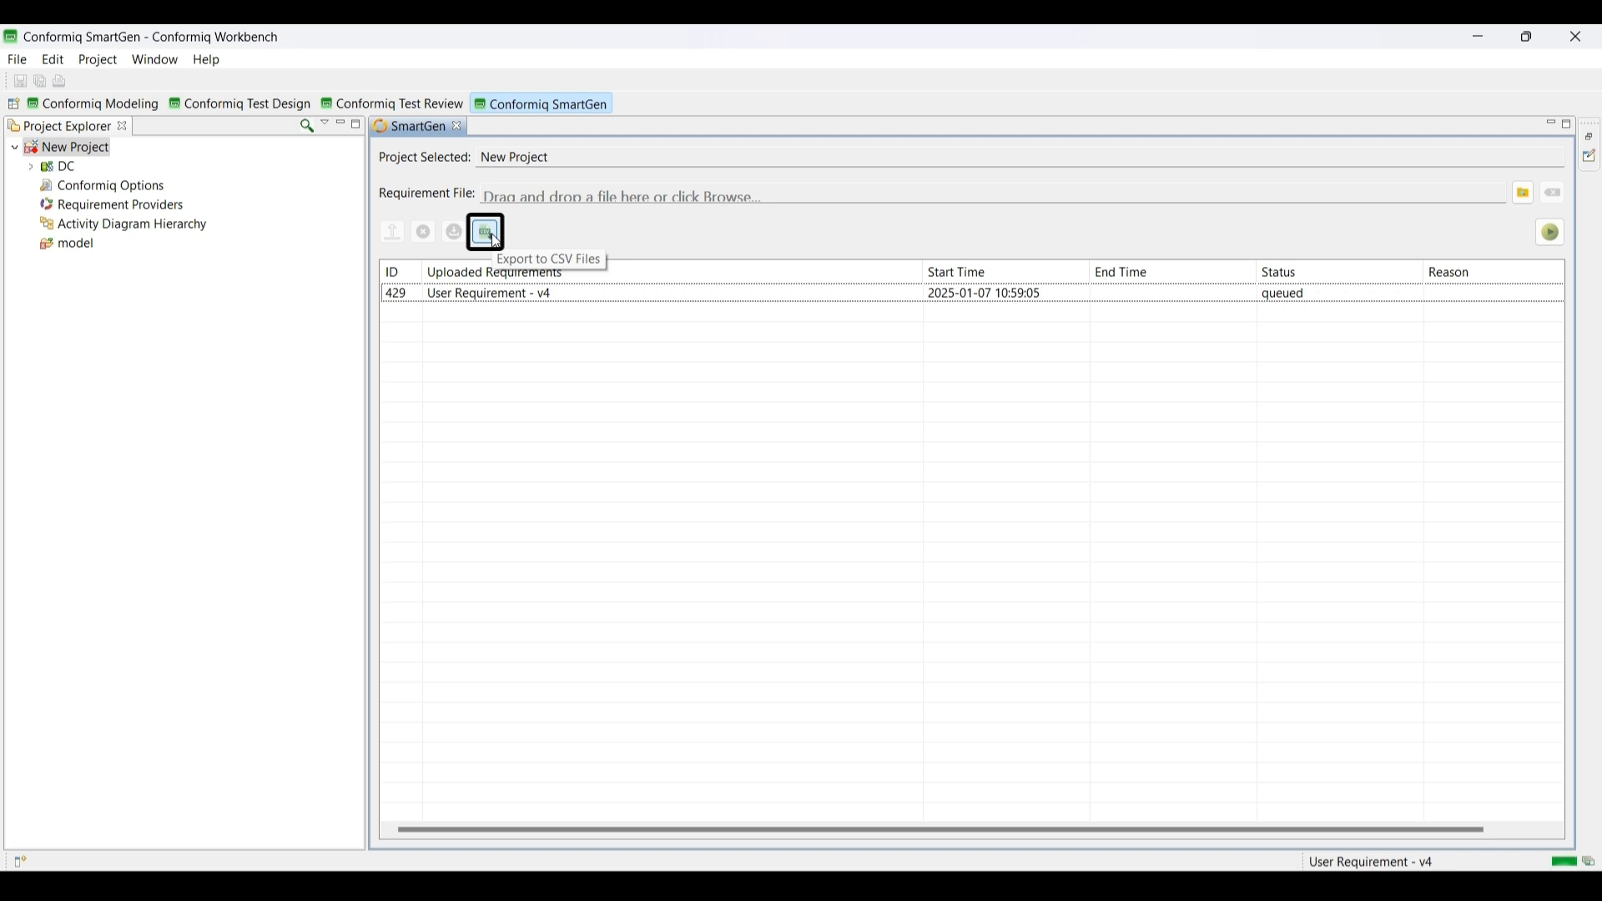
click(495, 240)
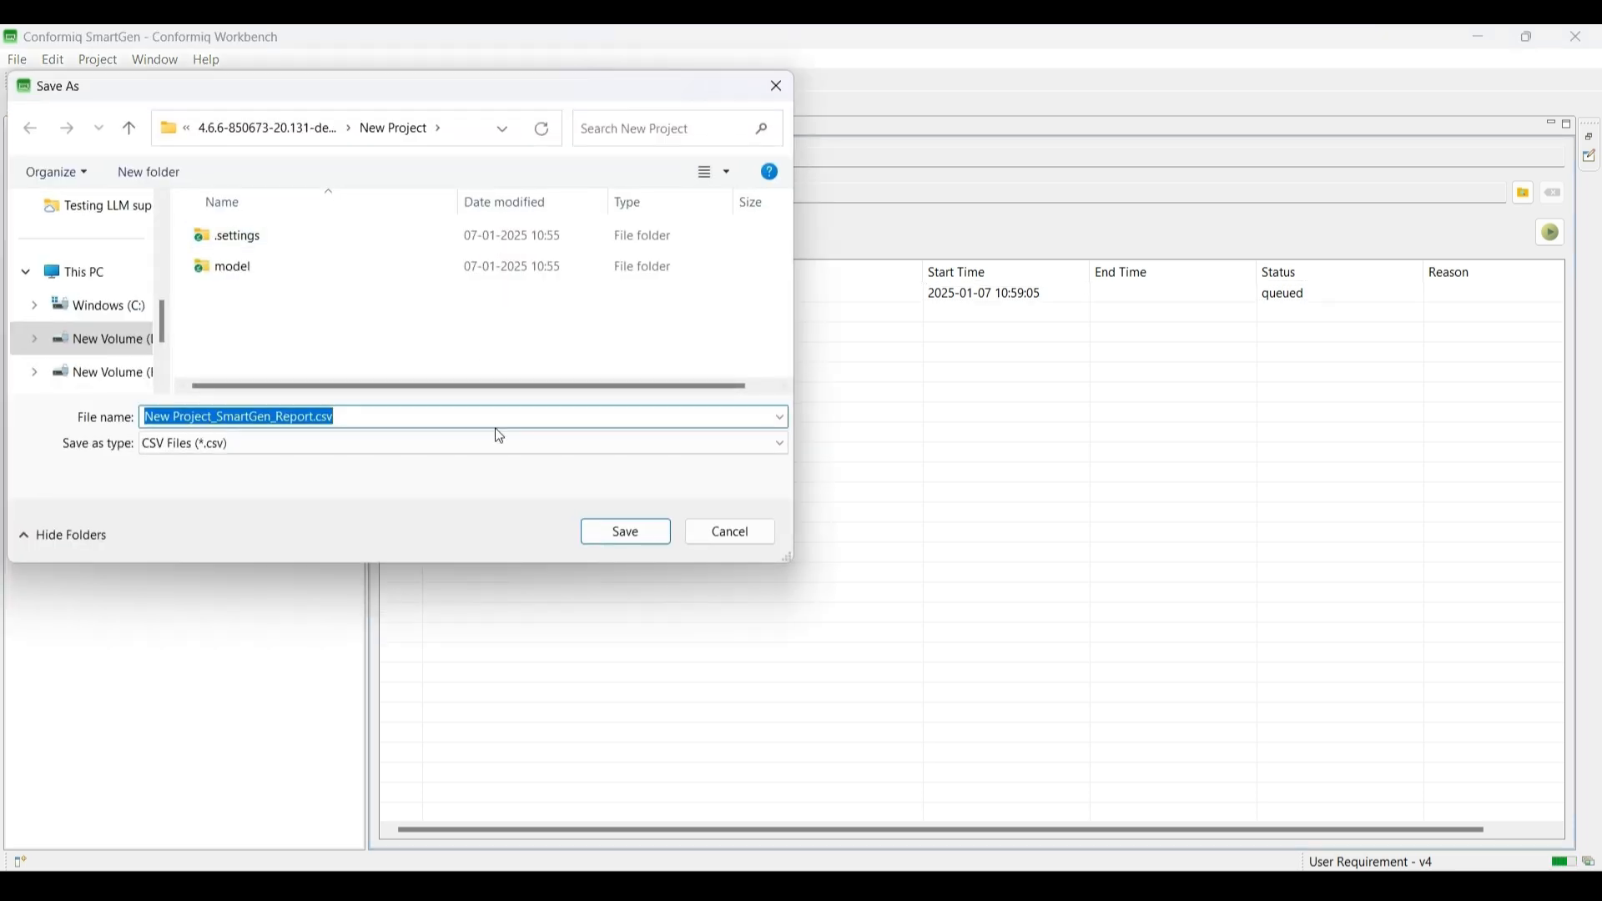
click(628, 538)
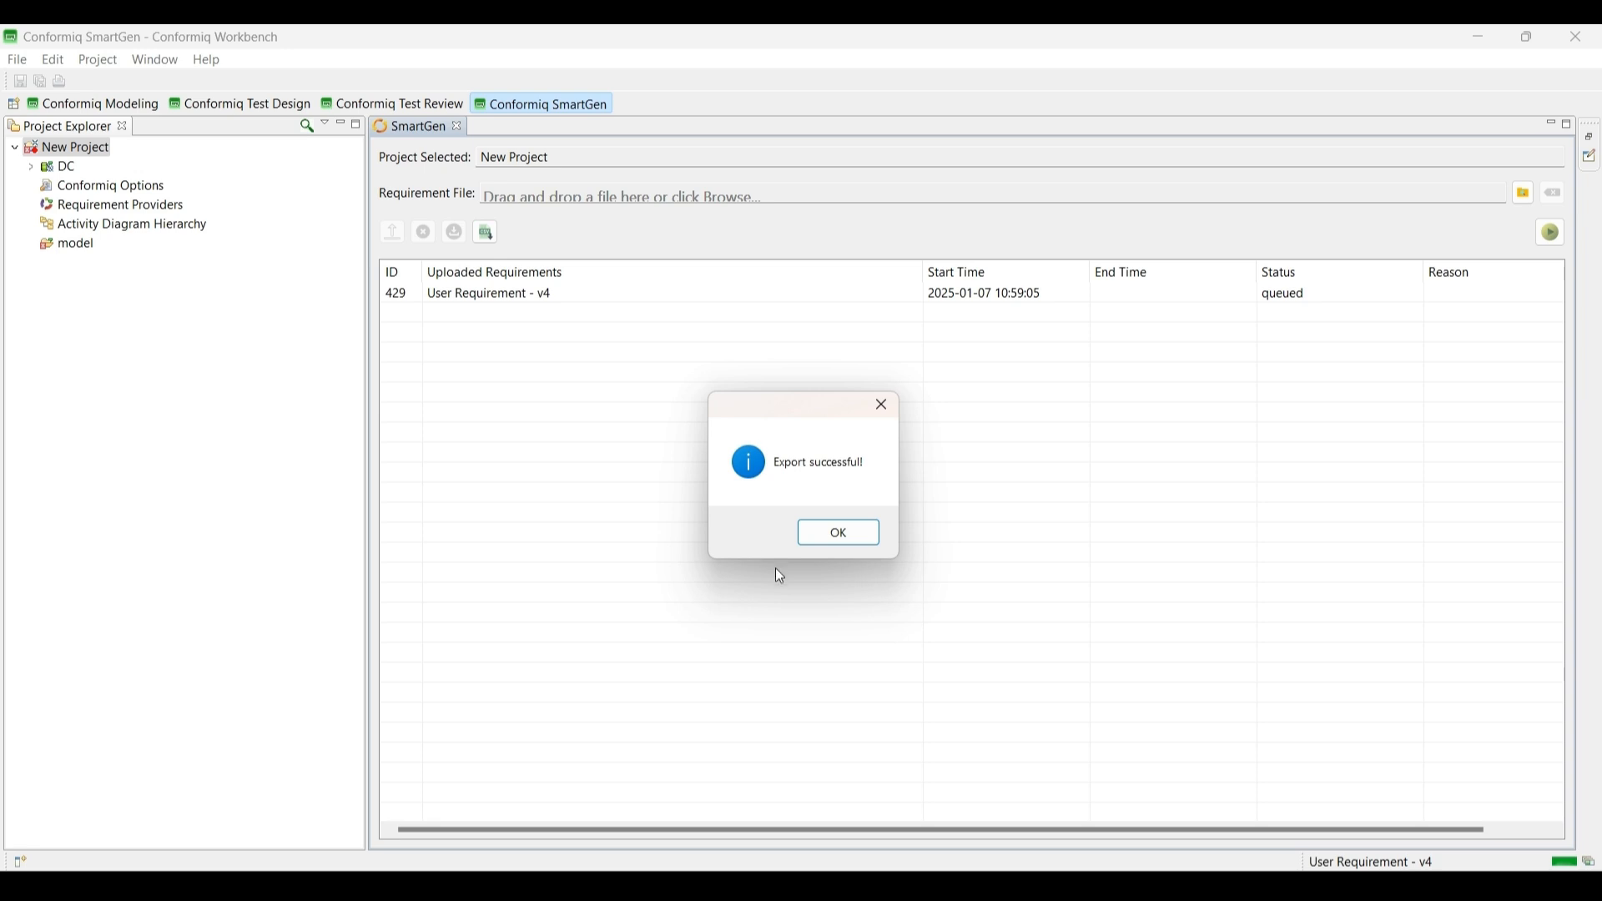
click(821, 543)
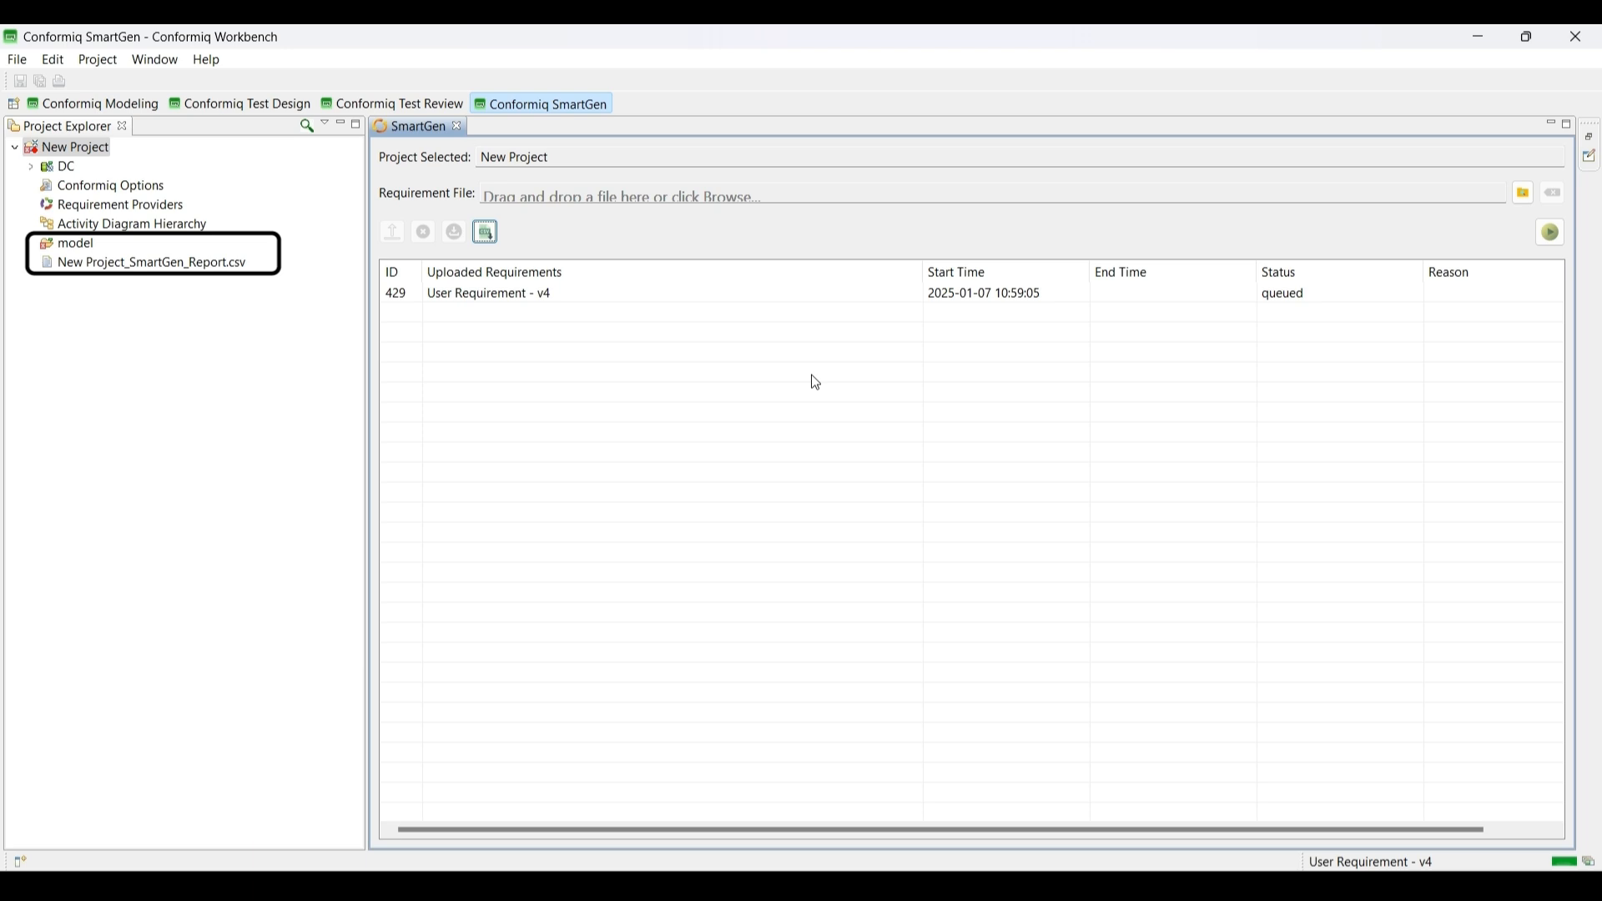
- Examine the generated scenarios in 429_User Requirement - v4 .feature and the status of its job
click(1297, 284)
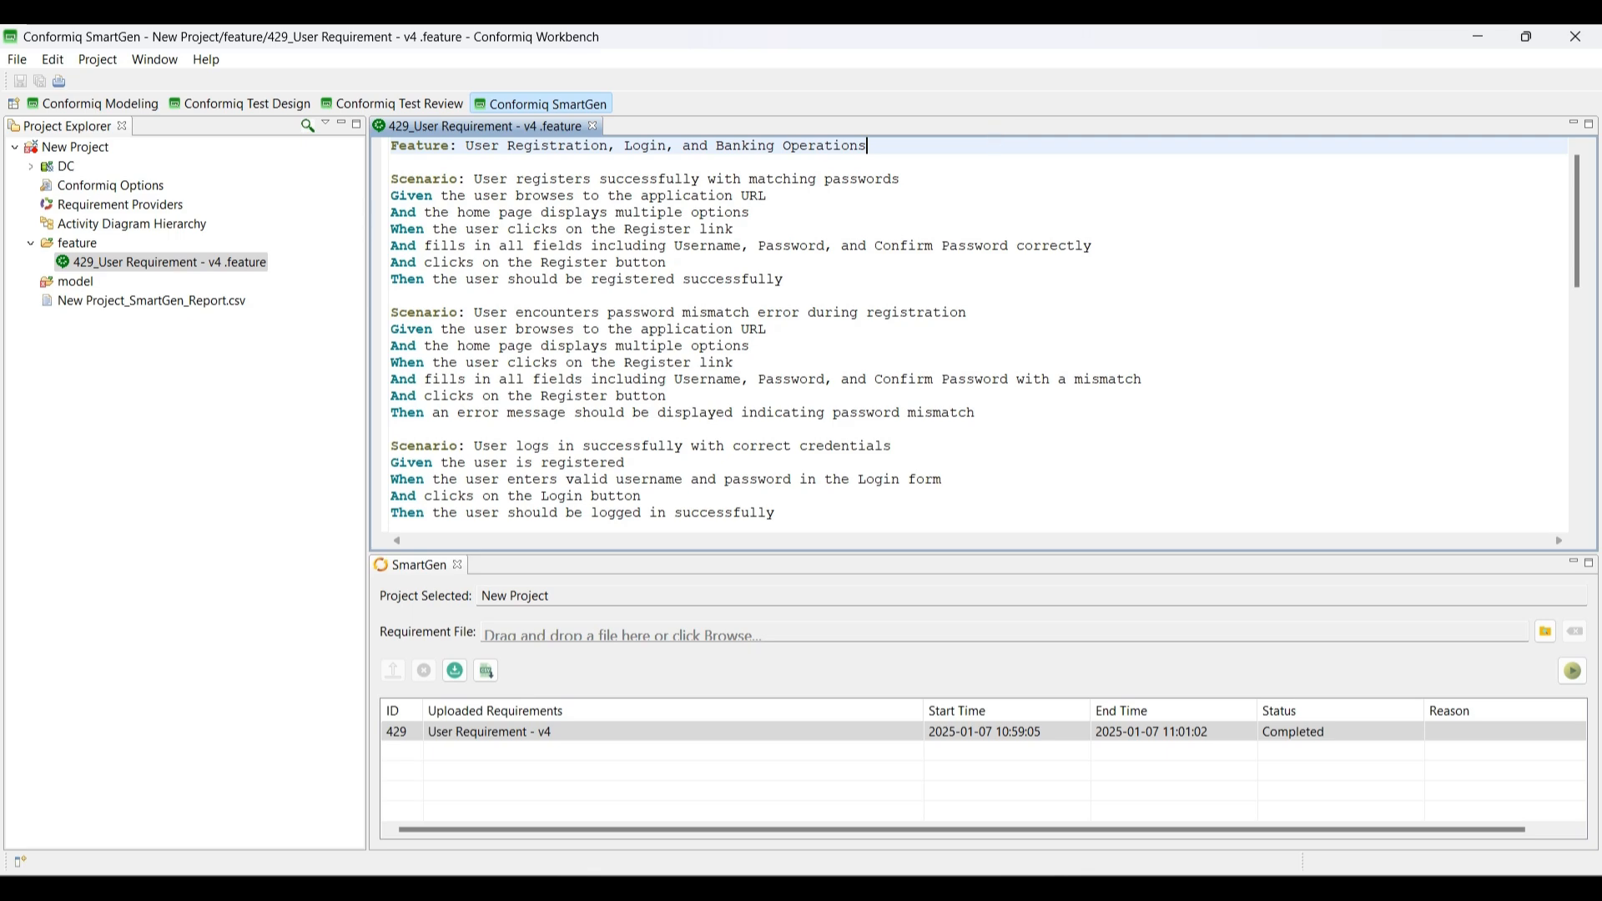
scroll(975, 334, down, 5)
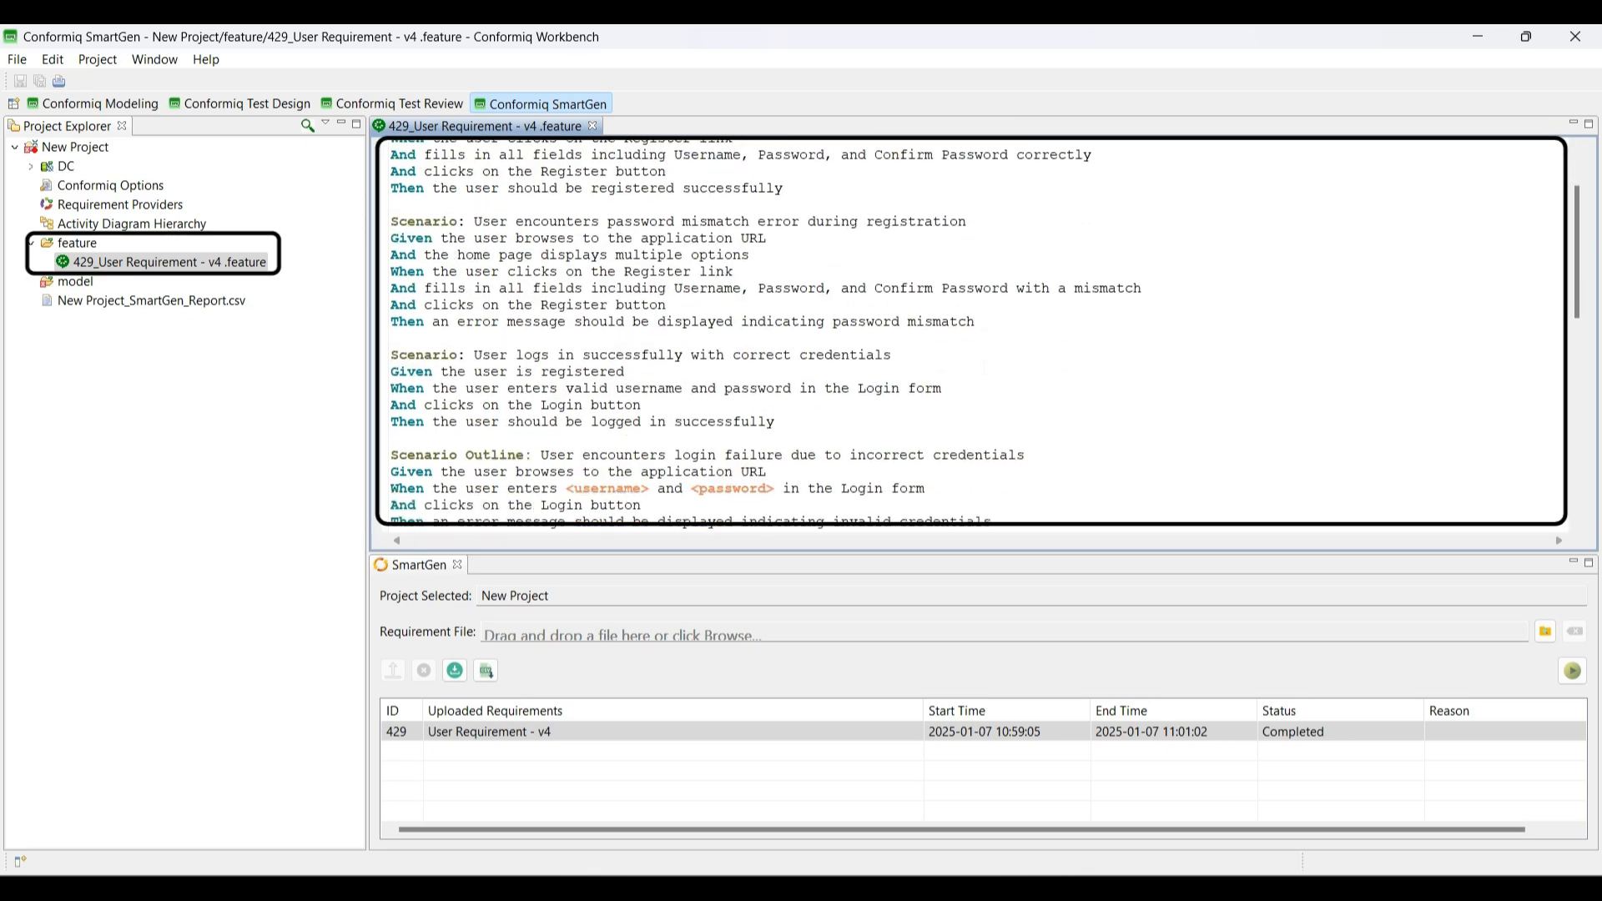
scroll(975, 334, down, 4)
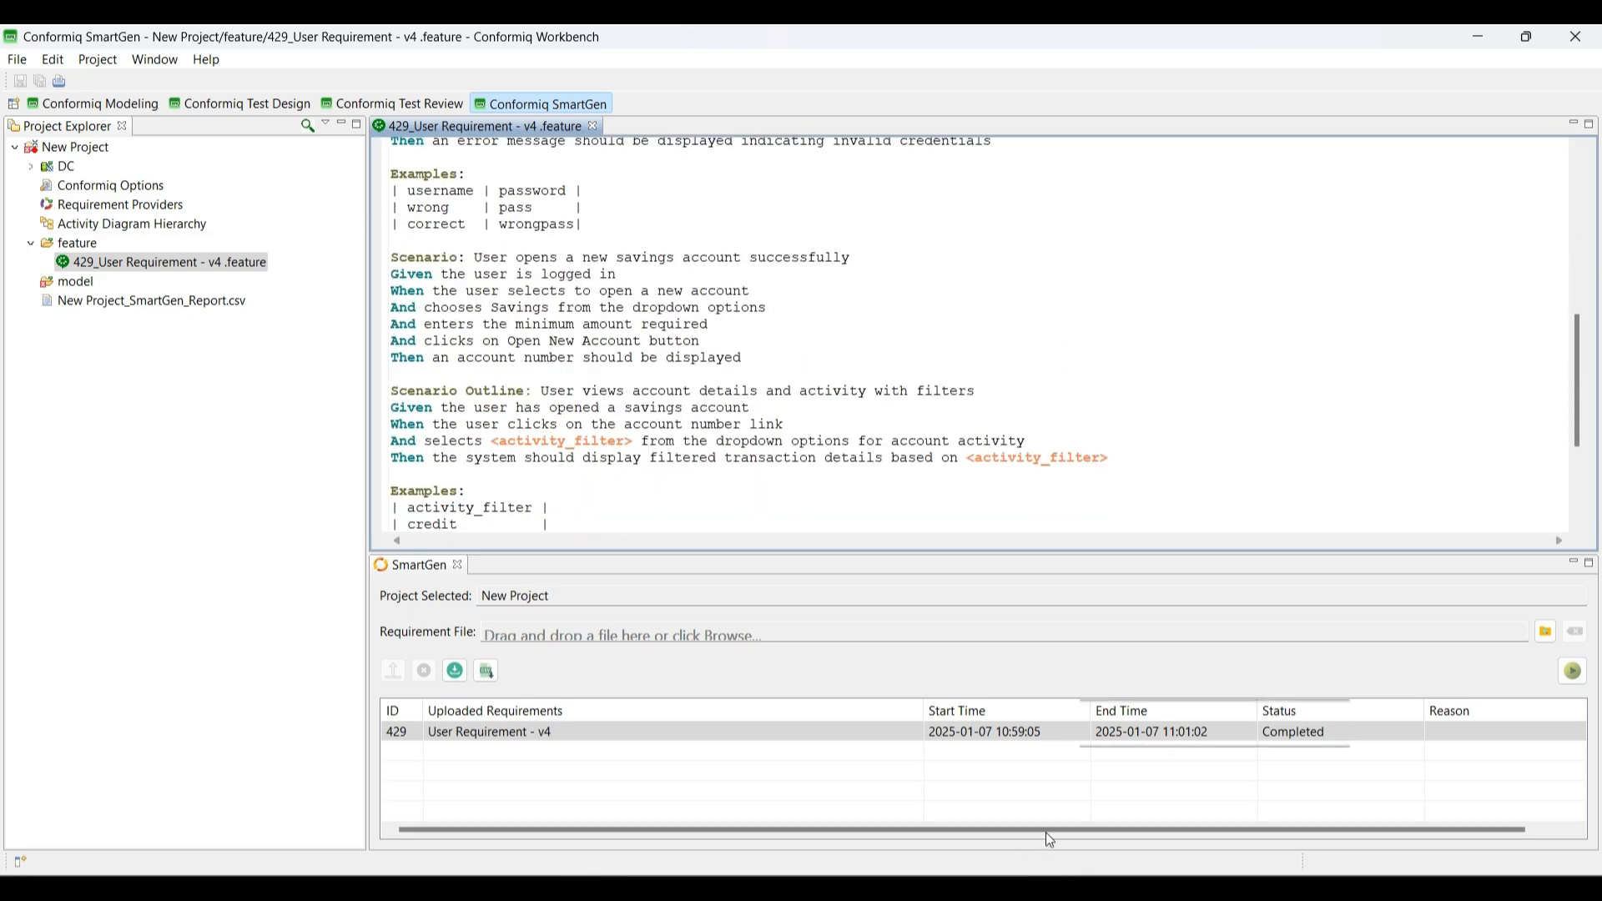
click(1189, 735)
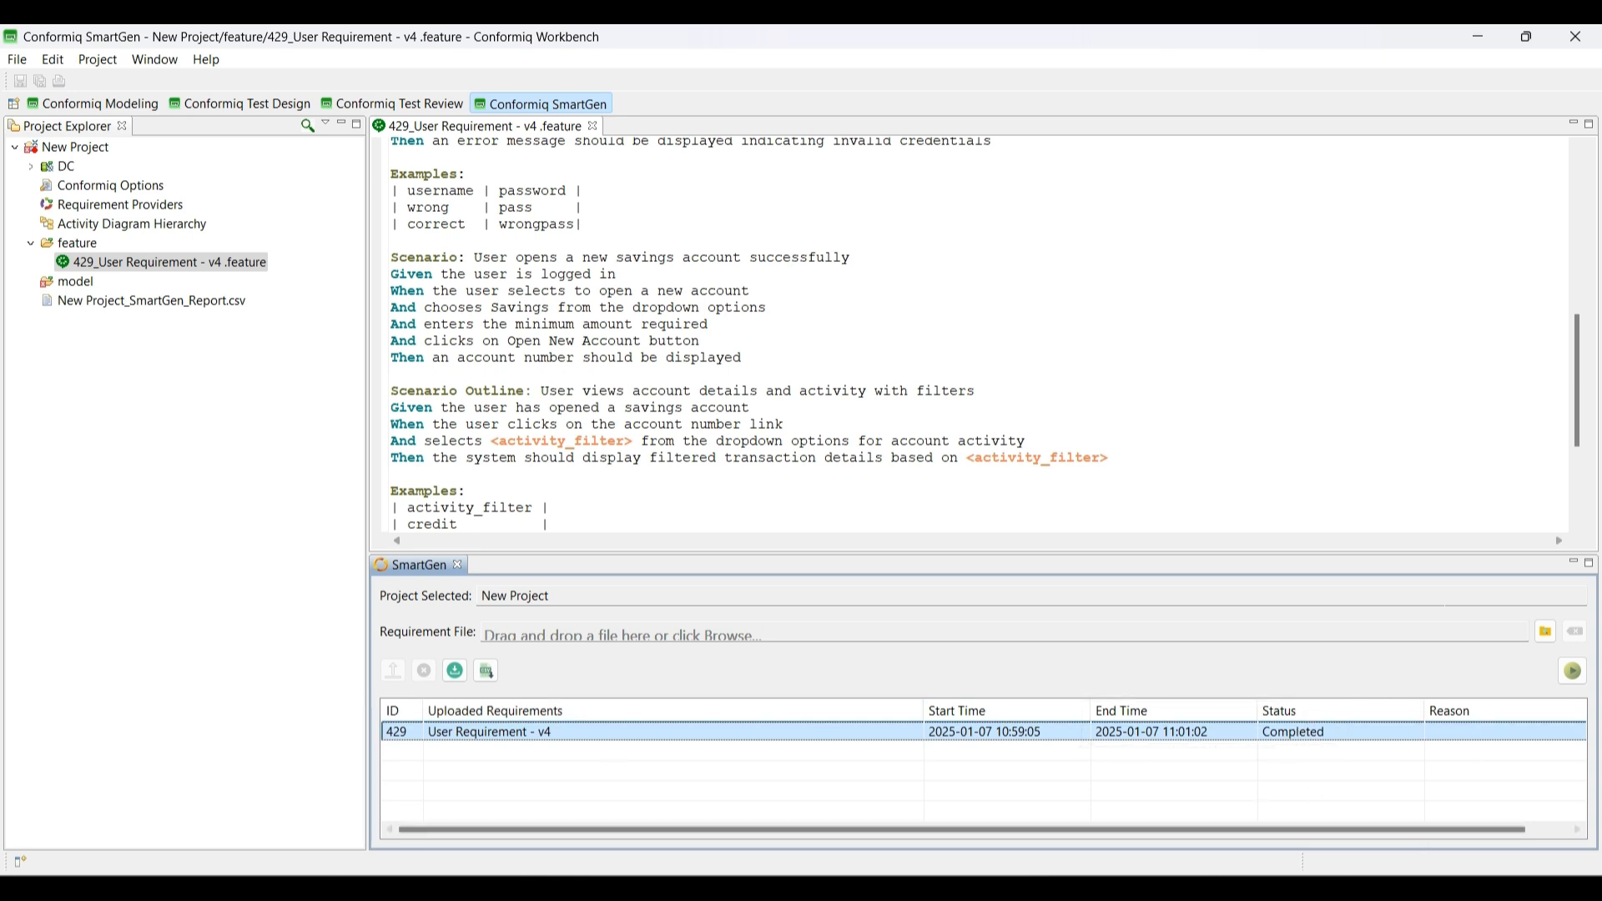
- Minimize the editor area and delete 429_User Requirement - v4 .feature from the feature folder
click(1574, 124)
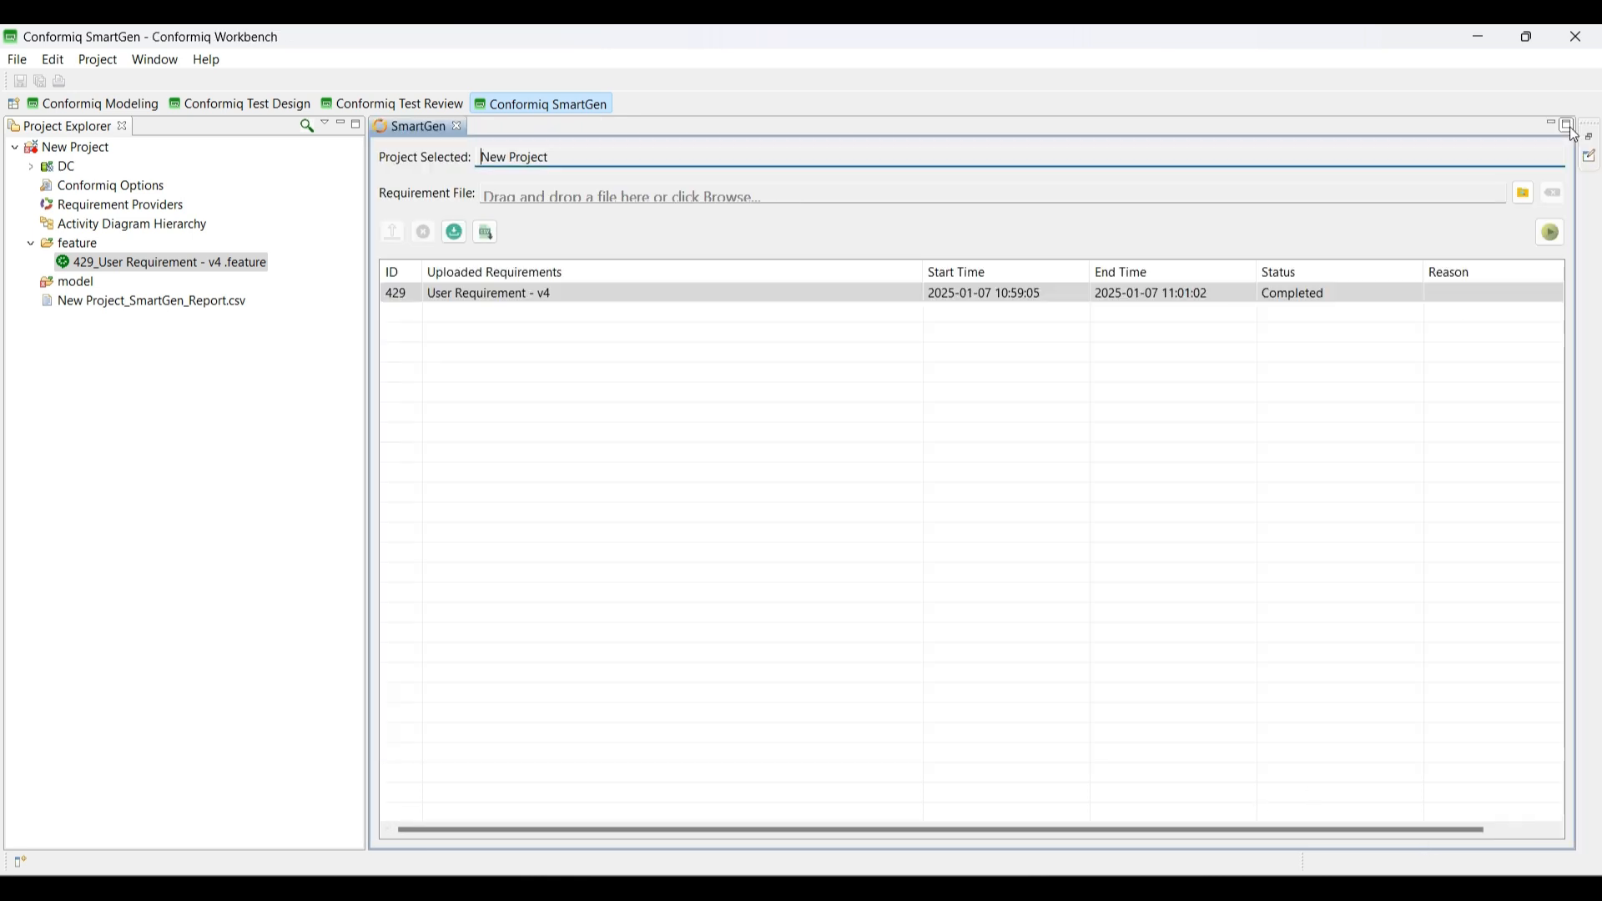
click(156, 263)
key(Delete)
key(Return)
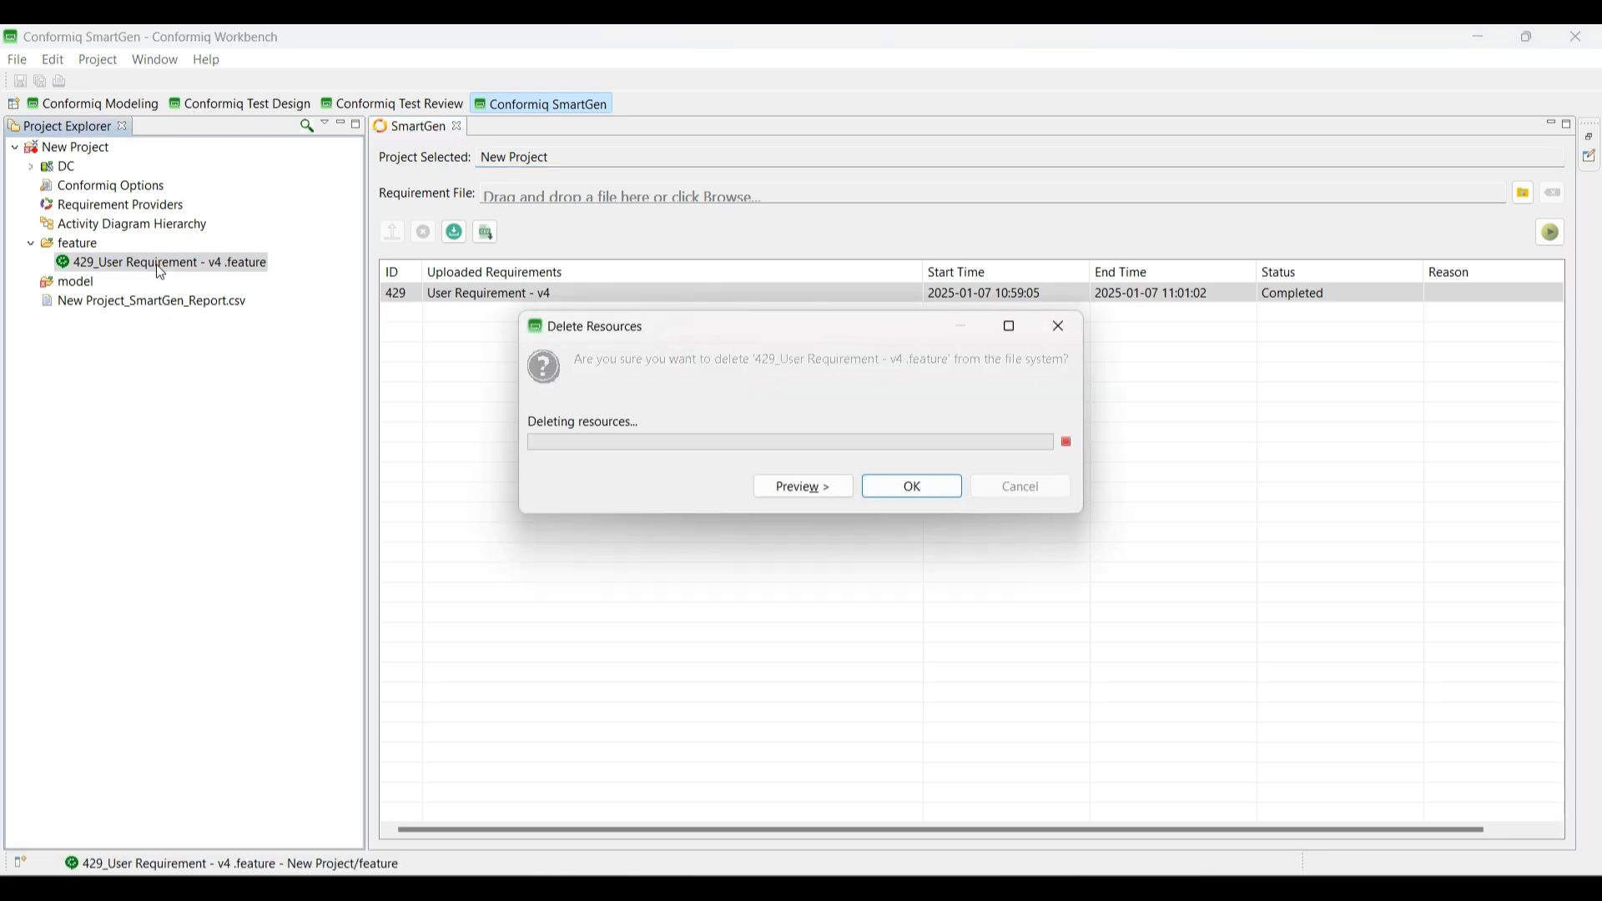
click(583, 352)
- Download the feature file of the User Requirement - v4 job again and open it from the feature folder
click(501, 302)
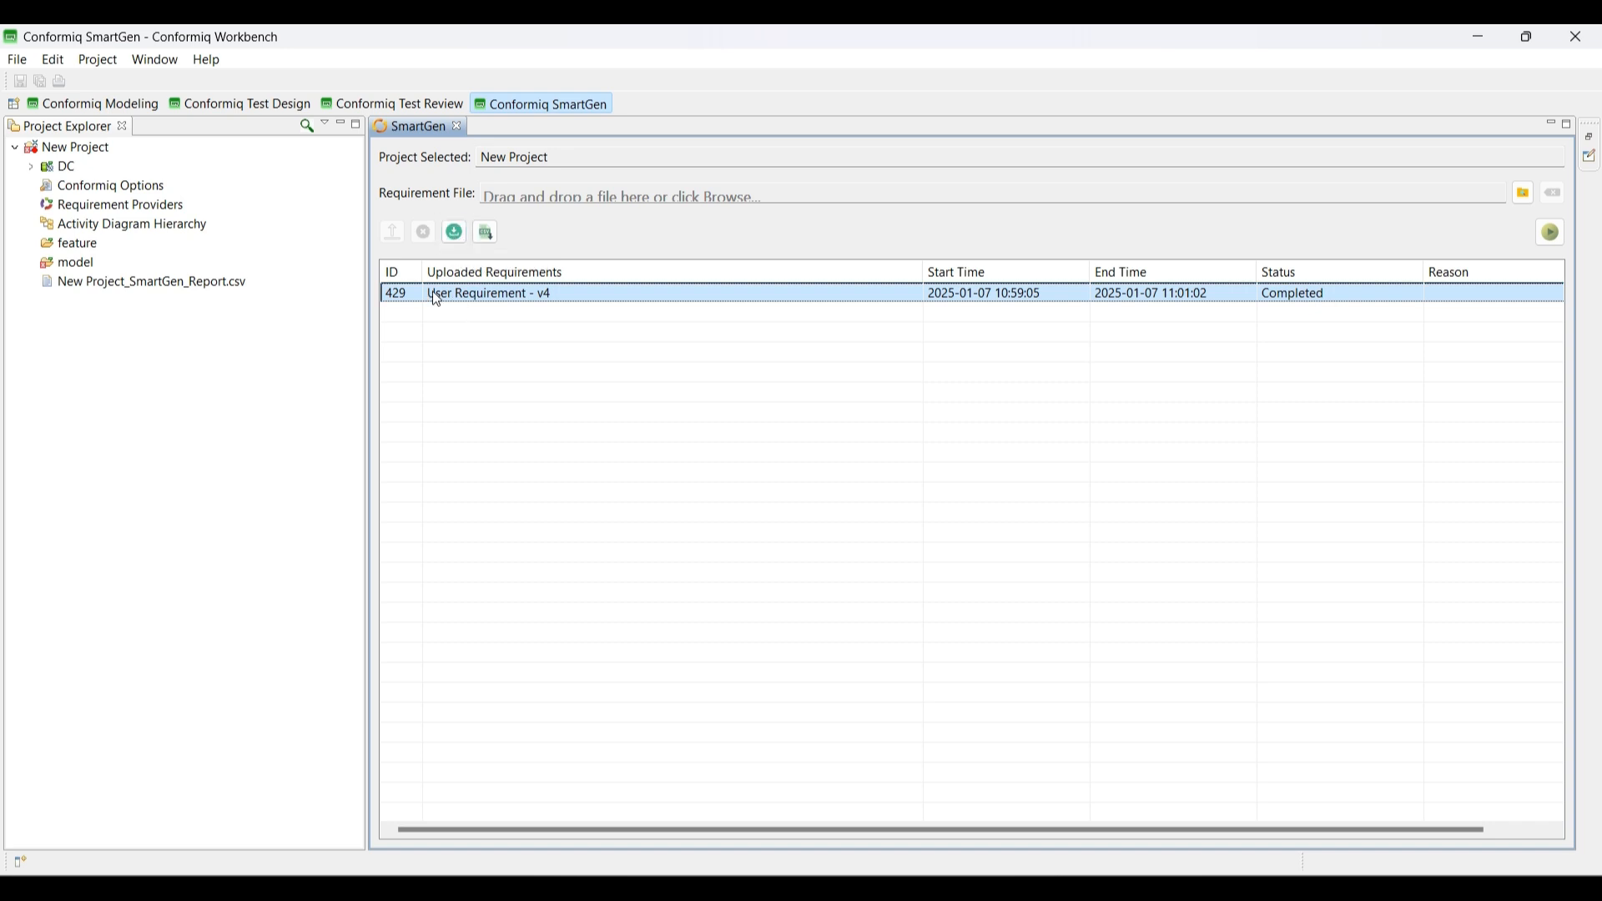
click(465, 233)
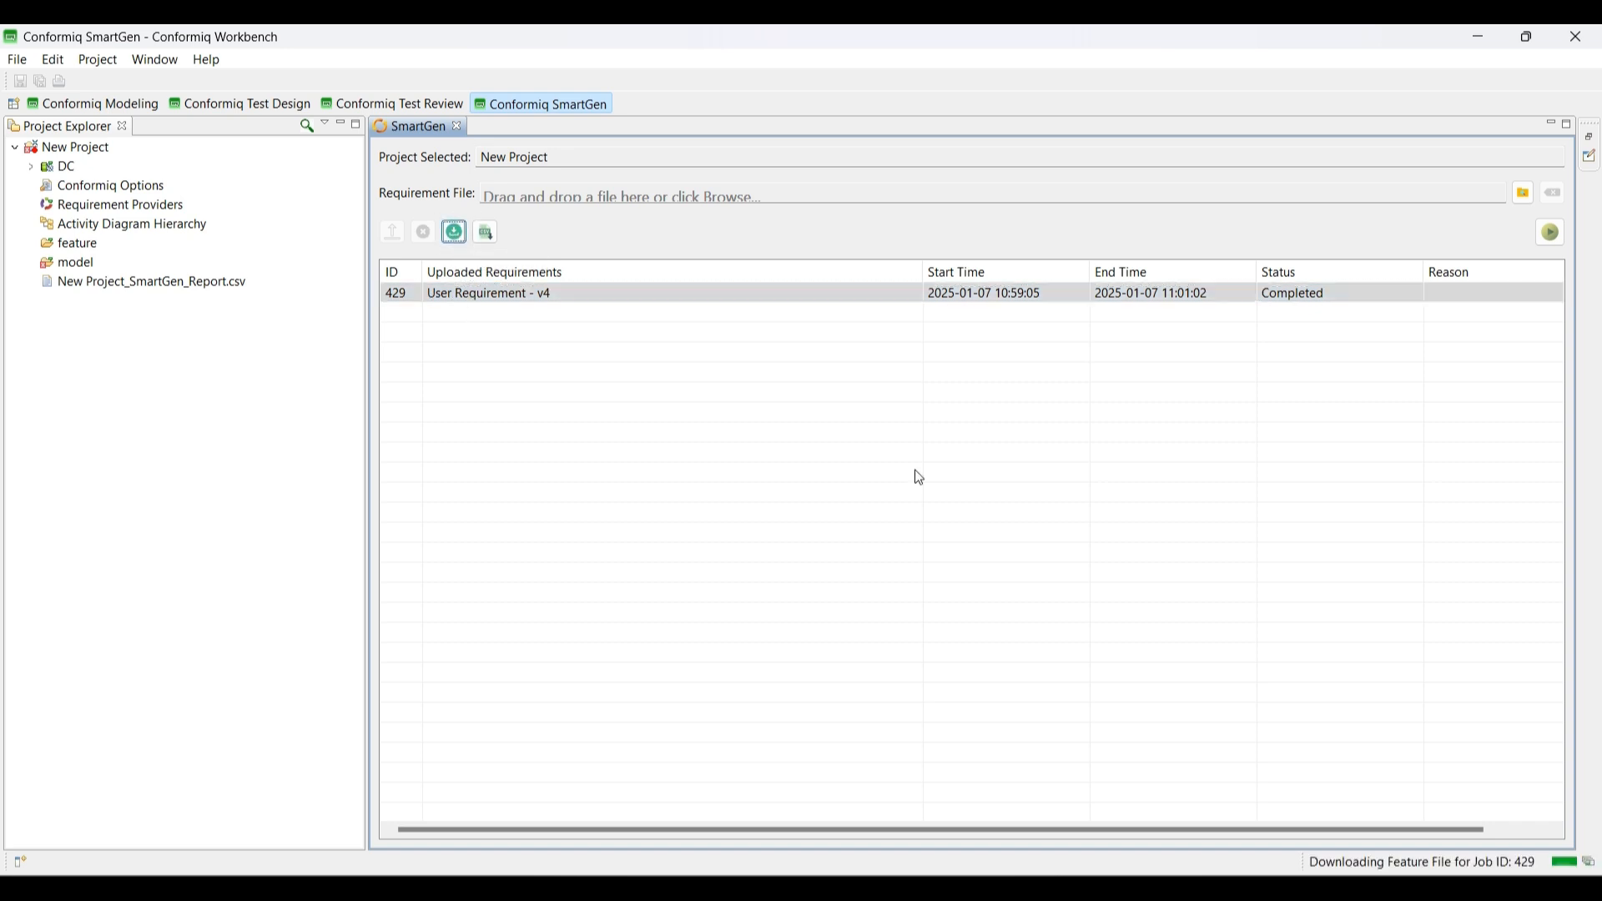
double_click(127, 263)
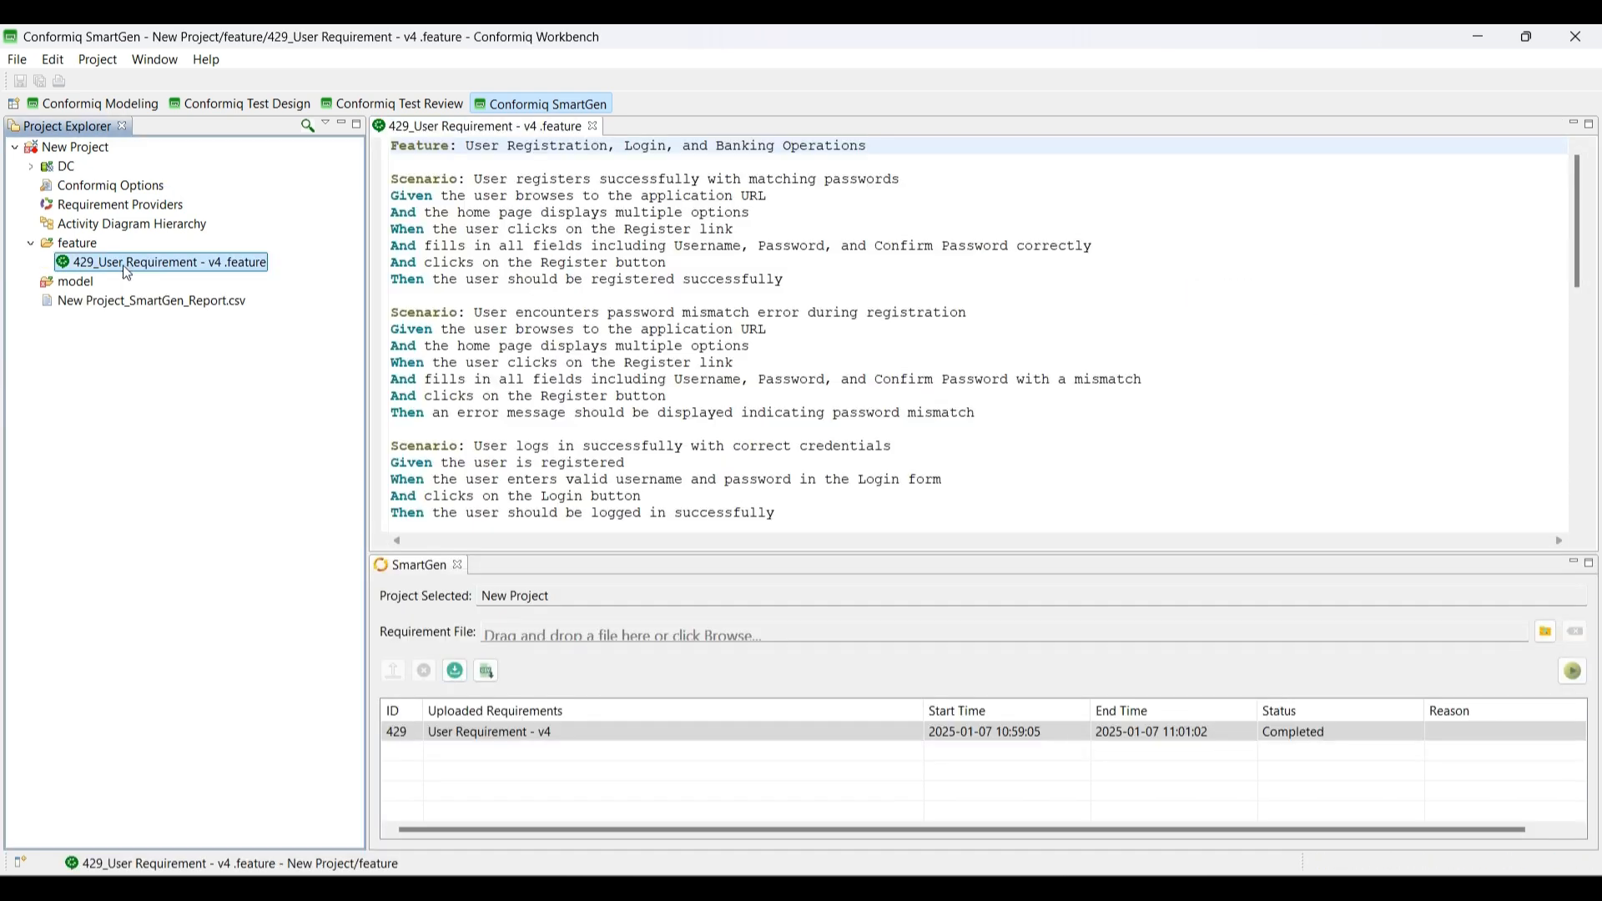
click(594, 126)
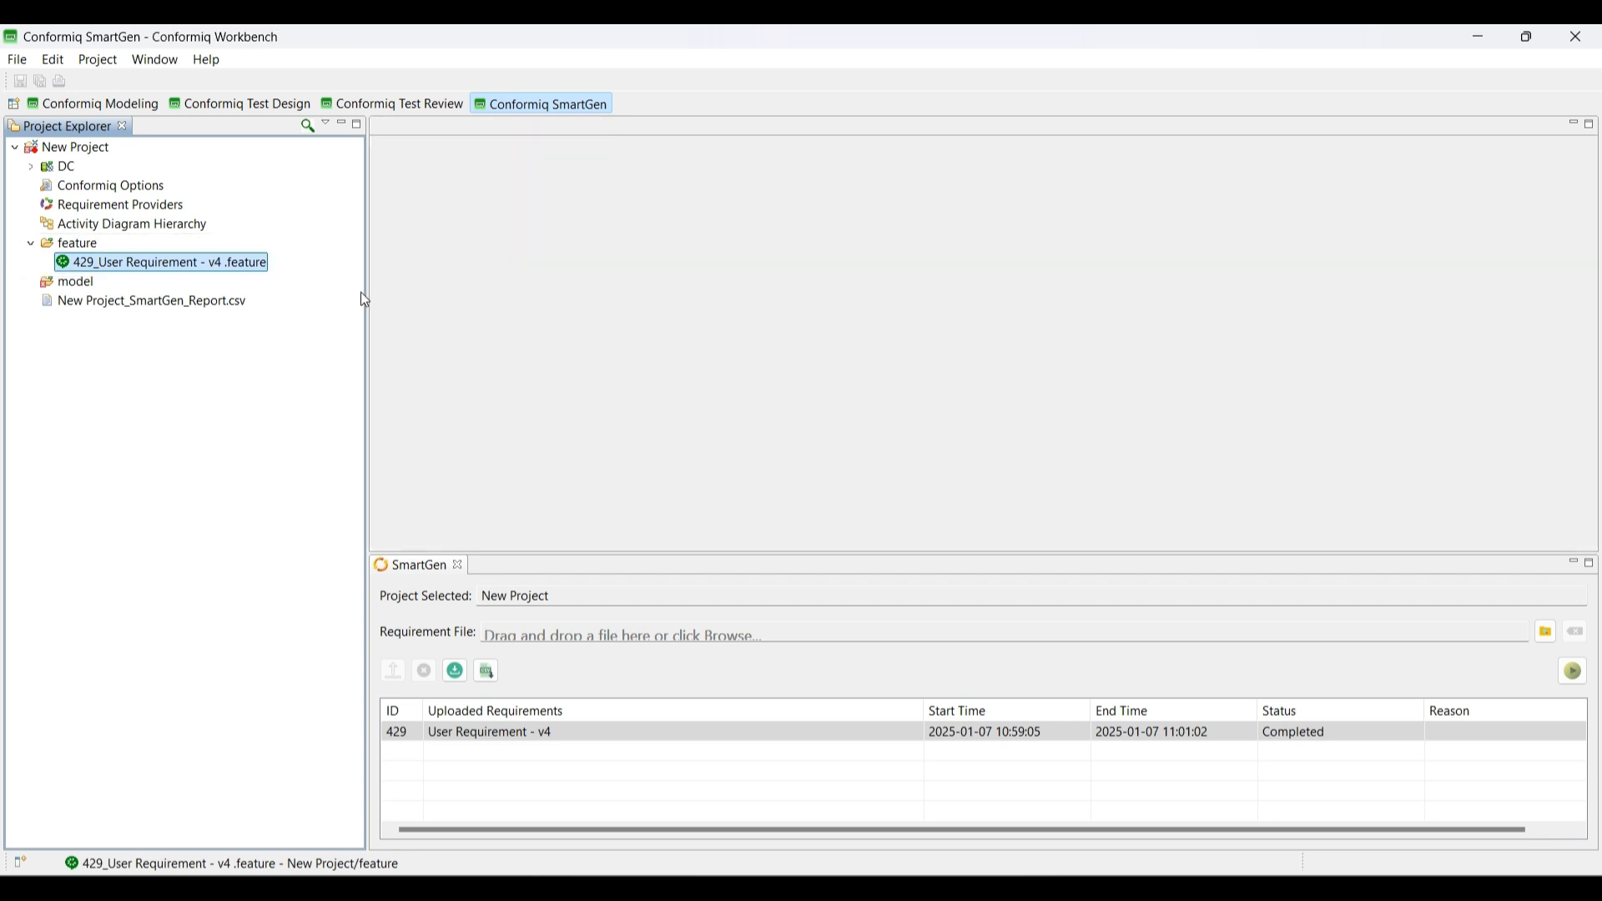
double_click(236, 266)
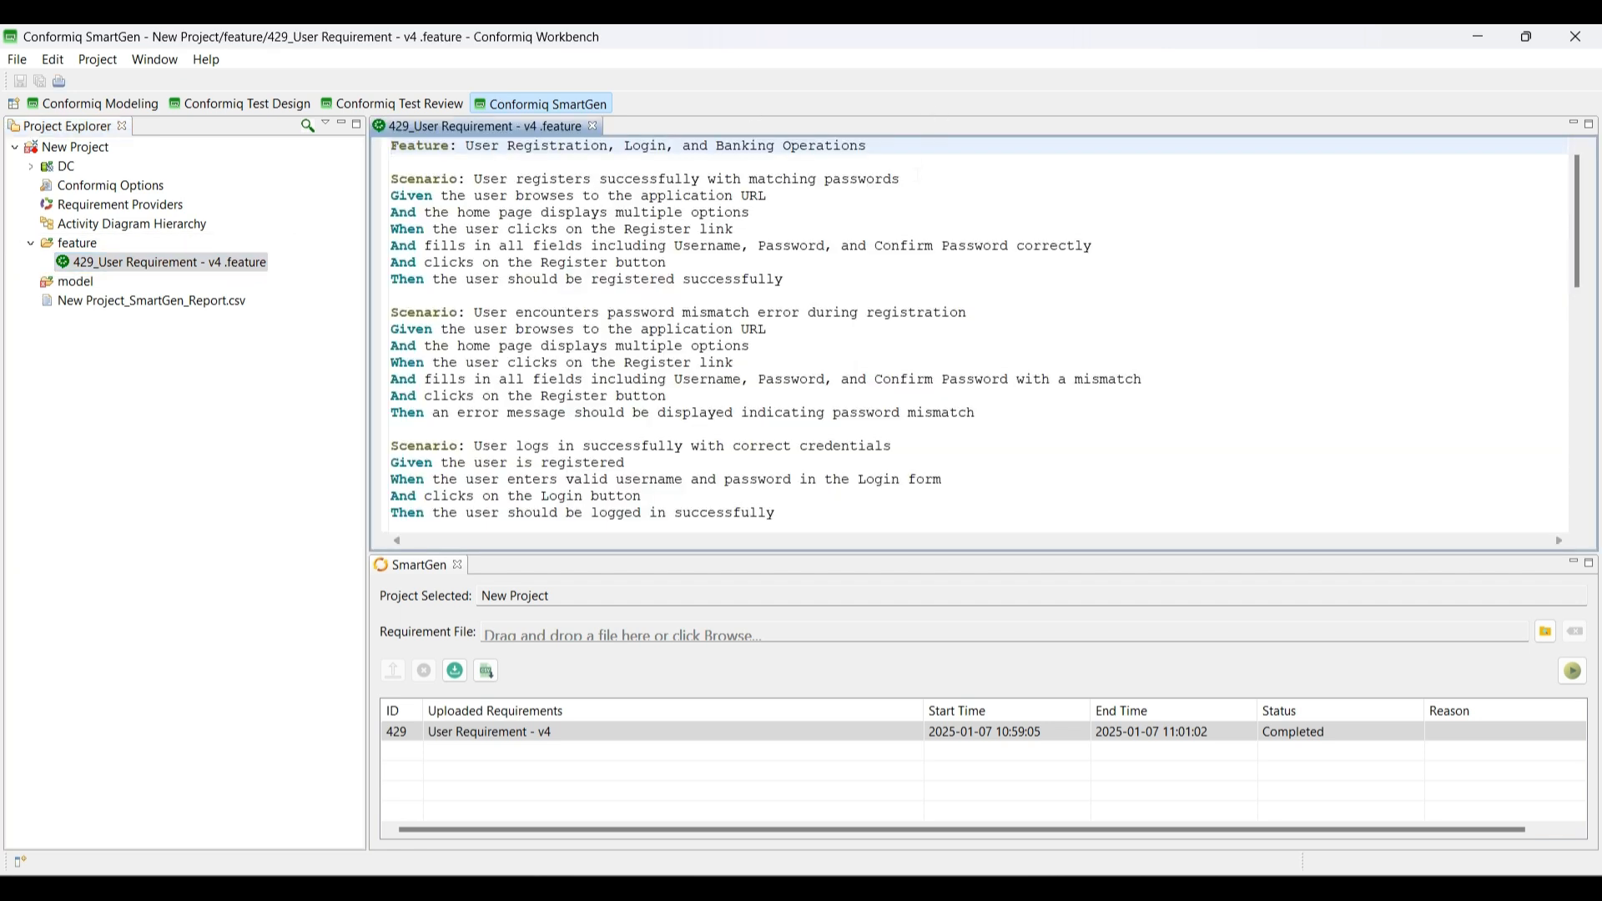
- Append "abc" to the first scenario's "And the home page displays multiple options" line, save and close the file, and minimize the editor area
click(808, 212)
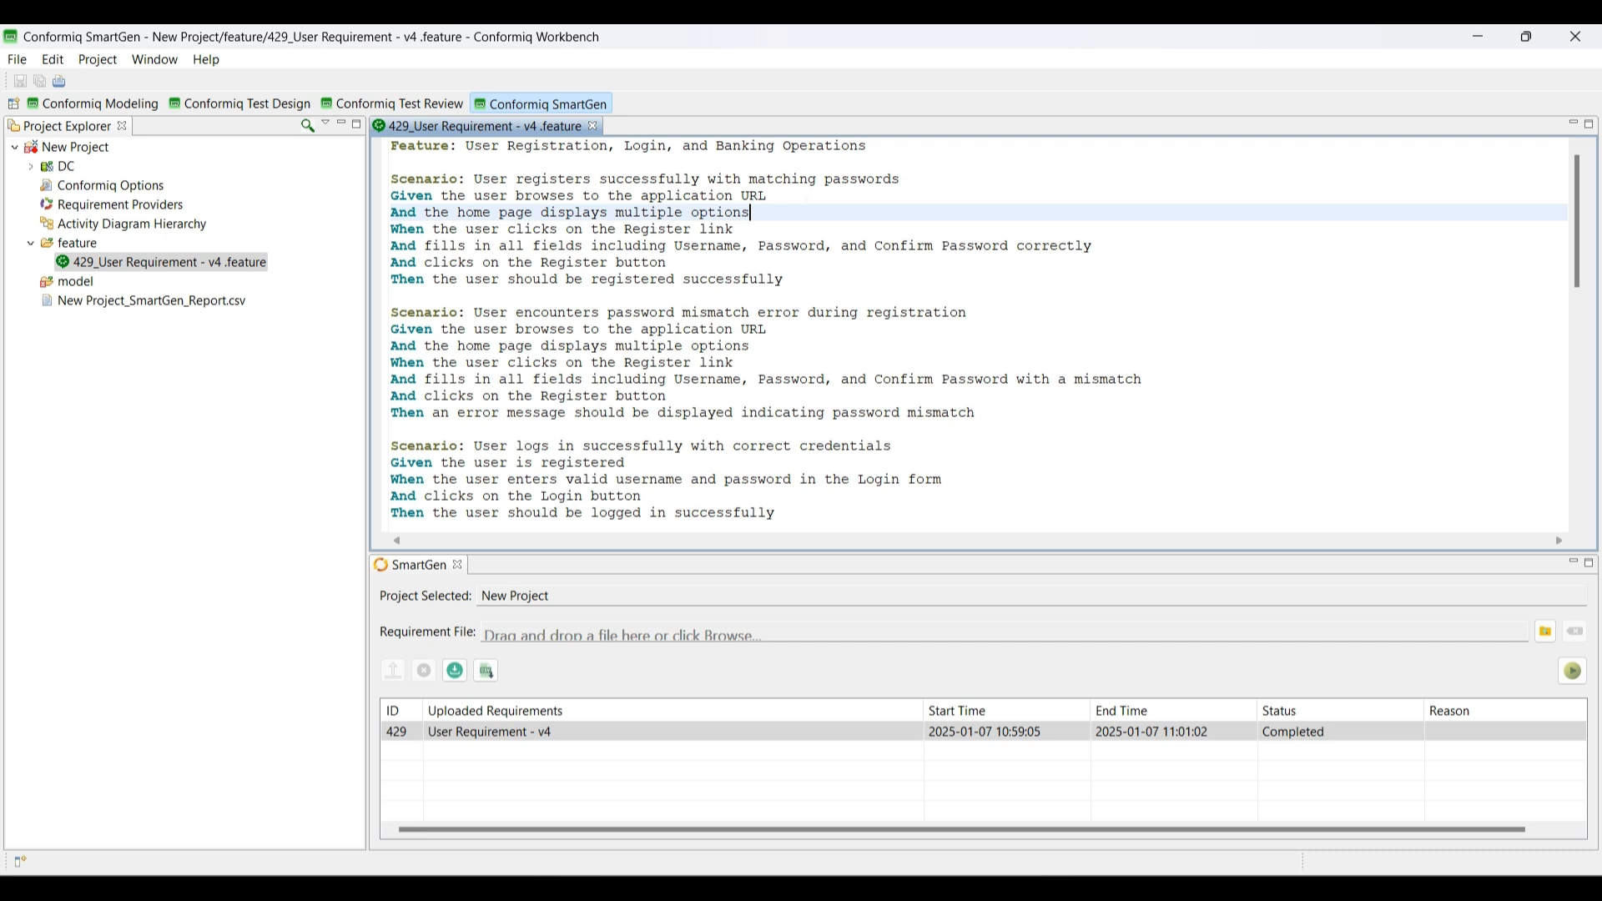
text(a)
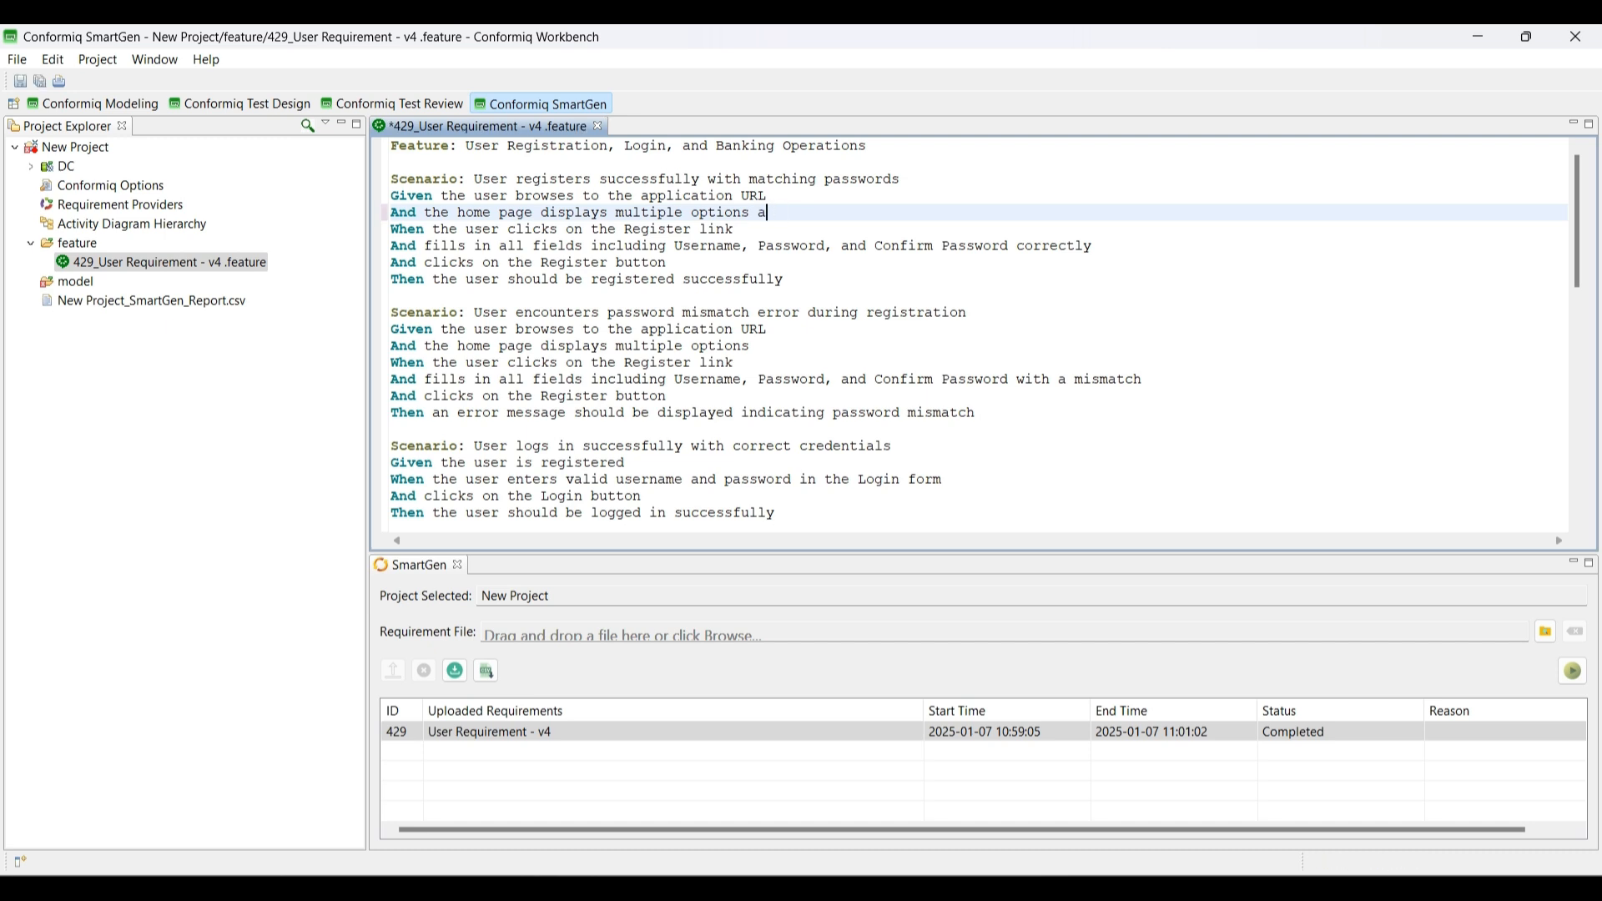
text( cbc)
key(ctrl+s)
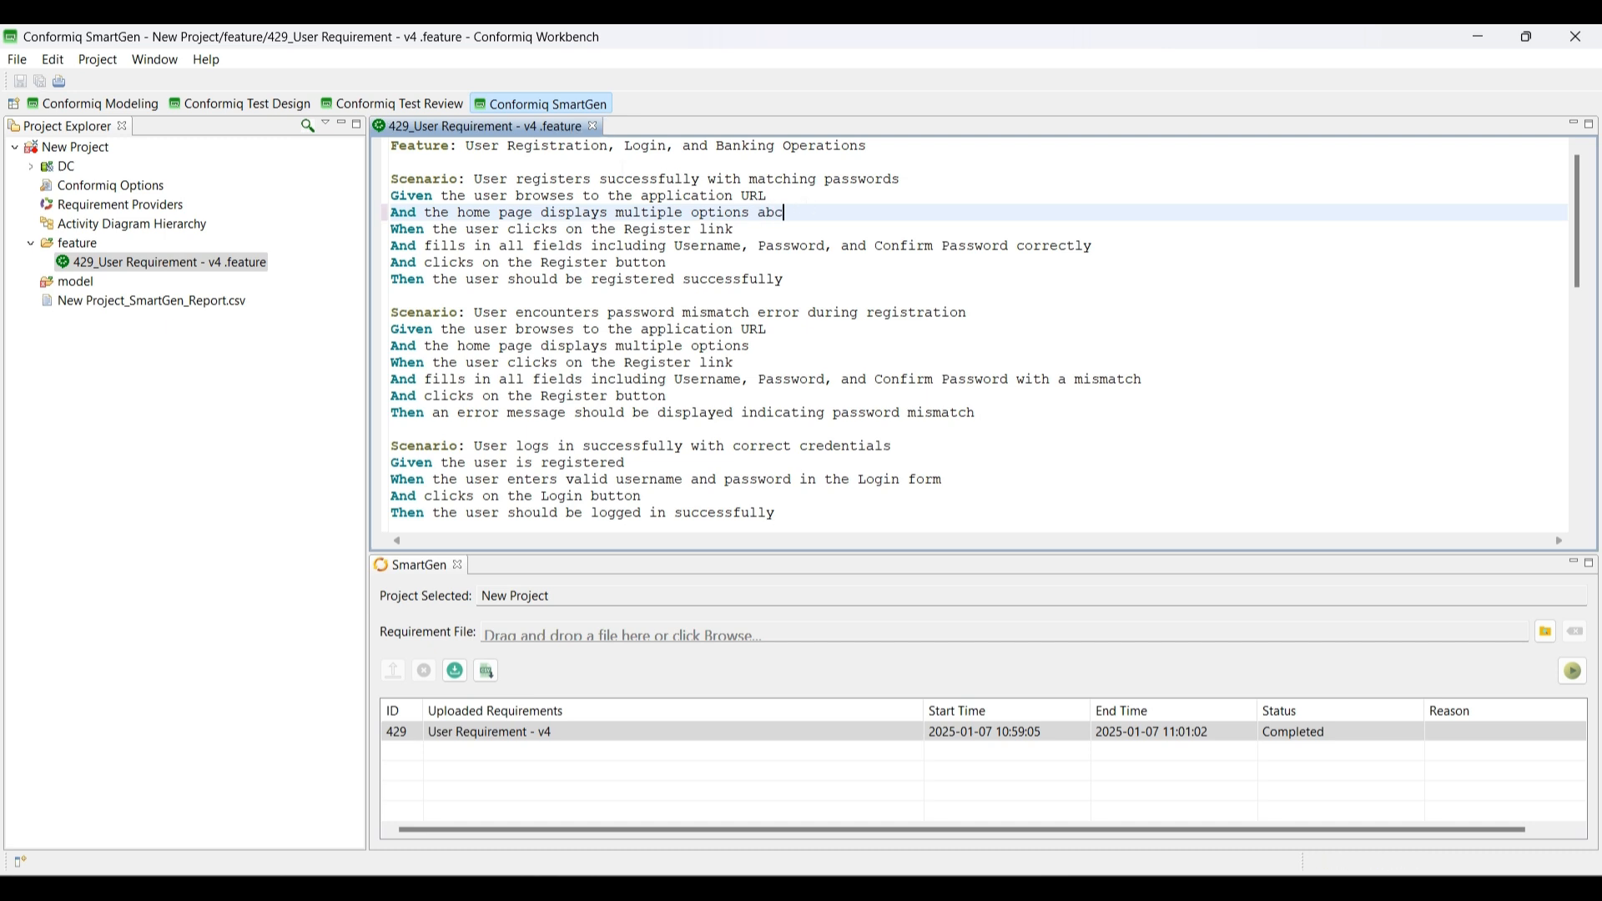
click(599, 127)
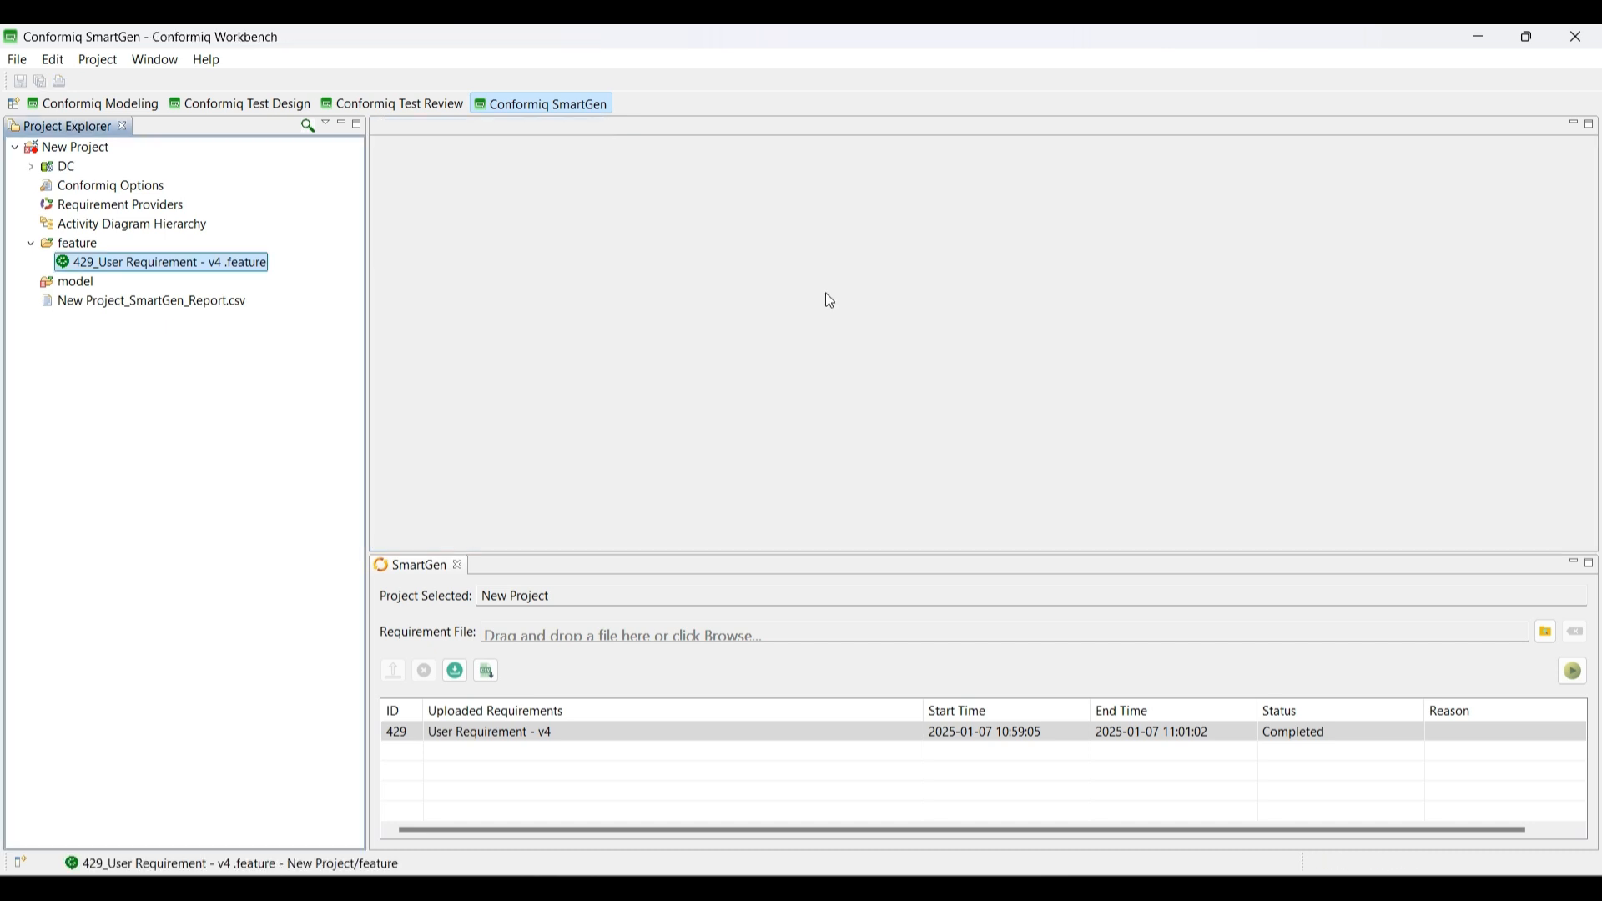
click(1574, 124)
click(473, 248)
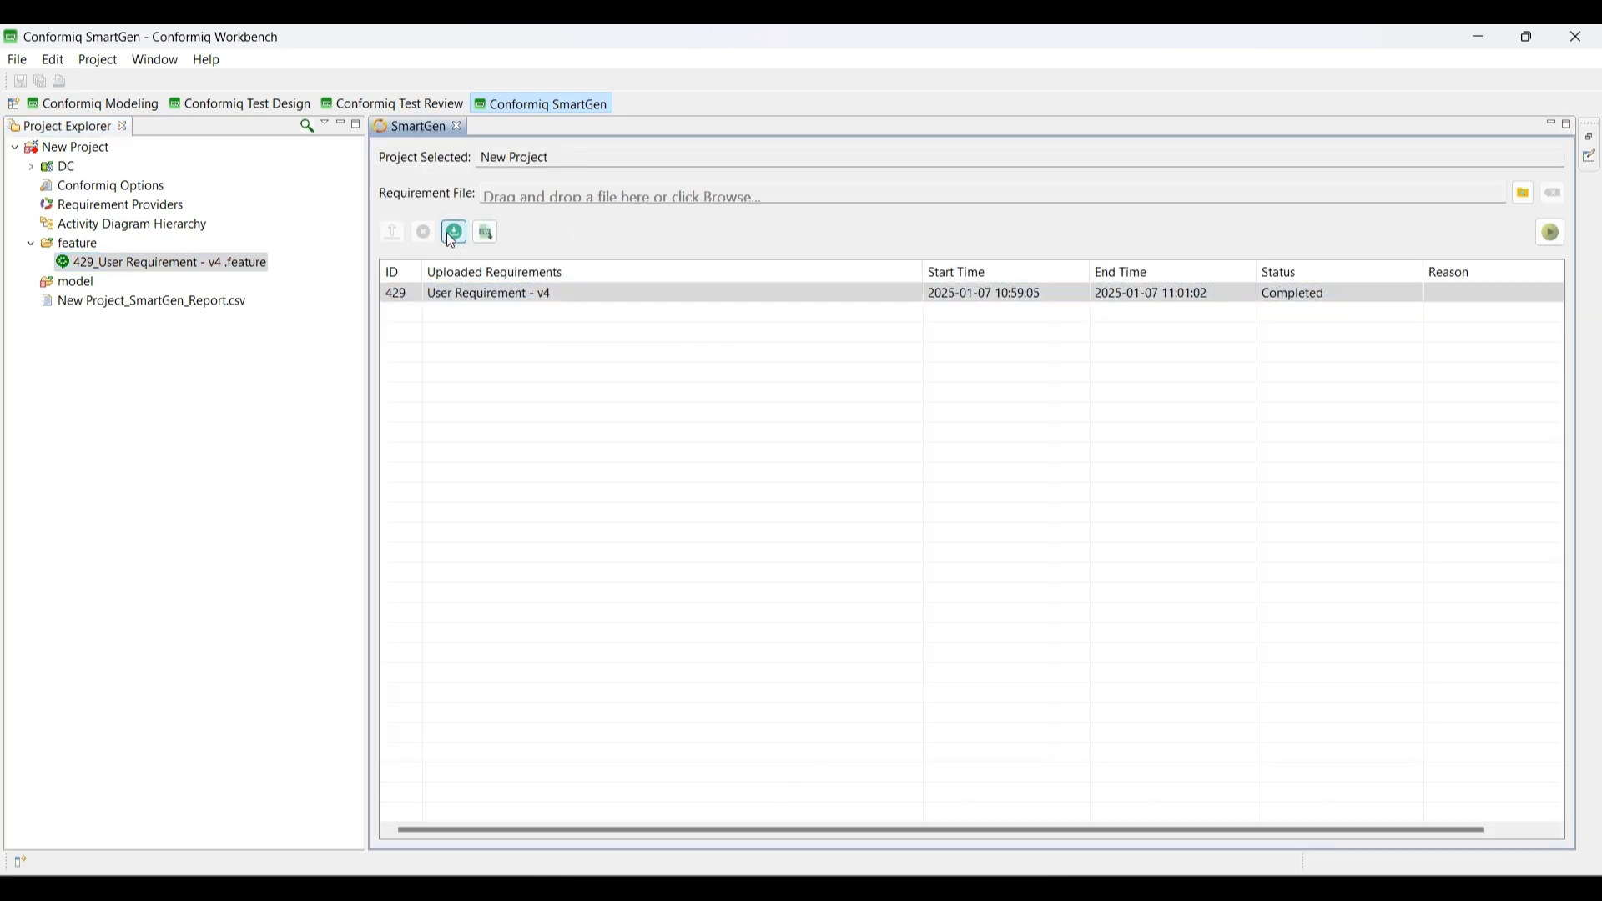
click(451, 232)
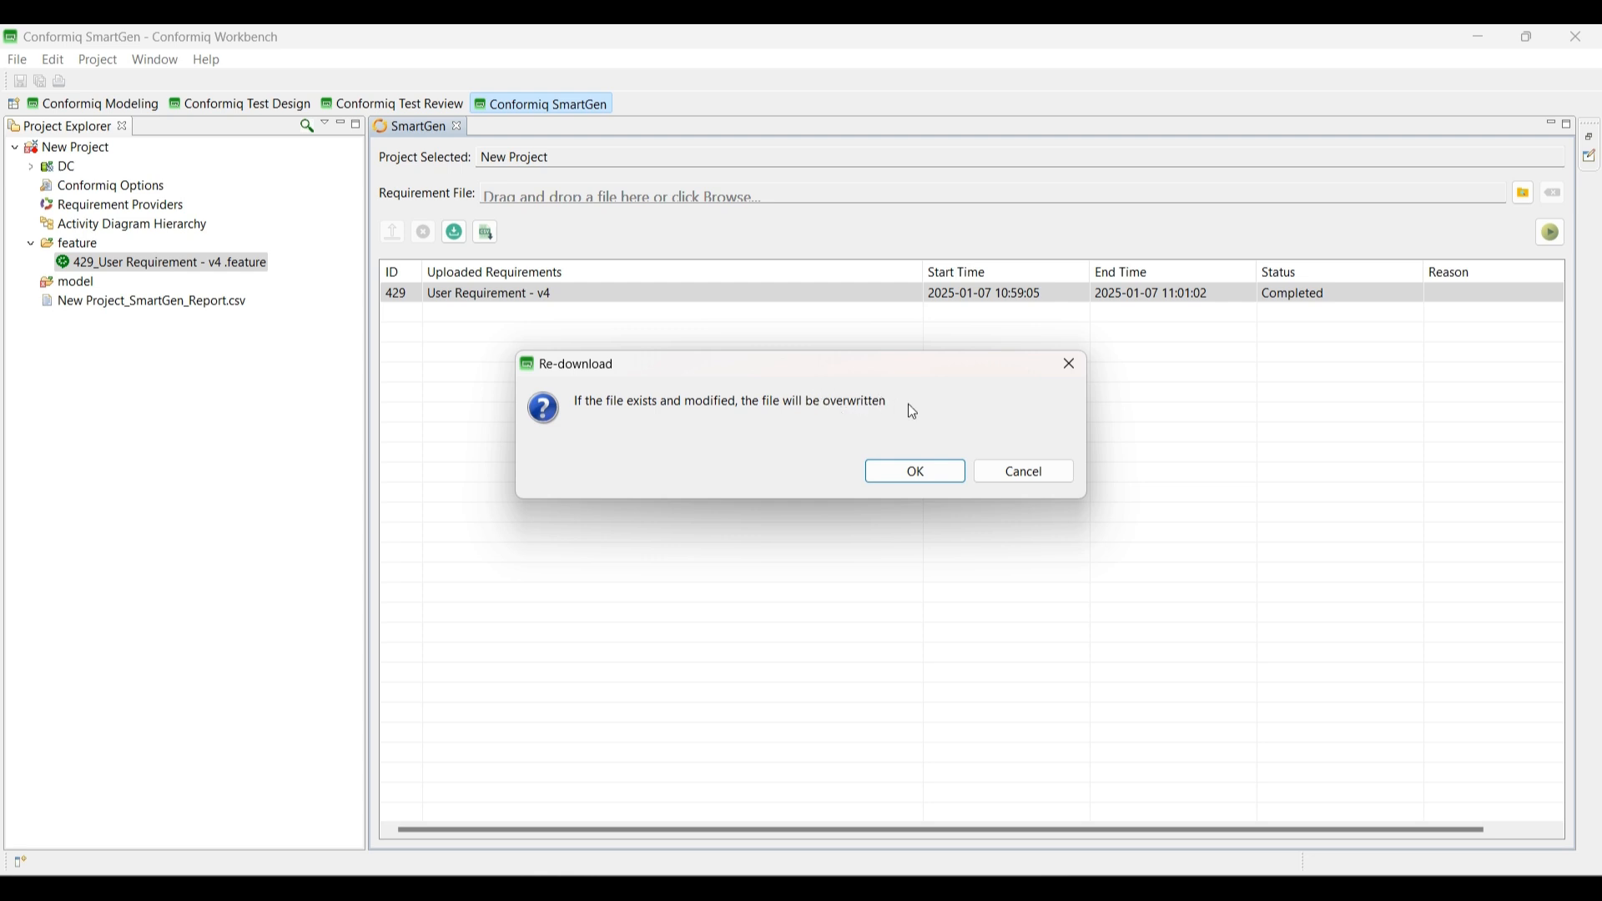
click(1039, 472)
- Move 429_User Requirement - v4 .feature out of the feature folder to the New Project root and download the job's feature file again, accepting the overwrite
drag(122, 268, 83, 163)
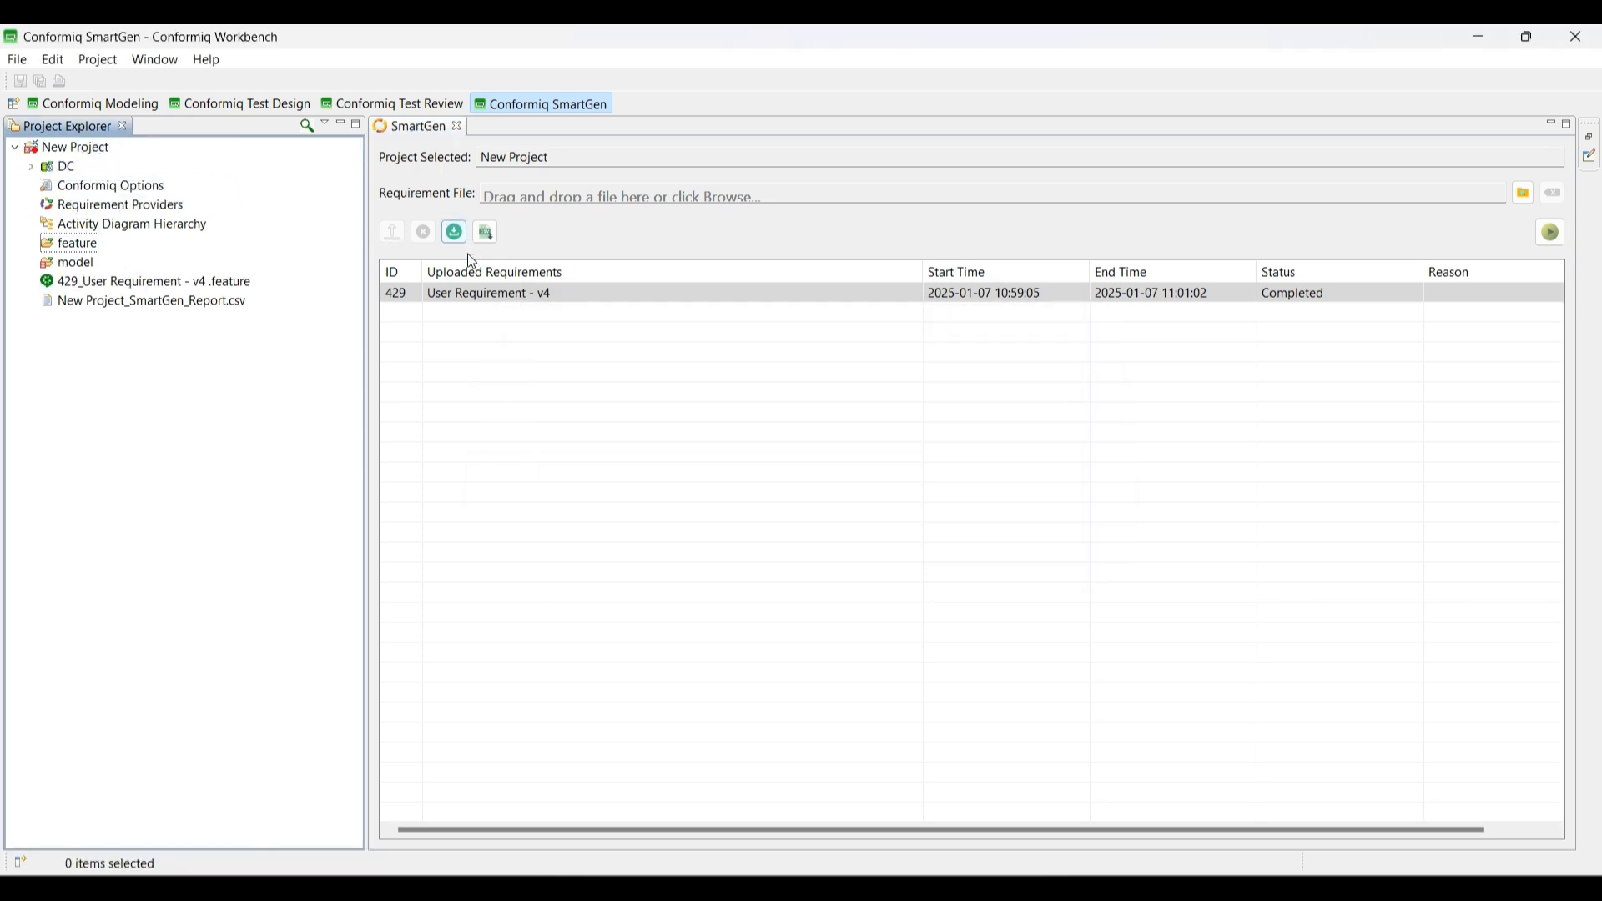
click(460, 301)
click(454, 232)
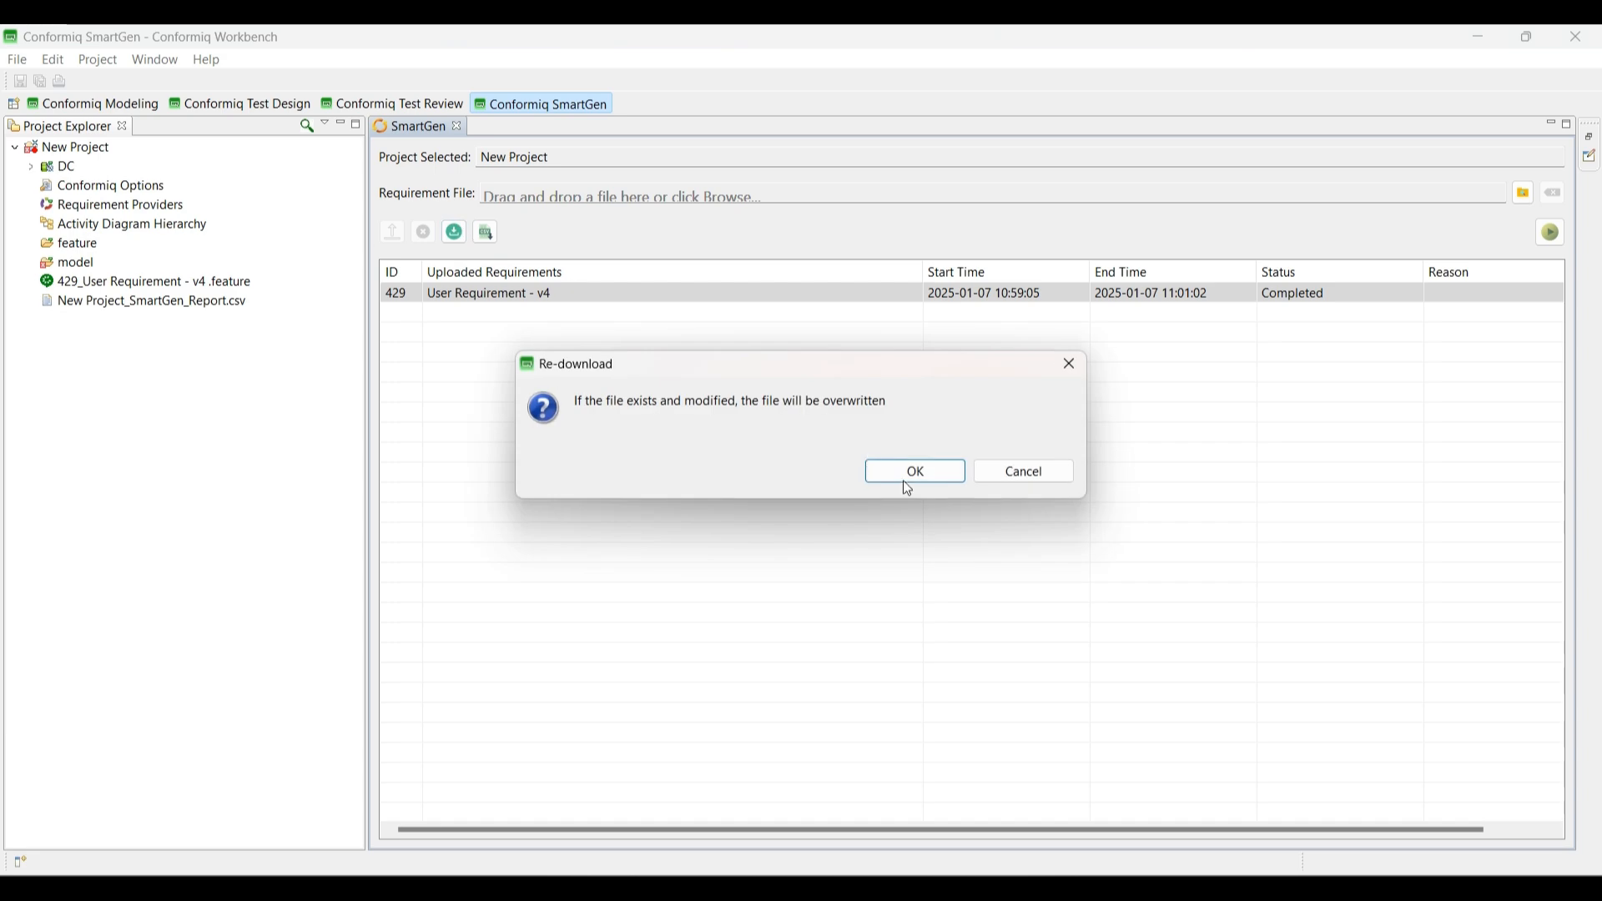
click(909, 474)
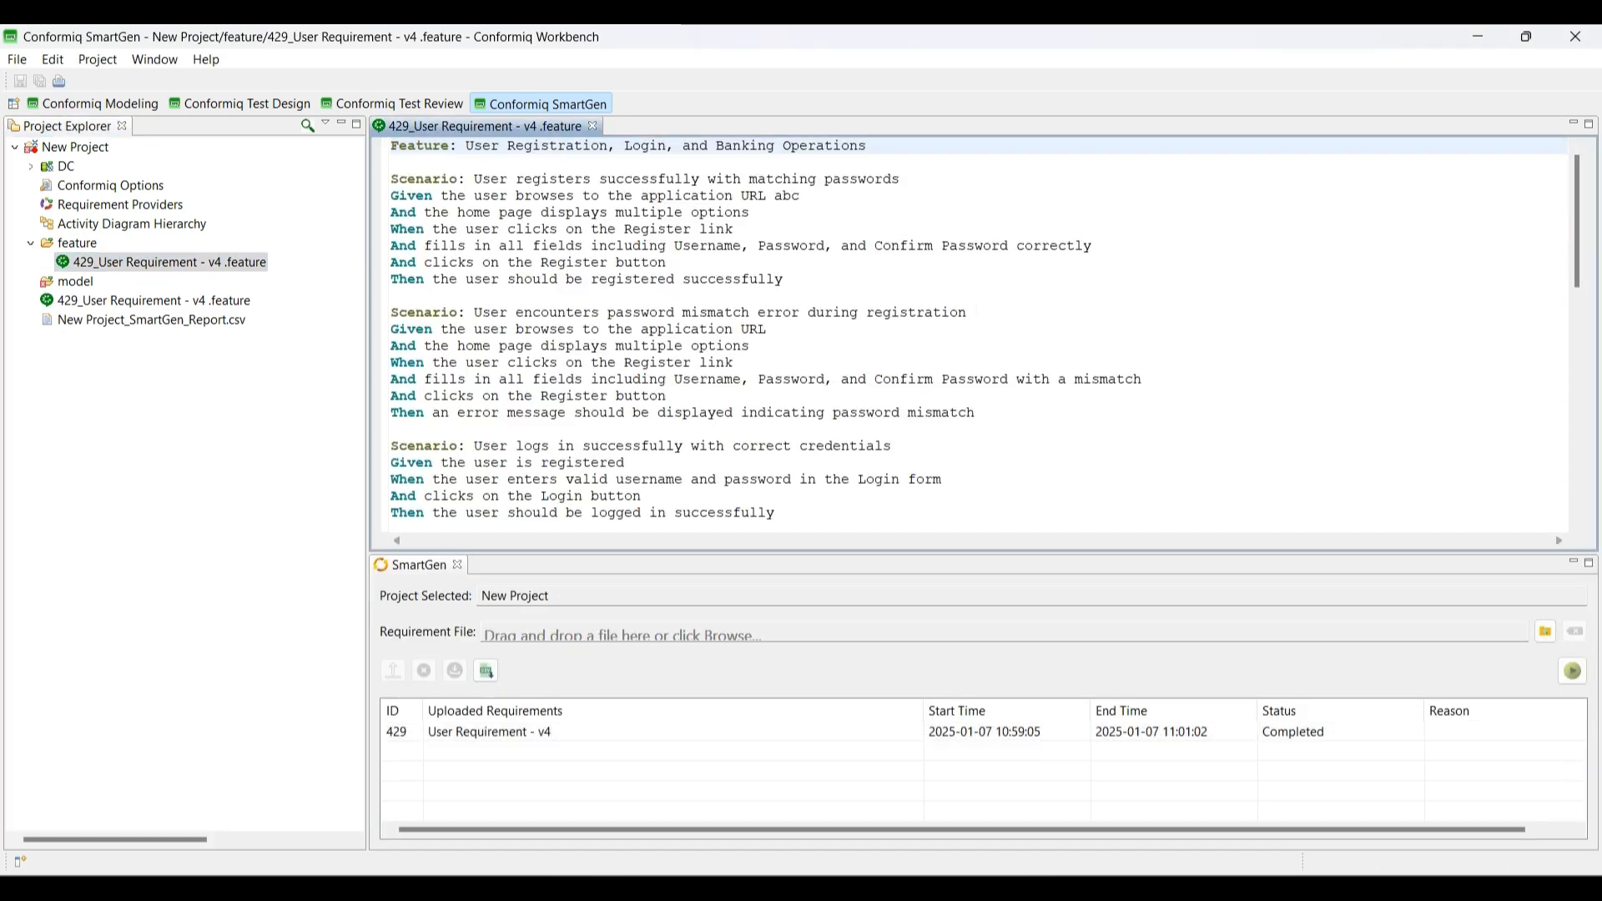
scroll(968, 334, down, 9)
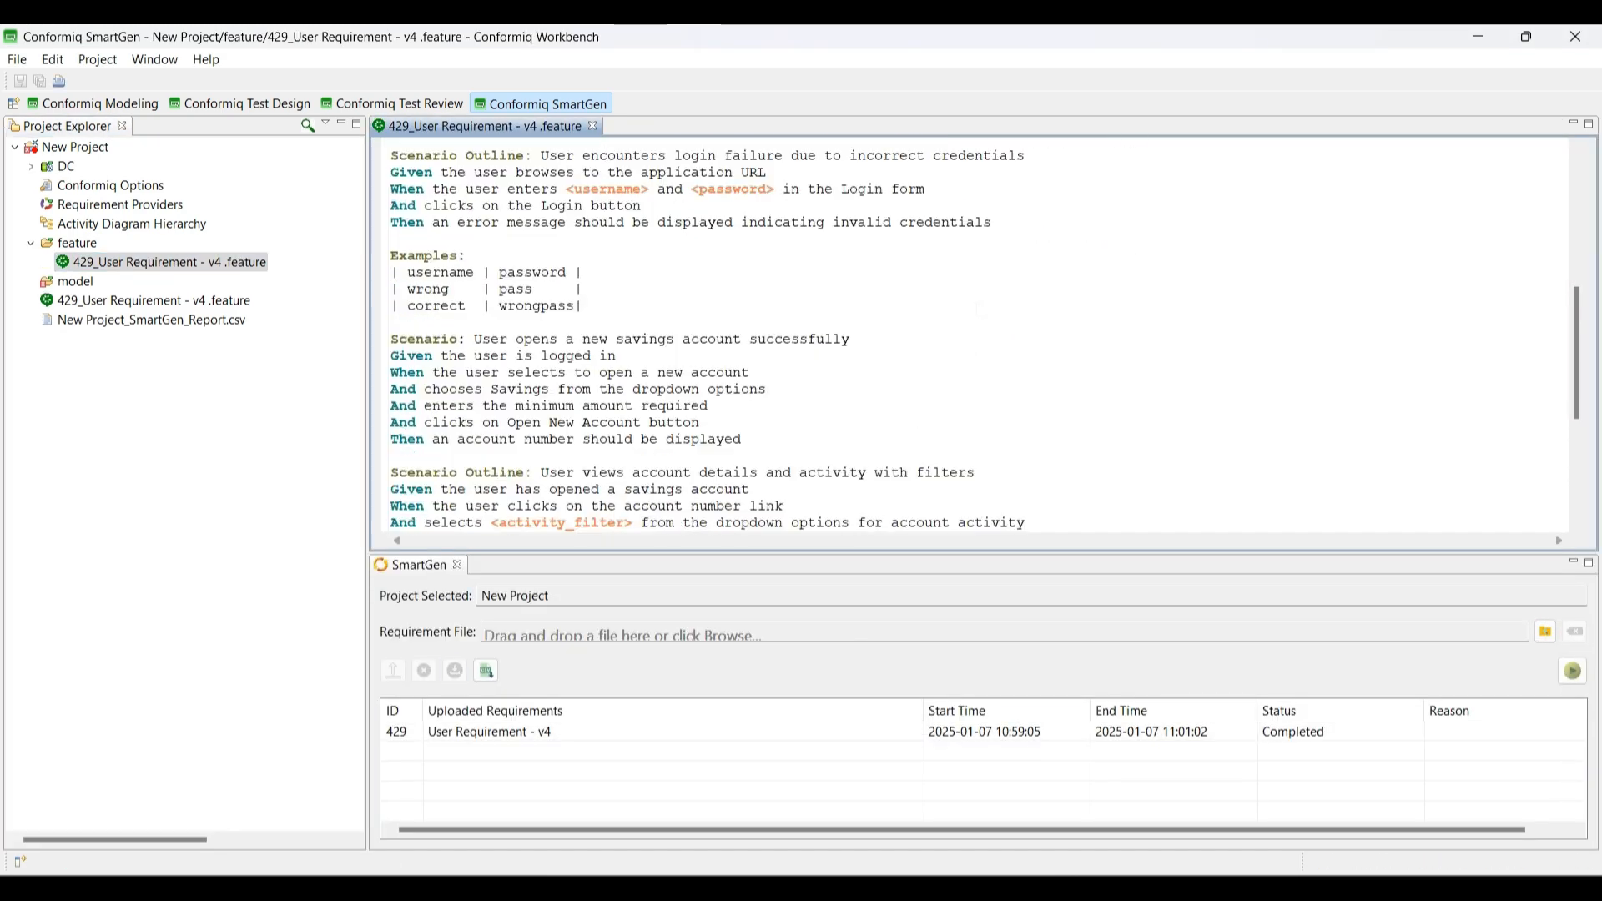
scroll(969, 334, down, 2)
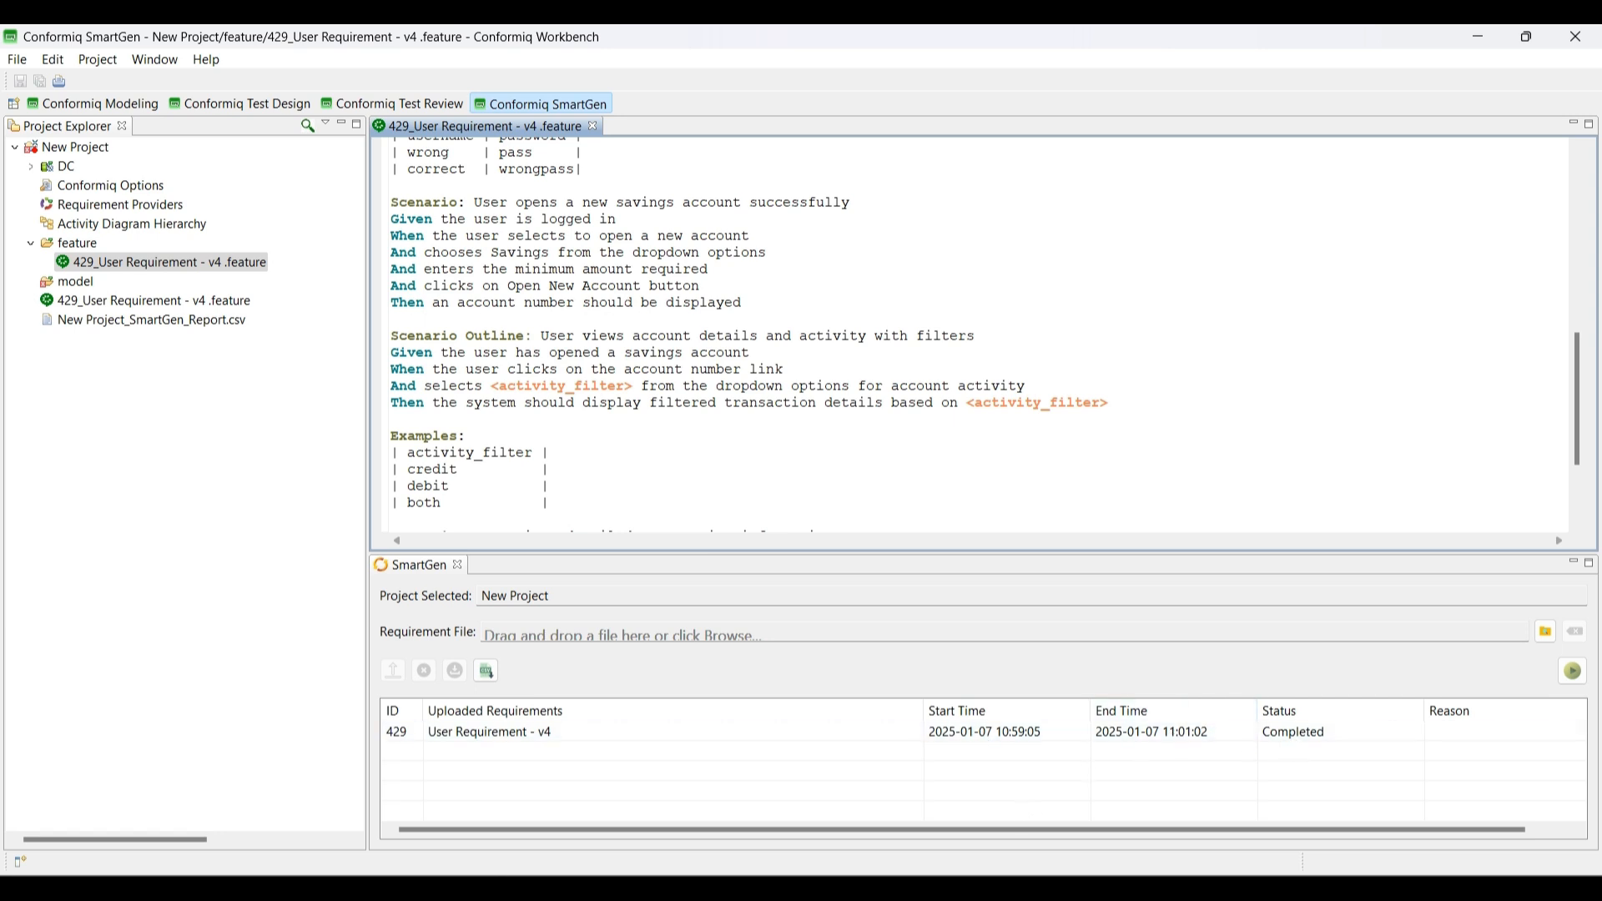
- In the Conformiq Modeling perspective, remove "abc" from the first scenario's Given line, shorten the successful login scenario's last word to "successfull", and save the feature file
click(105, 105)
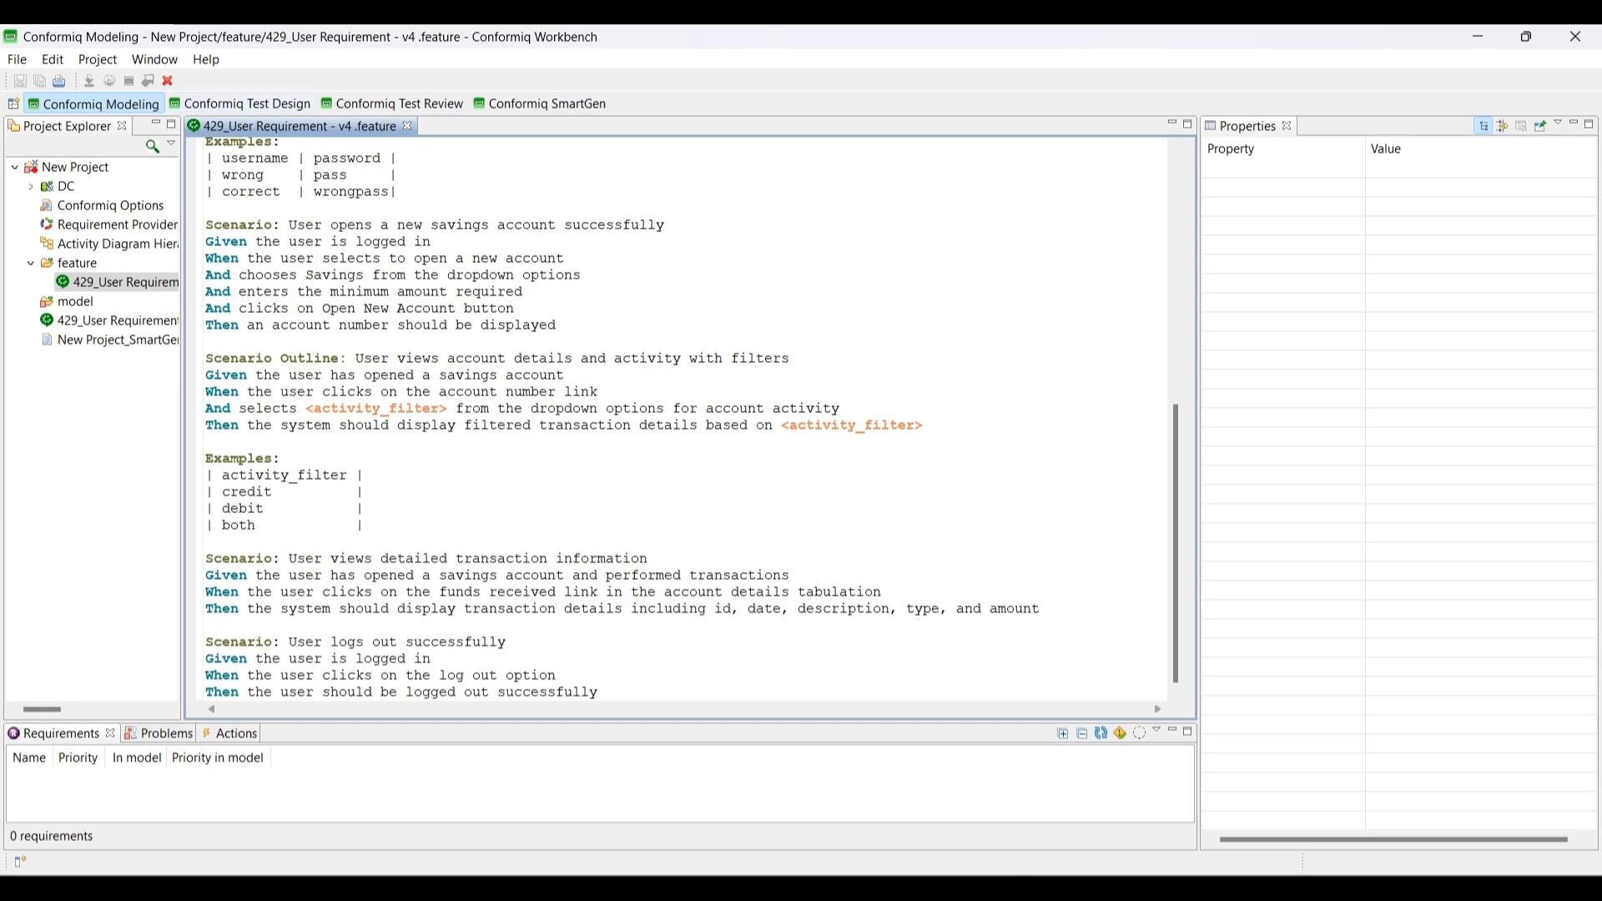
scroll(676, 418, up, 8)
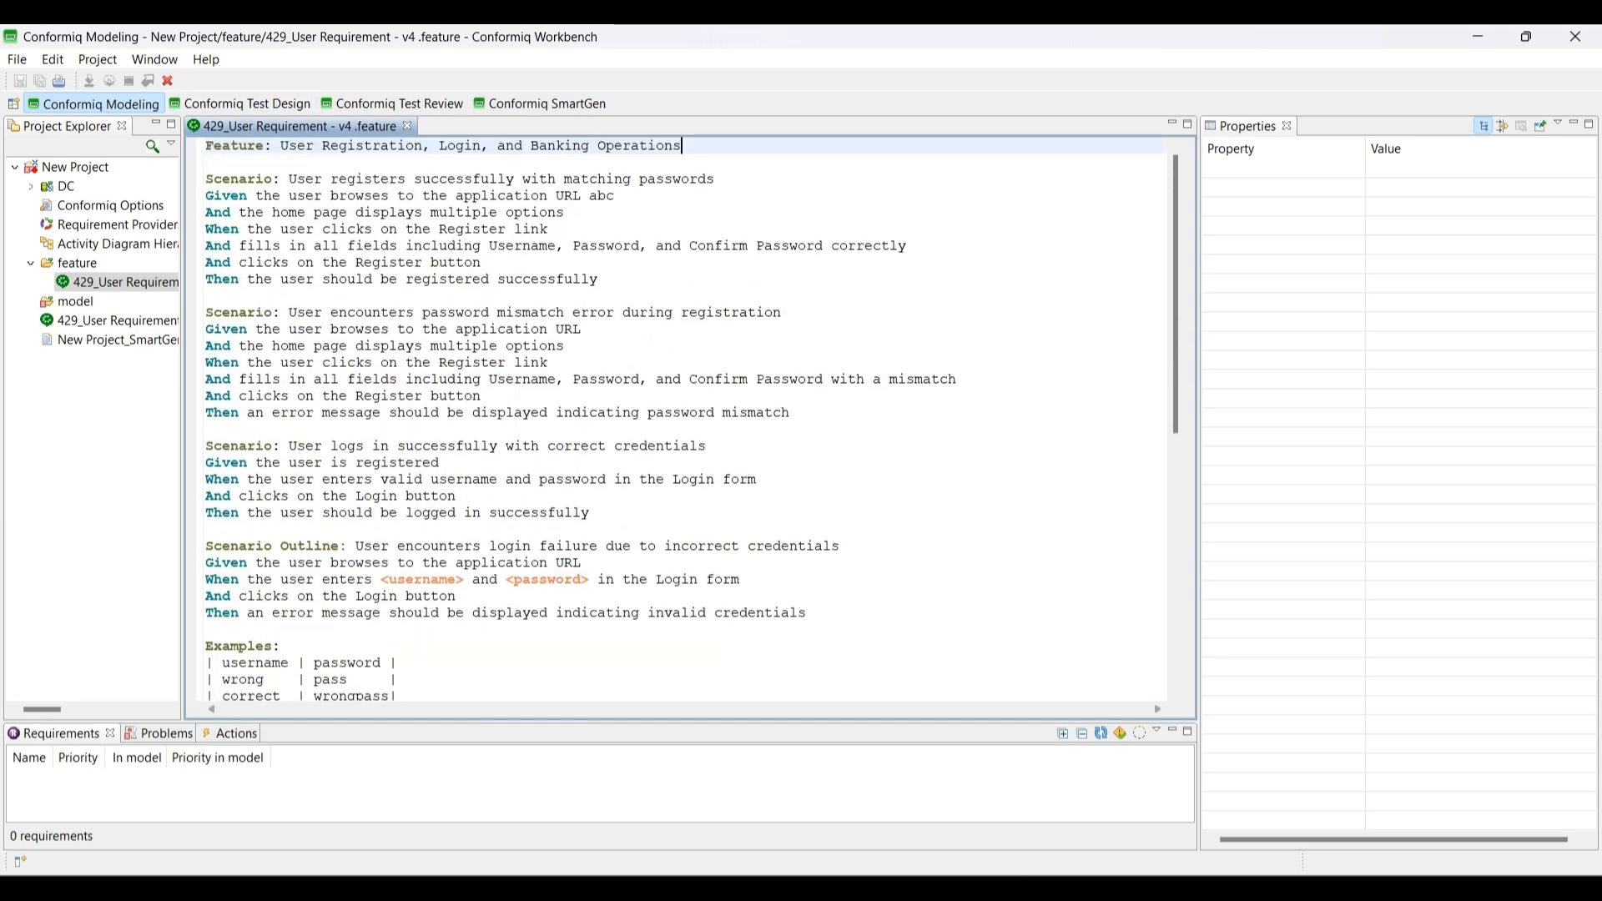
click(616, 196)
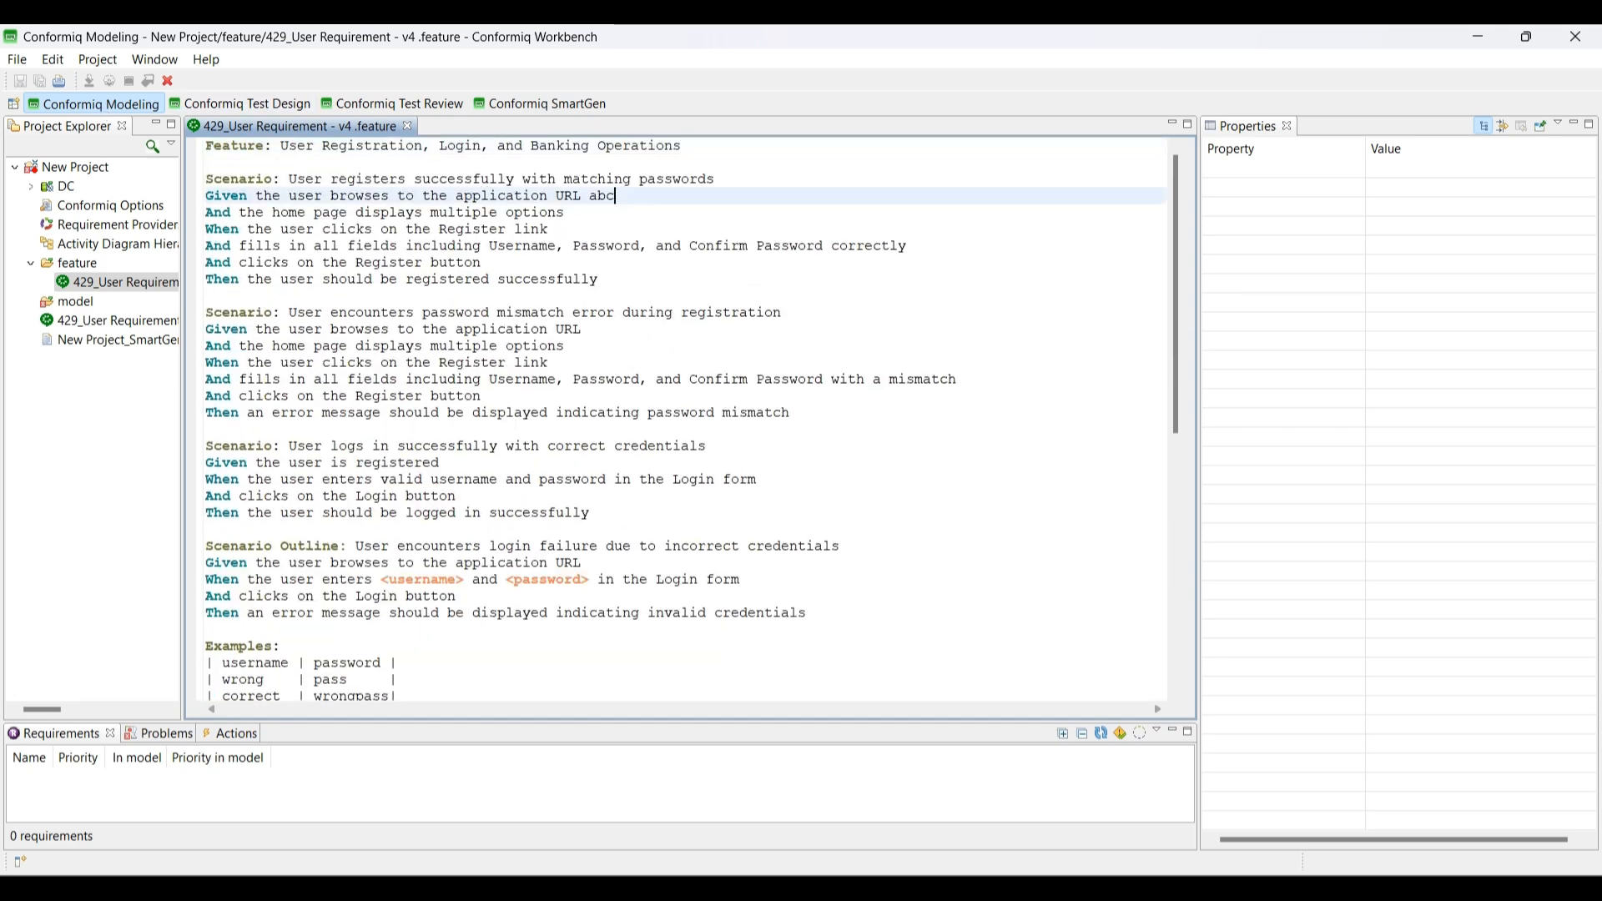
key(BackSpace)
key(BackSpace)
key(BackSpace)
key(BackSpace)
click(597, 513)
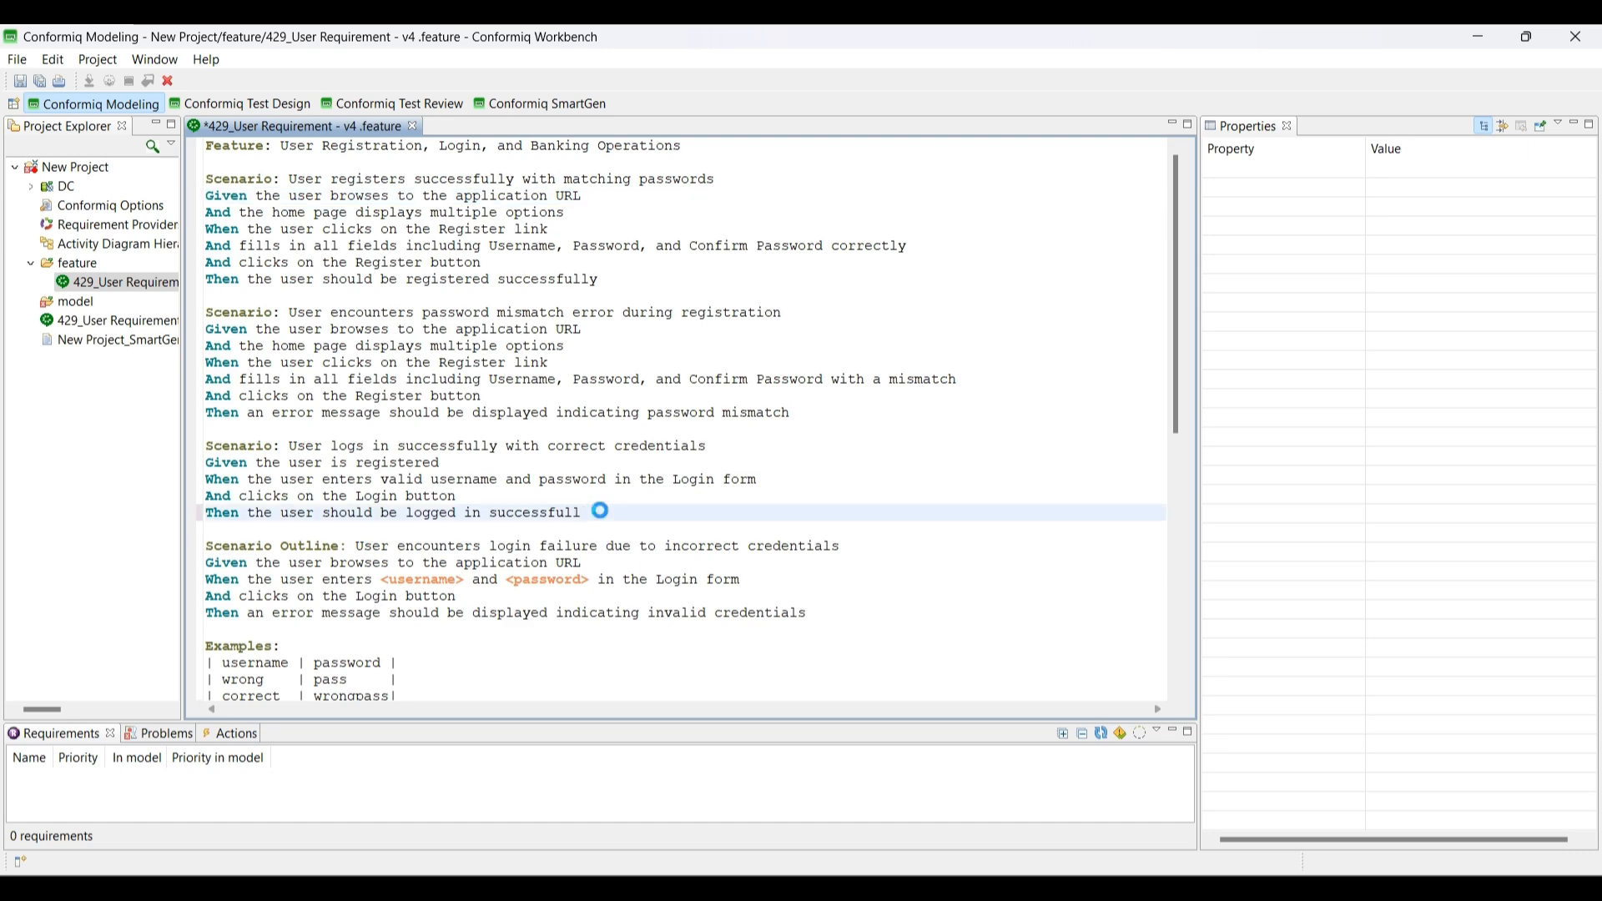
key(BackSpace)
- Import 429_User Requirement - v4 .feature from the feature folder as a Gherkin (BDD) feature file into New Project, converted to a business requirement model
right_click(66, 301)
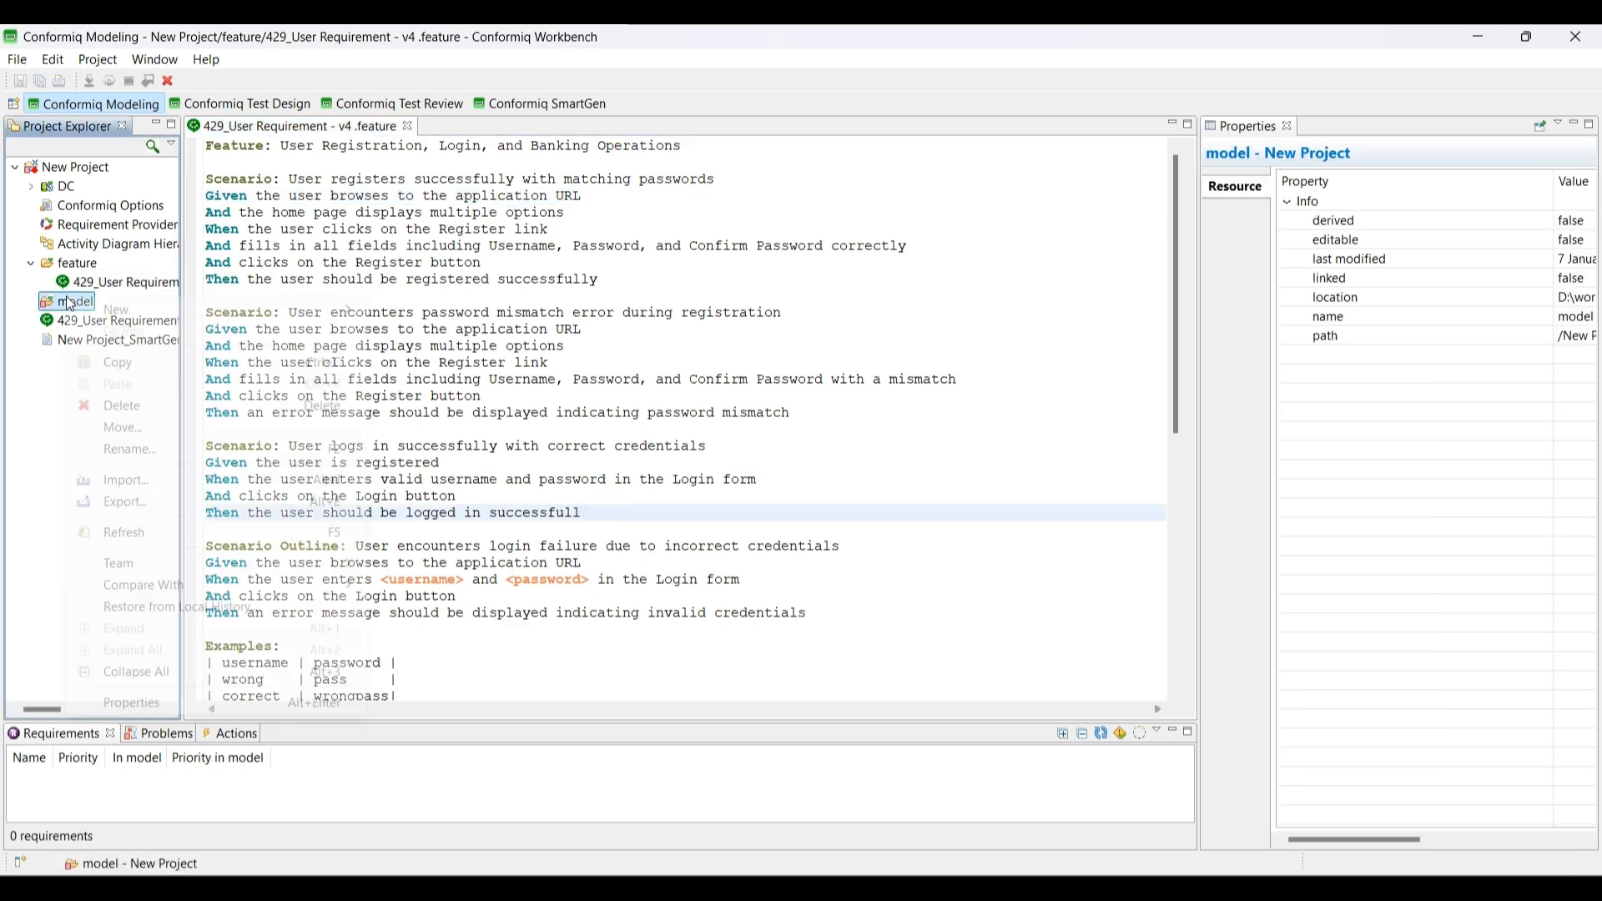
click(146, 482)
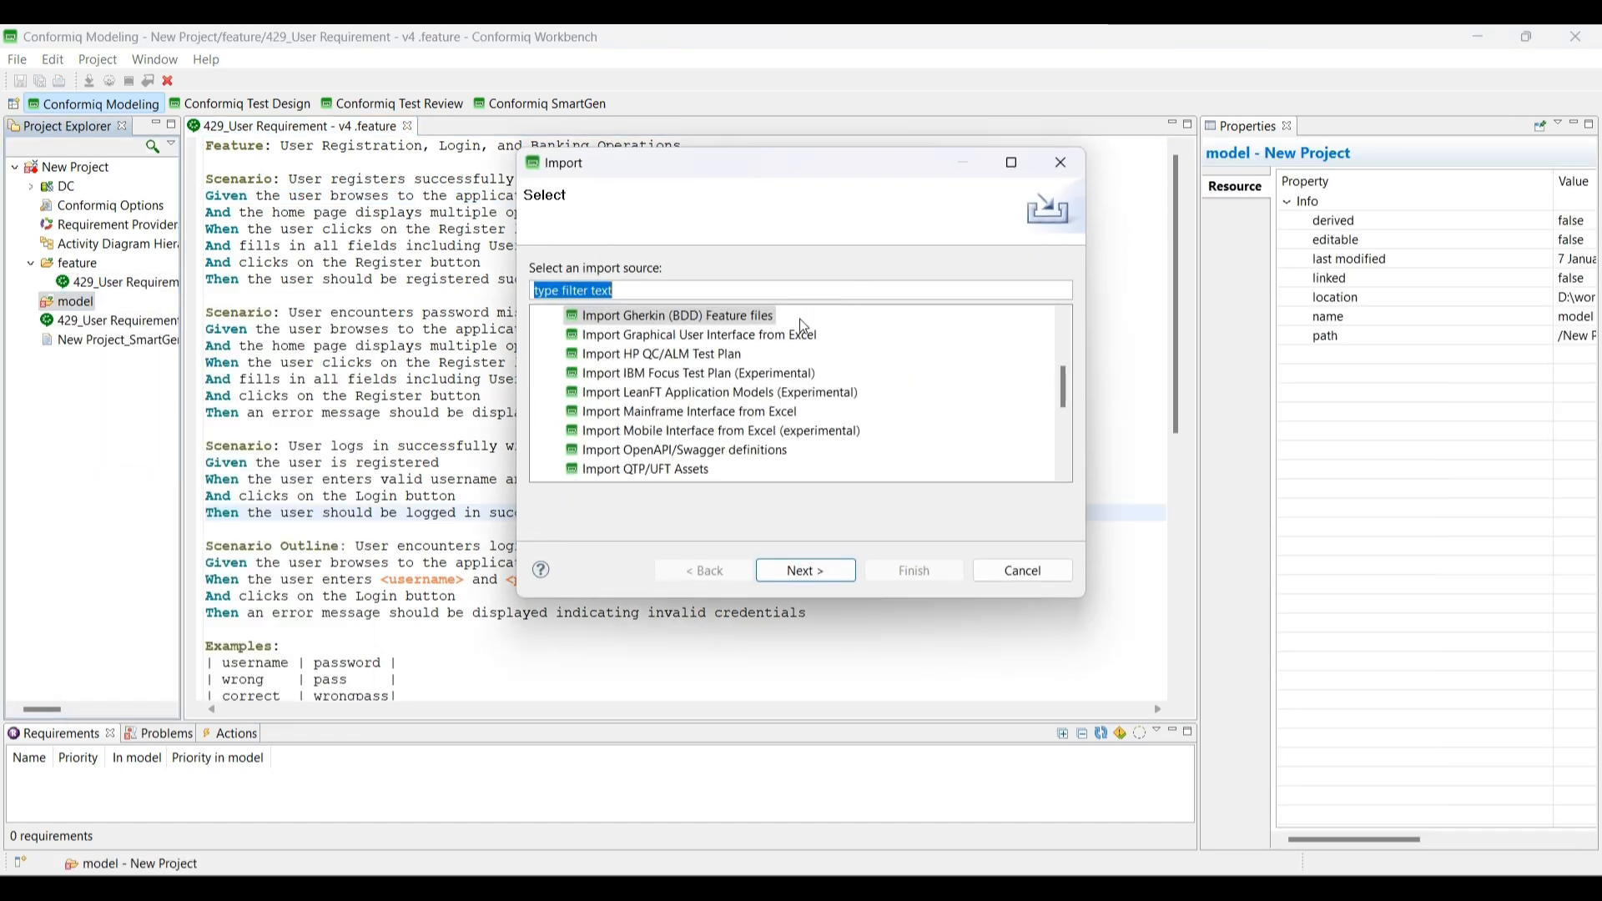
click(814, 579)
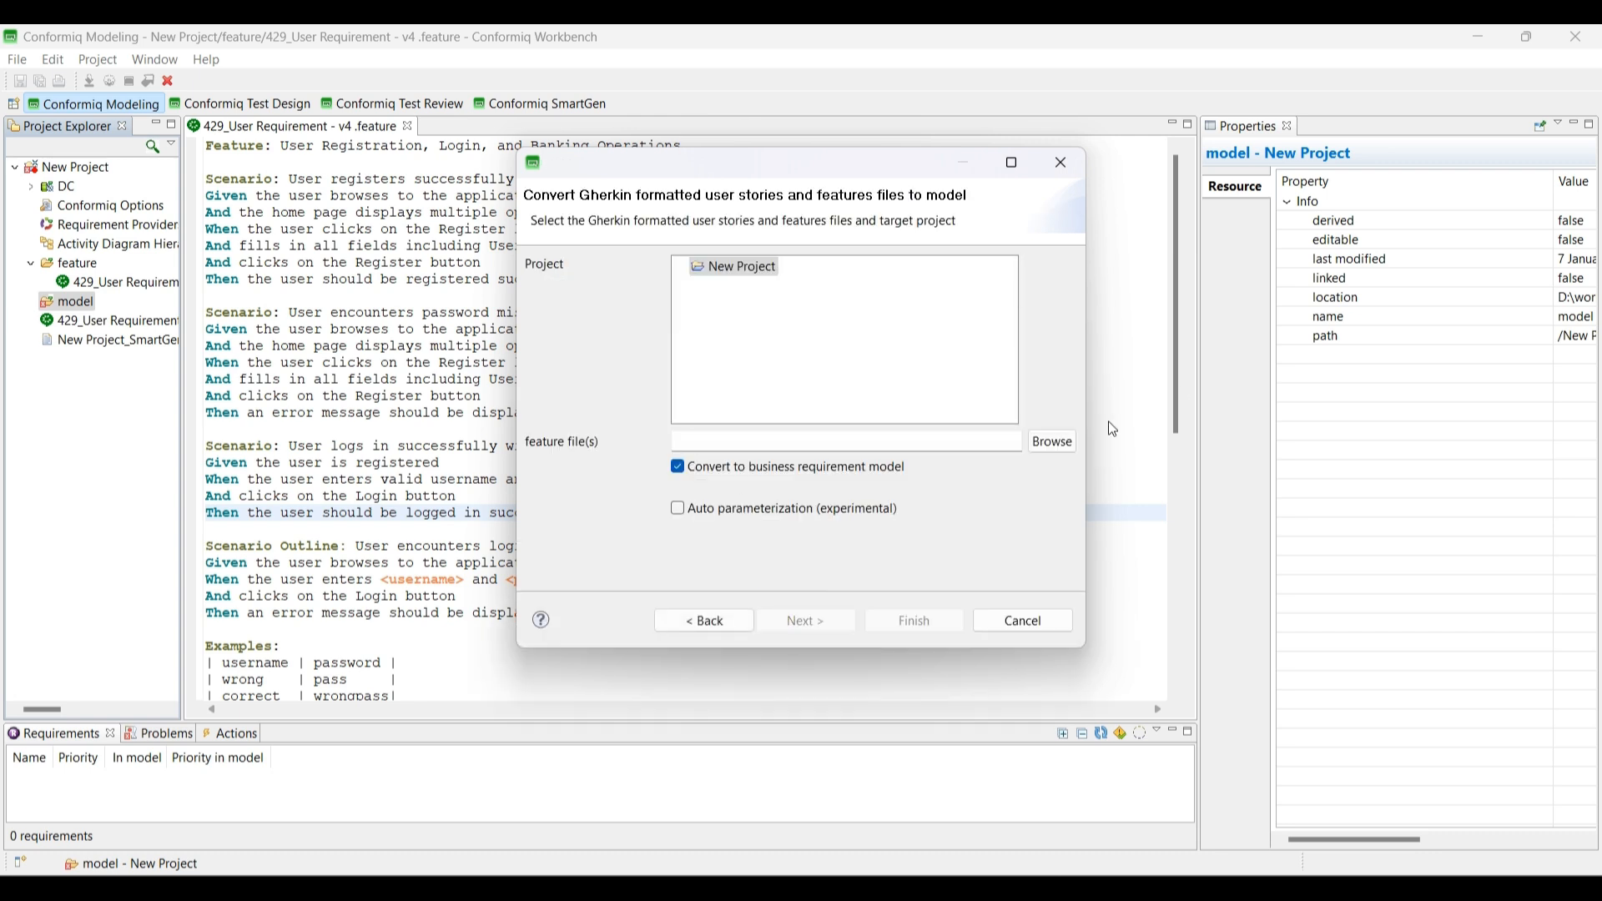
click(1050, 442)
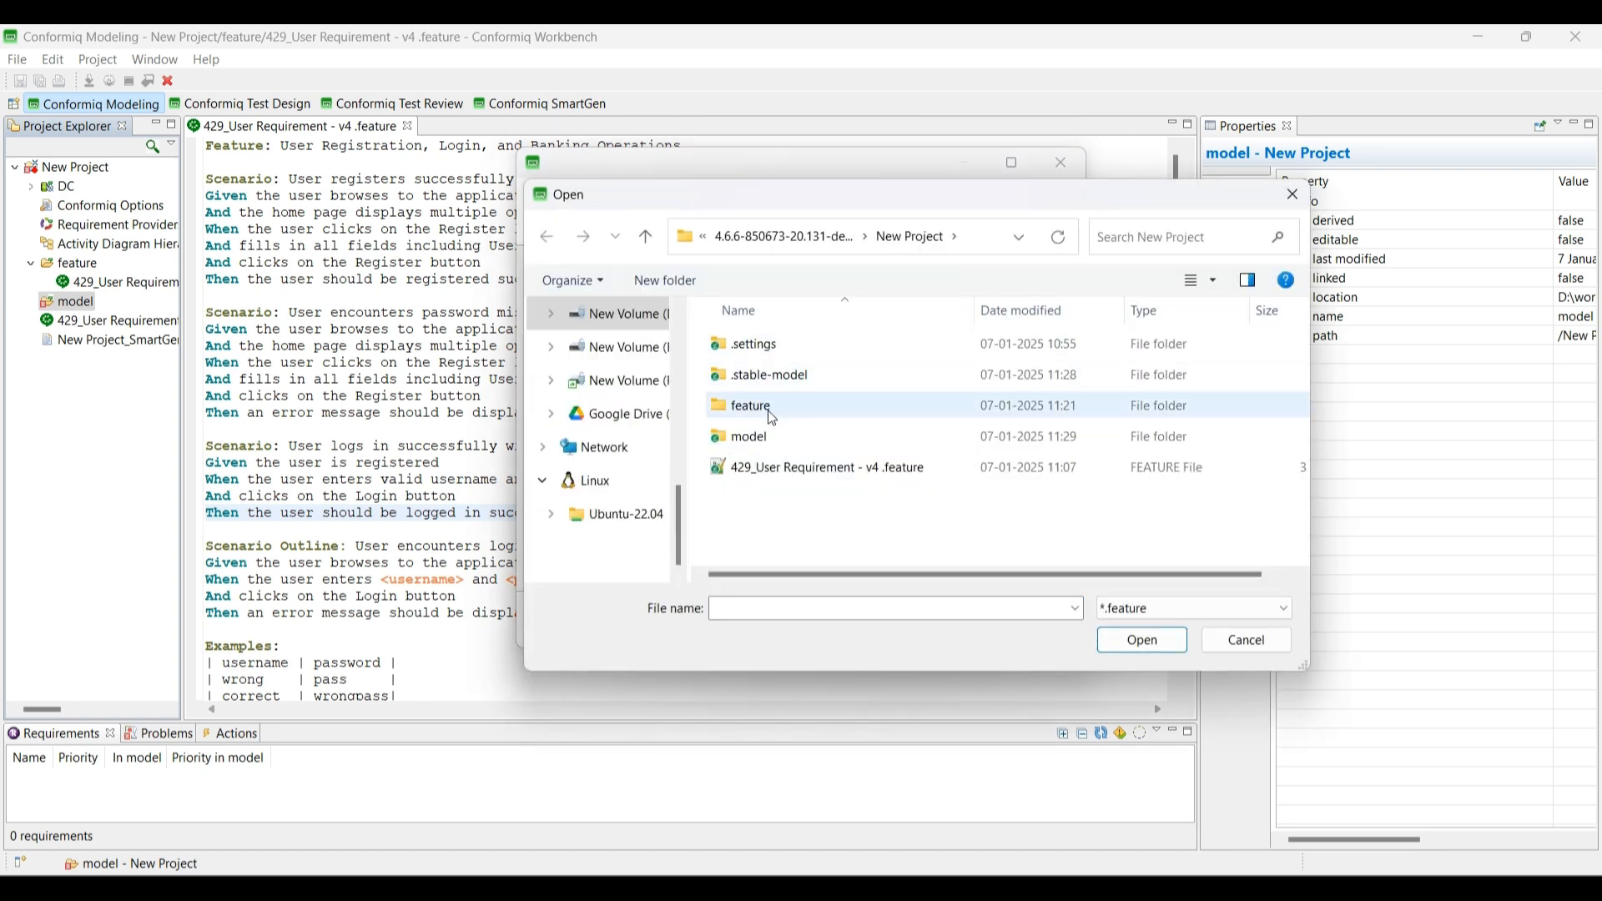
double_click(750, 407)
click(816, 349)
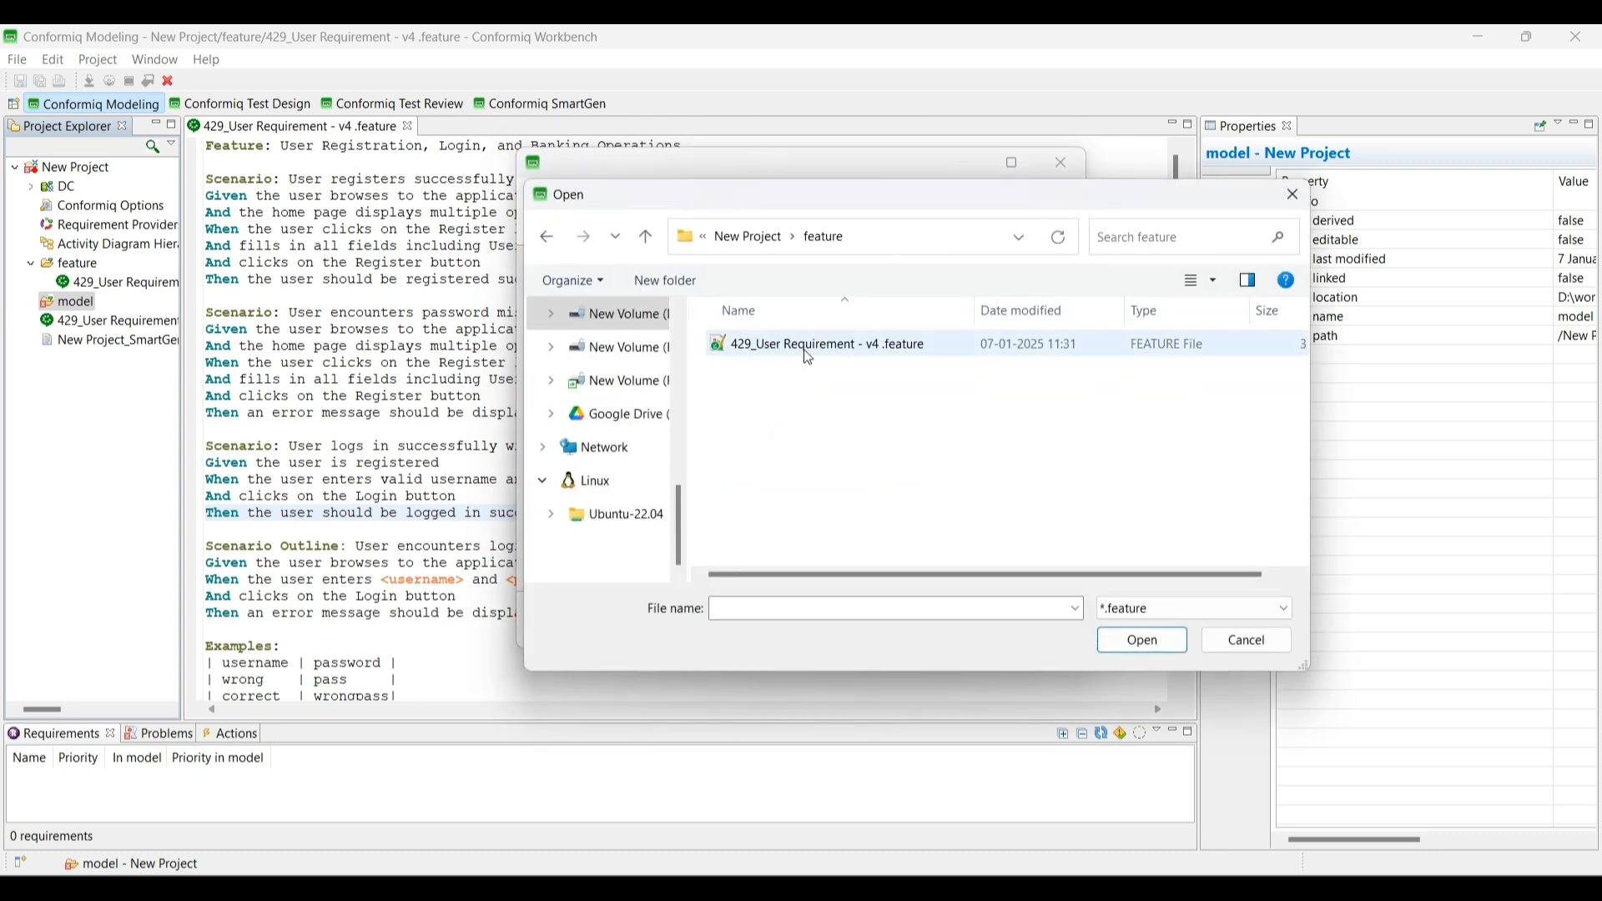
click(1122, 643)
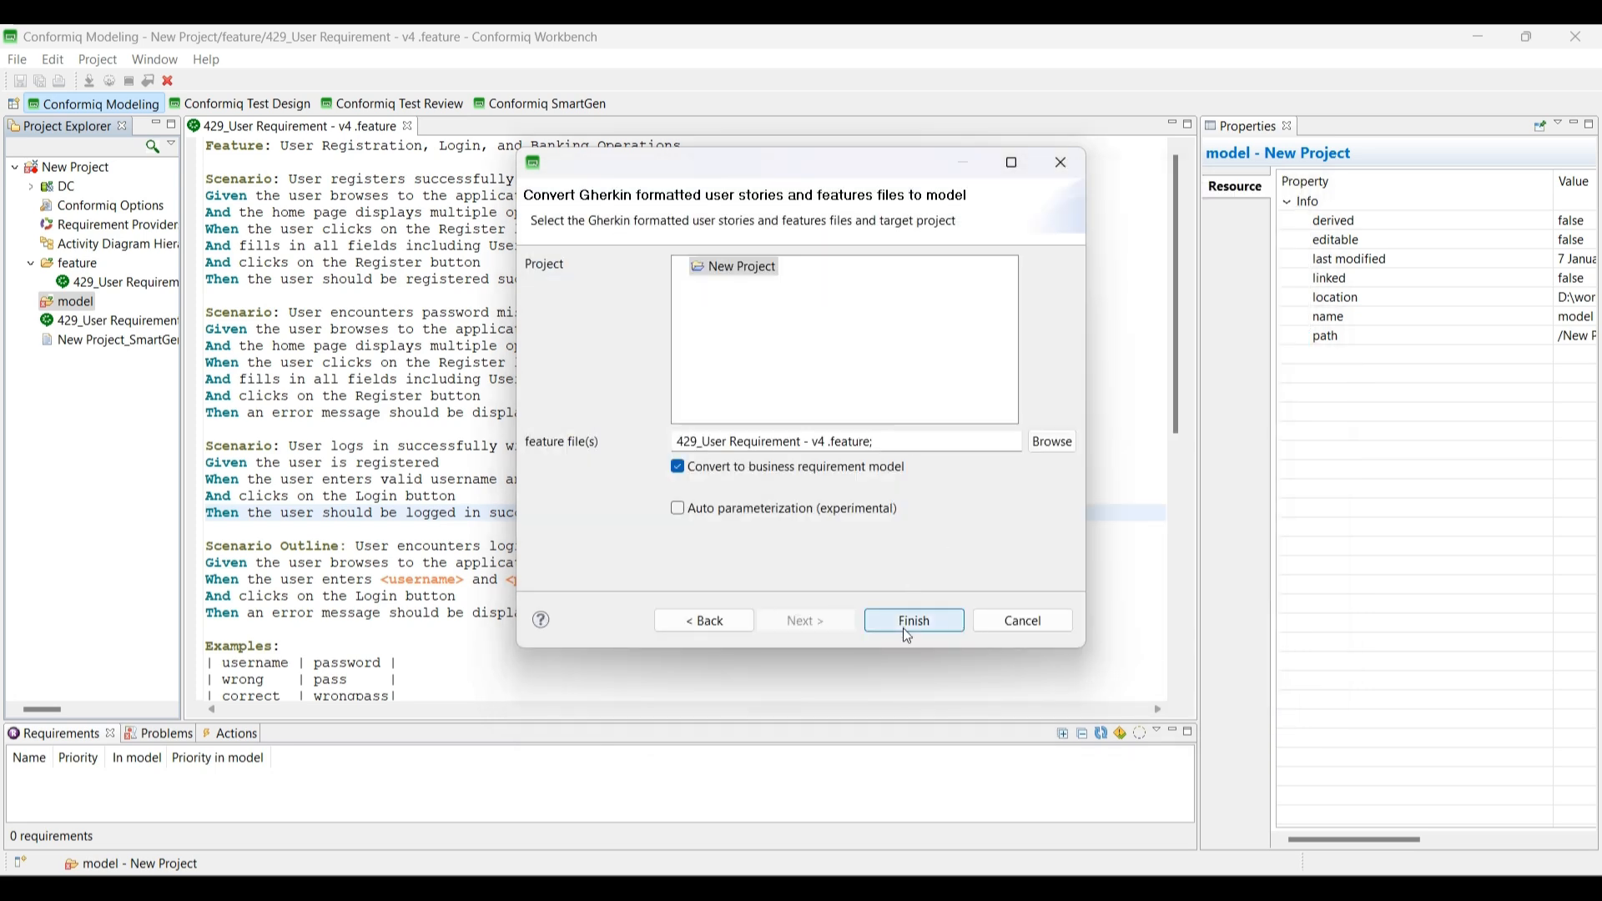
click(907, 631)
click(1020, 454)
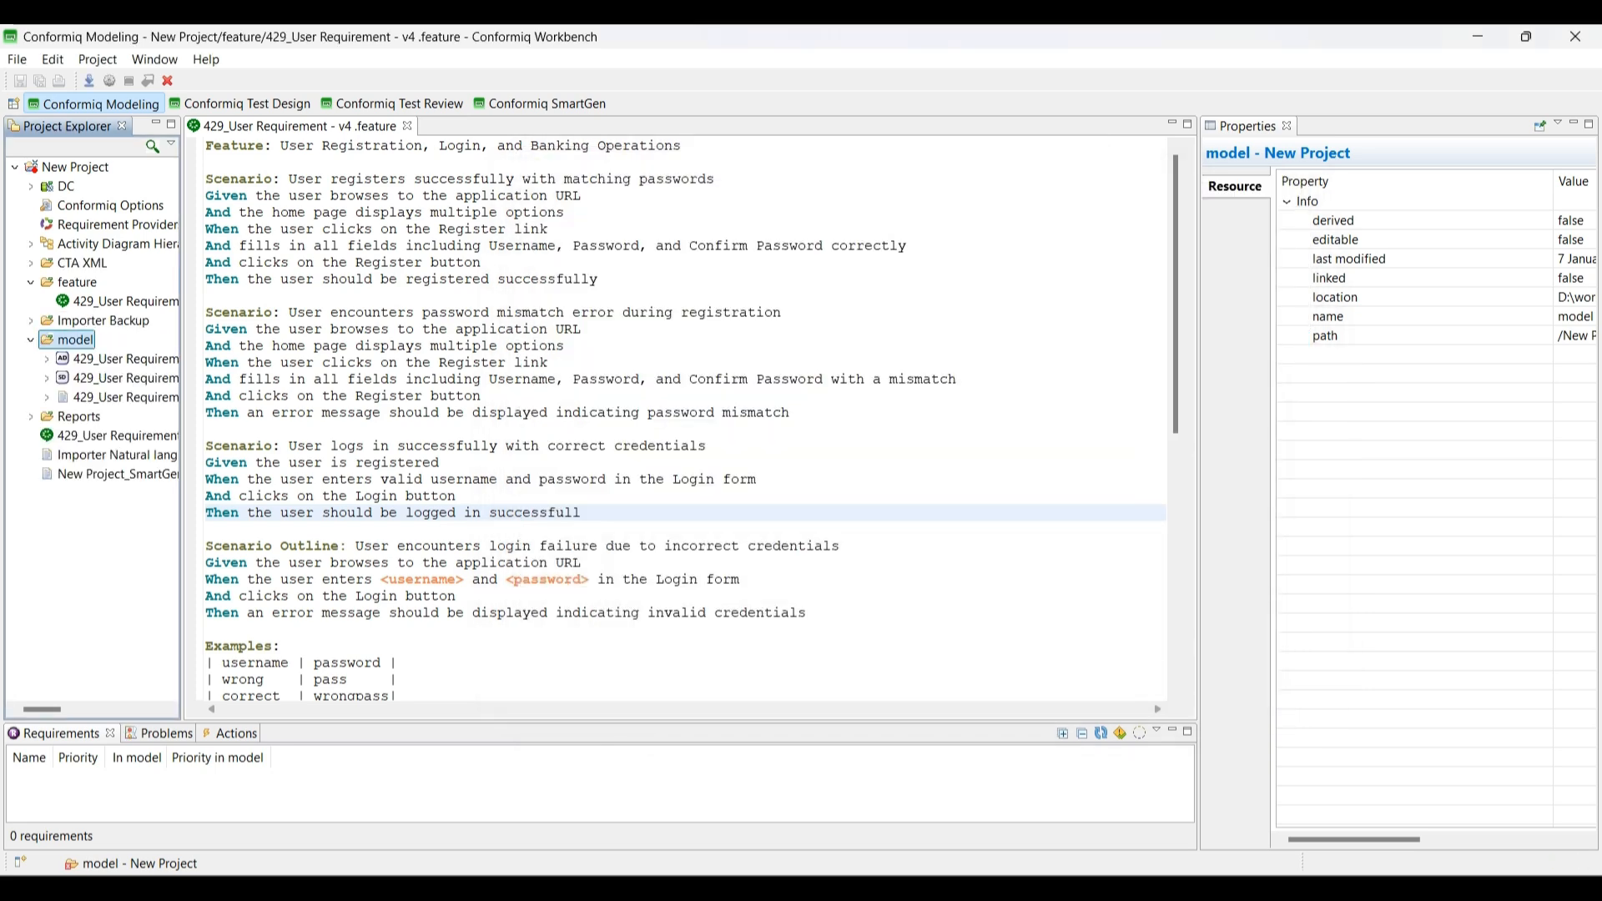
- Open the User Registration Login and Banking Operations activity diagram (.ad) from New Project's model folder
right_click(129, 367)
key(Escape)
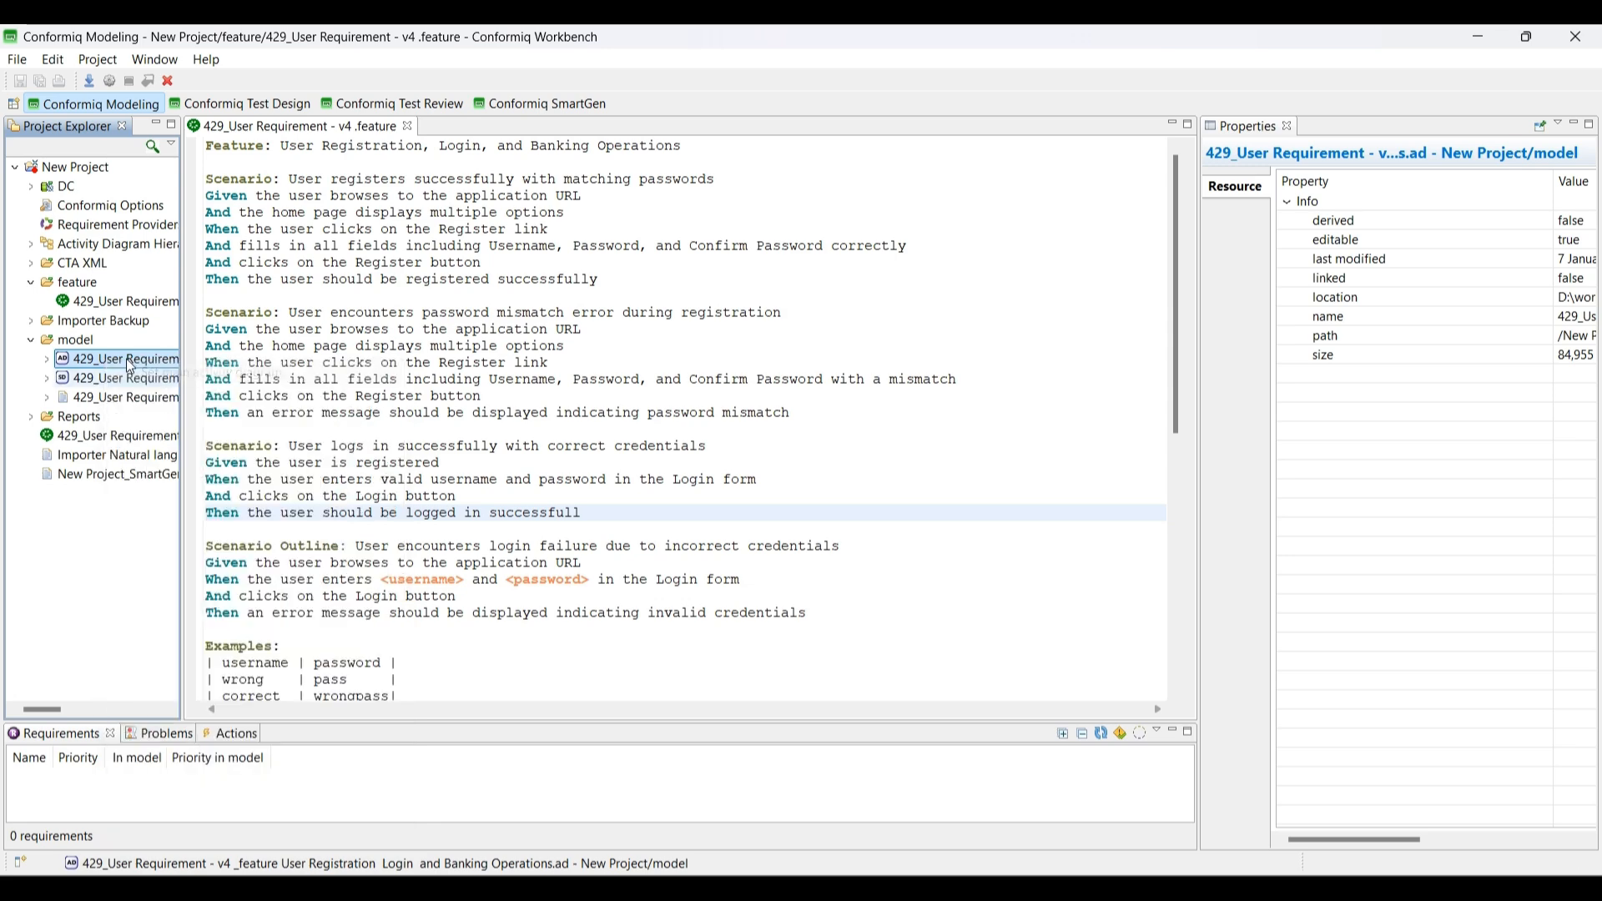
double_click(130, 367)
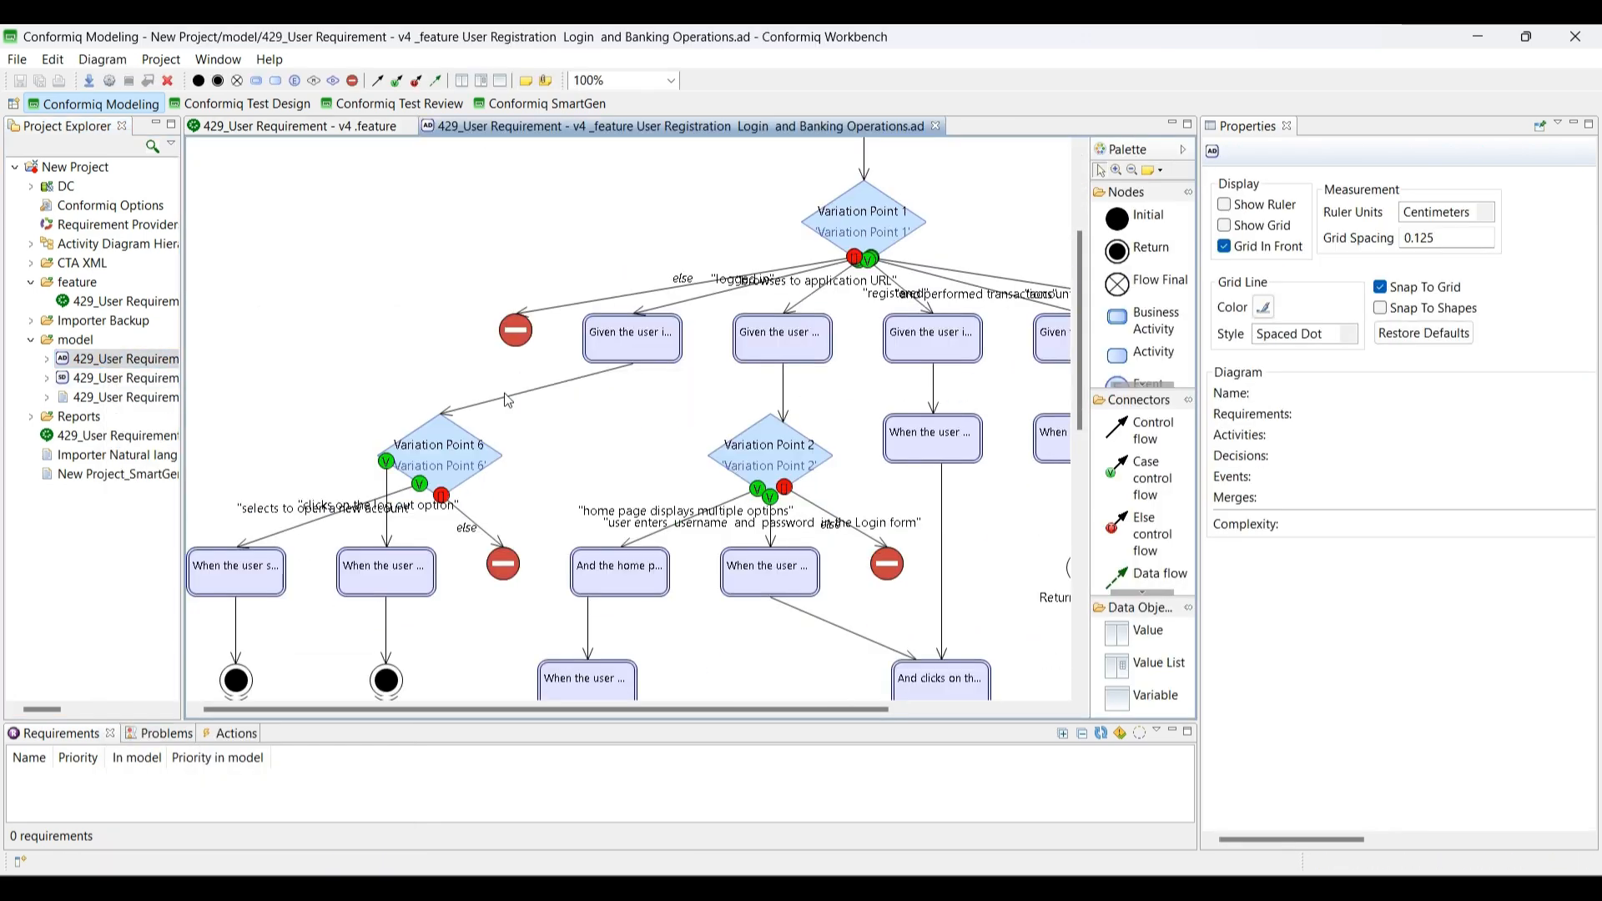
- Examine the business actions of the logged-in, log out, home page, Register link and Register button activities in the diagram
scroll(507, 401, down, 2)
click(652, 279)
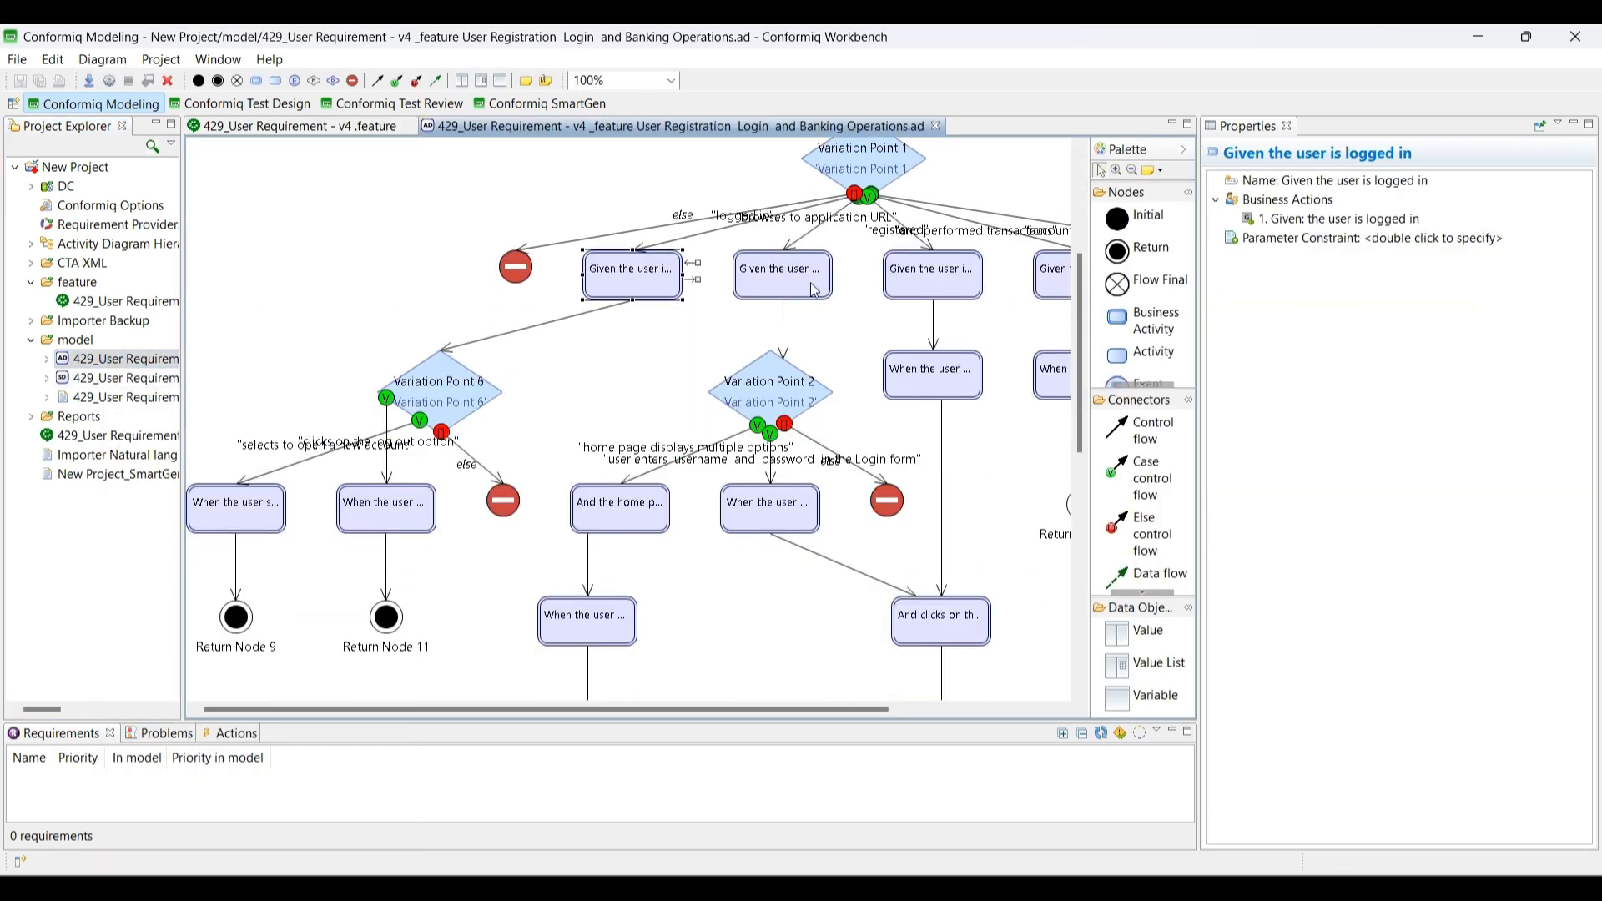
click(402, 509)
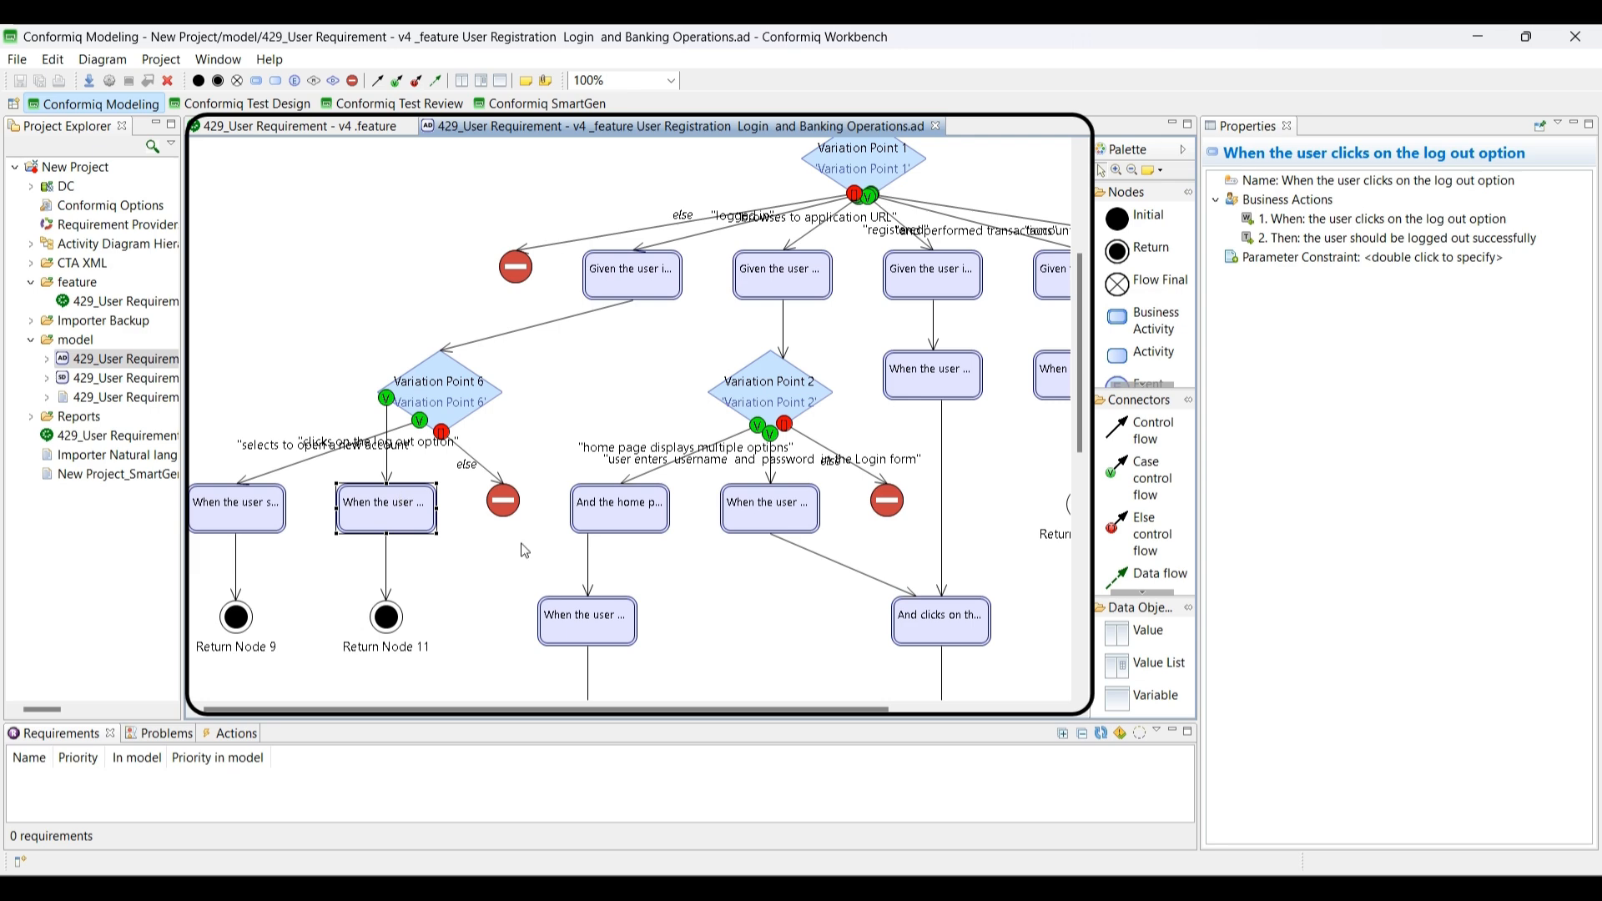
click(627, 504)
click(571, 602)
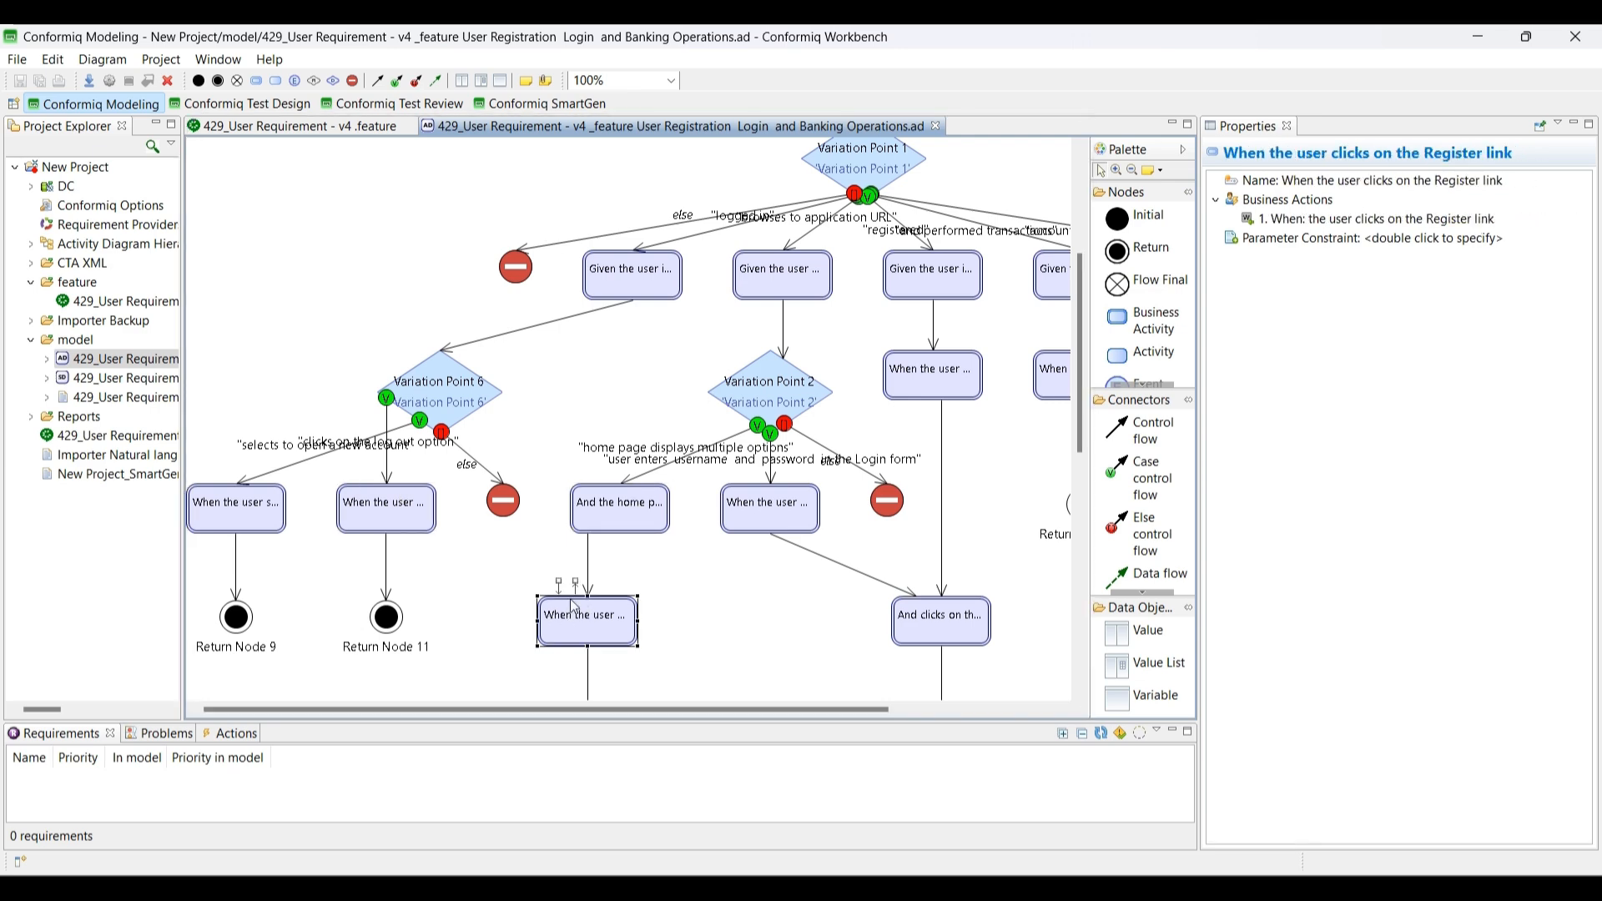
scroll(574, 607, down, 10)
click(632, 396)
scroll(632, 397, up, 6)
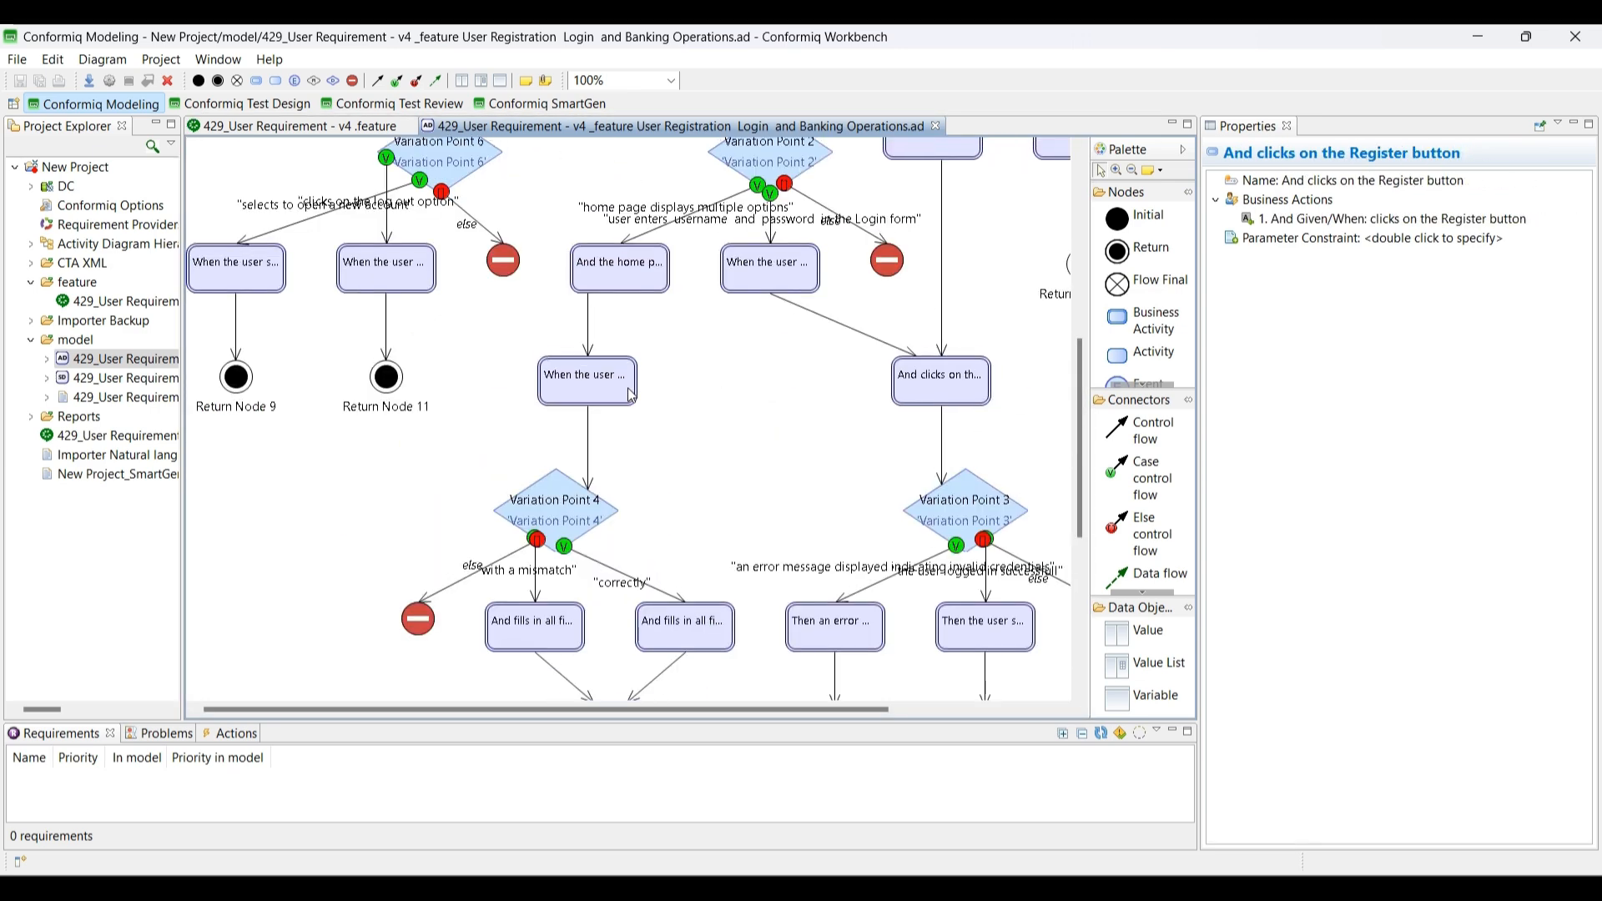
- Examine the business actions of the new account and login branches, including the activity for the successful login outcome
click(393, 273)
click(253, 283)
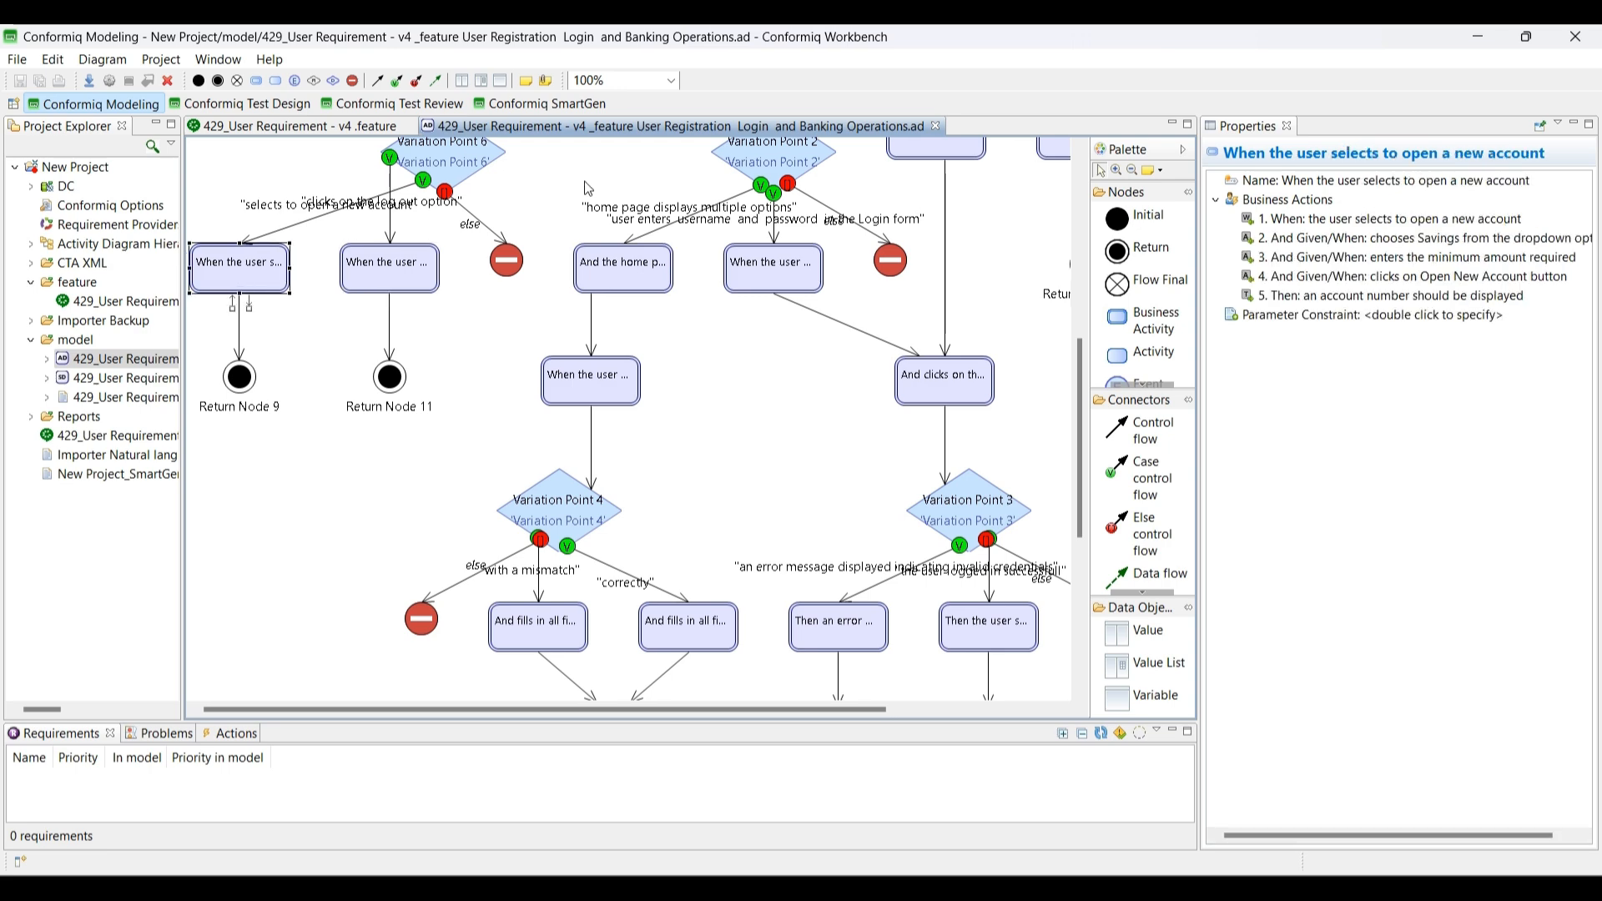
click(596, 377)
scroll(595, 378, down, 5)
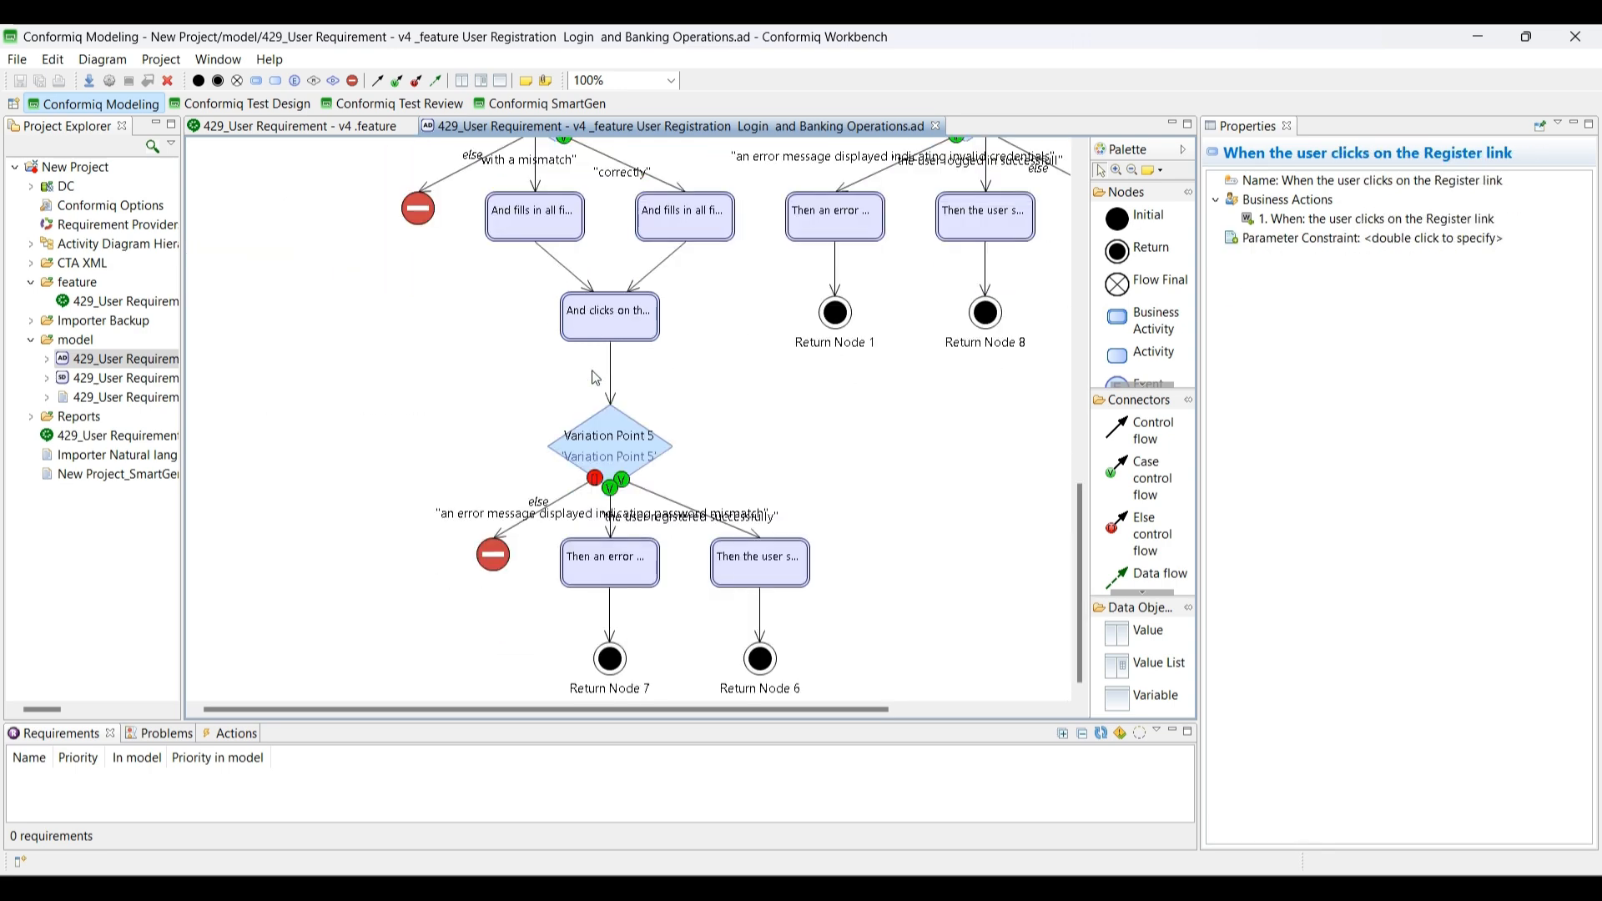
click(965, 219)
scroll(964, 224, up, 5)
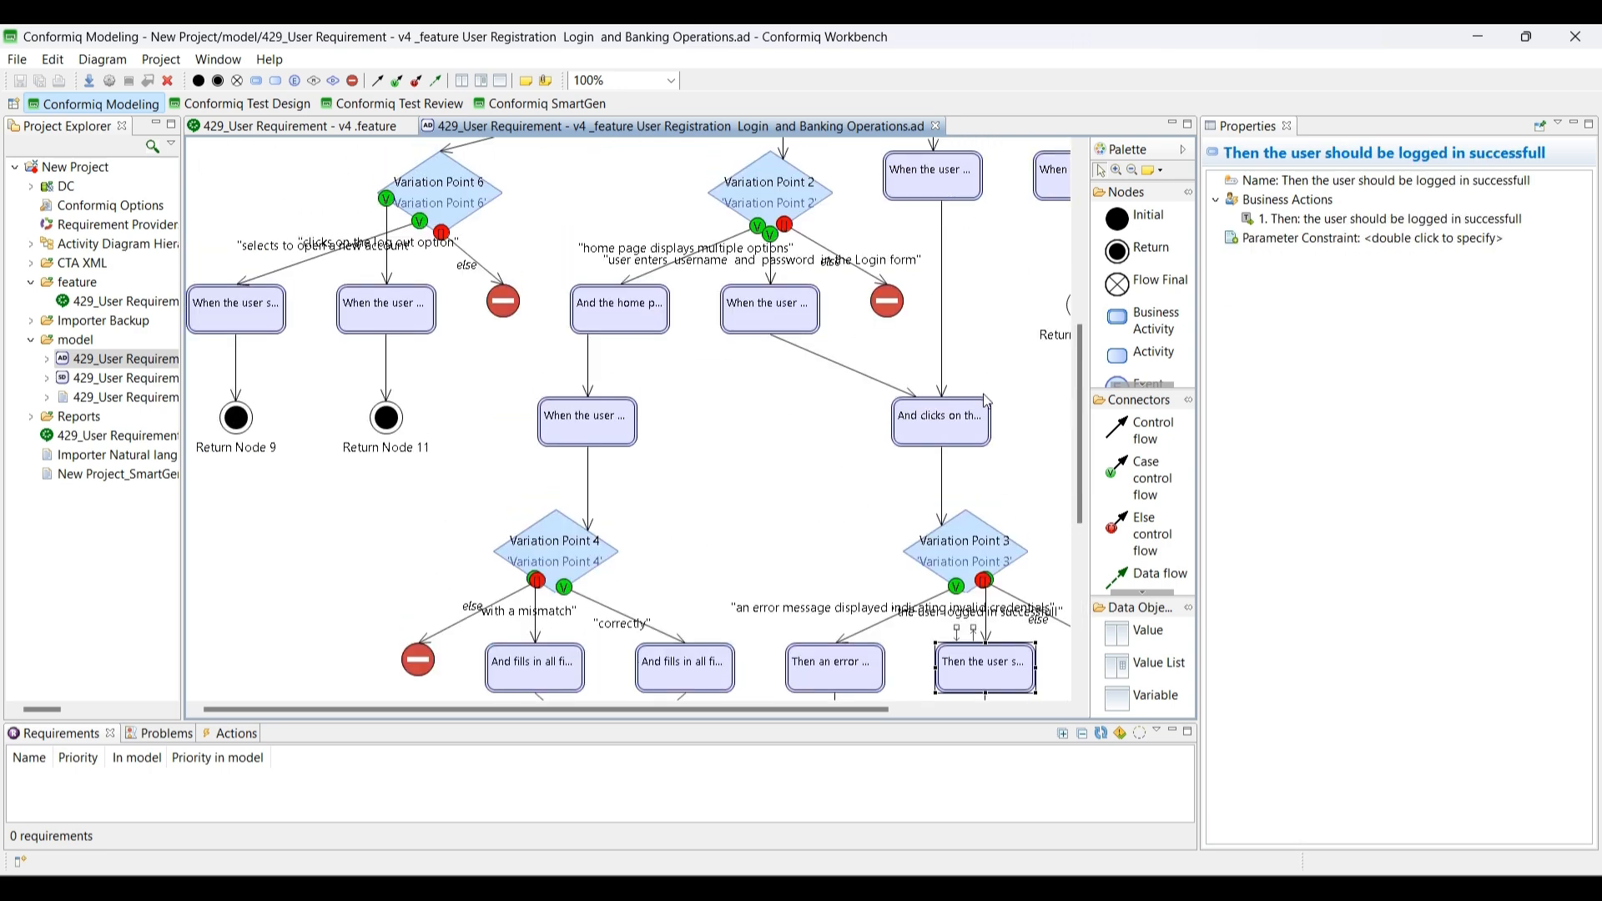
click(953, 412)
click(948, 175)
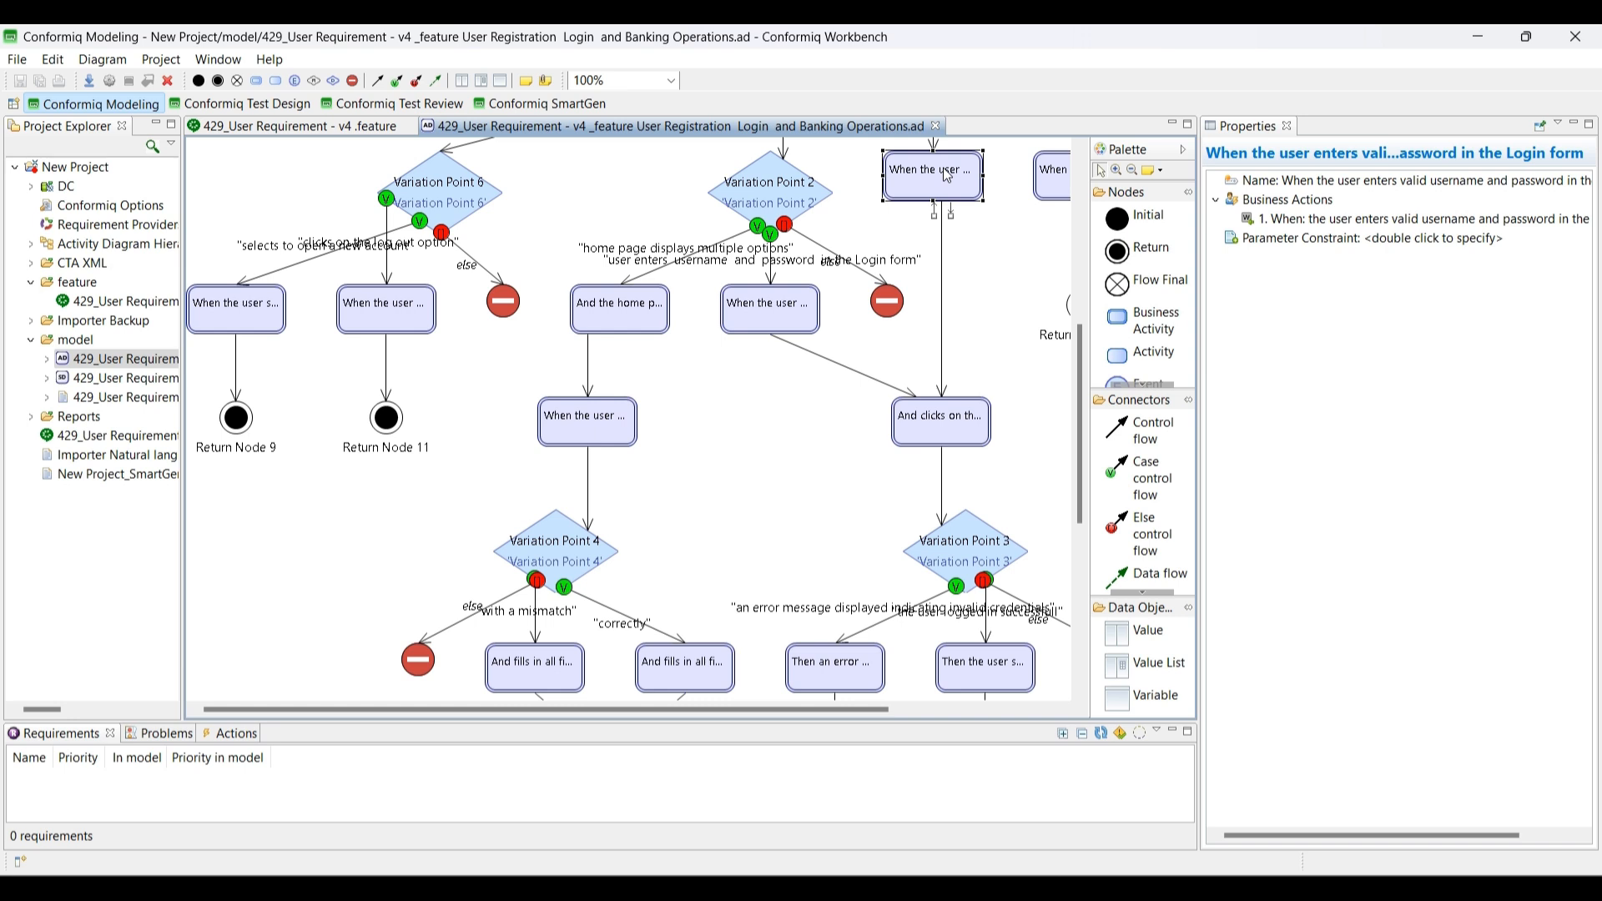
click(745, 309)
scroll(747, 309, up, 4)
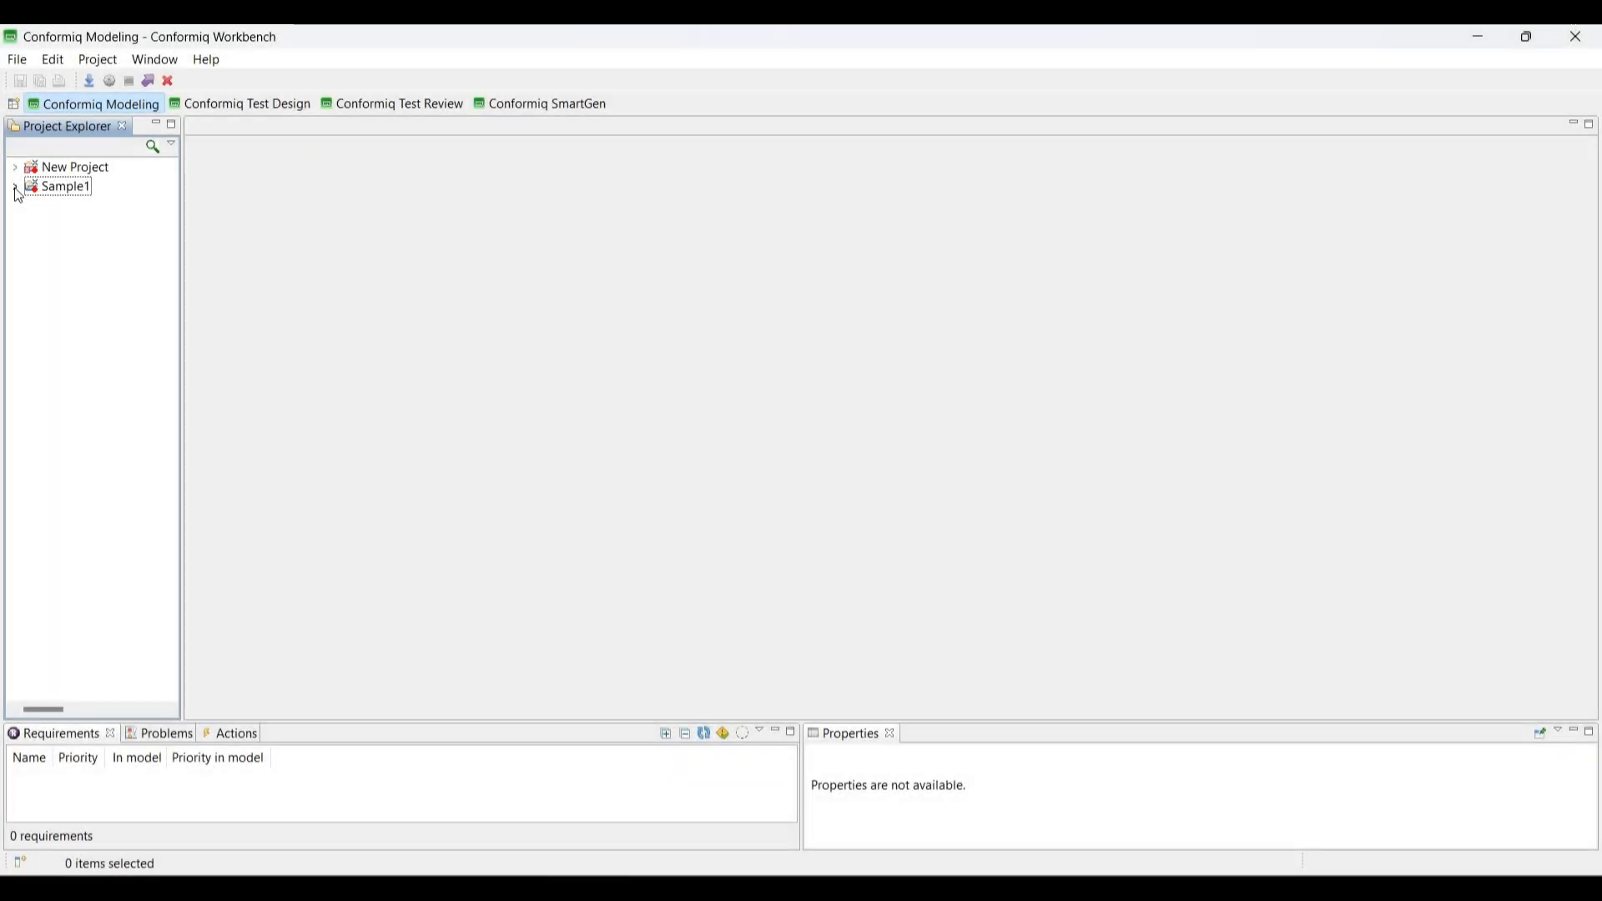
- Expand the Sample1 project and open ScannedSD.sd from its model folder to view the scanned screens
click(16, 189)
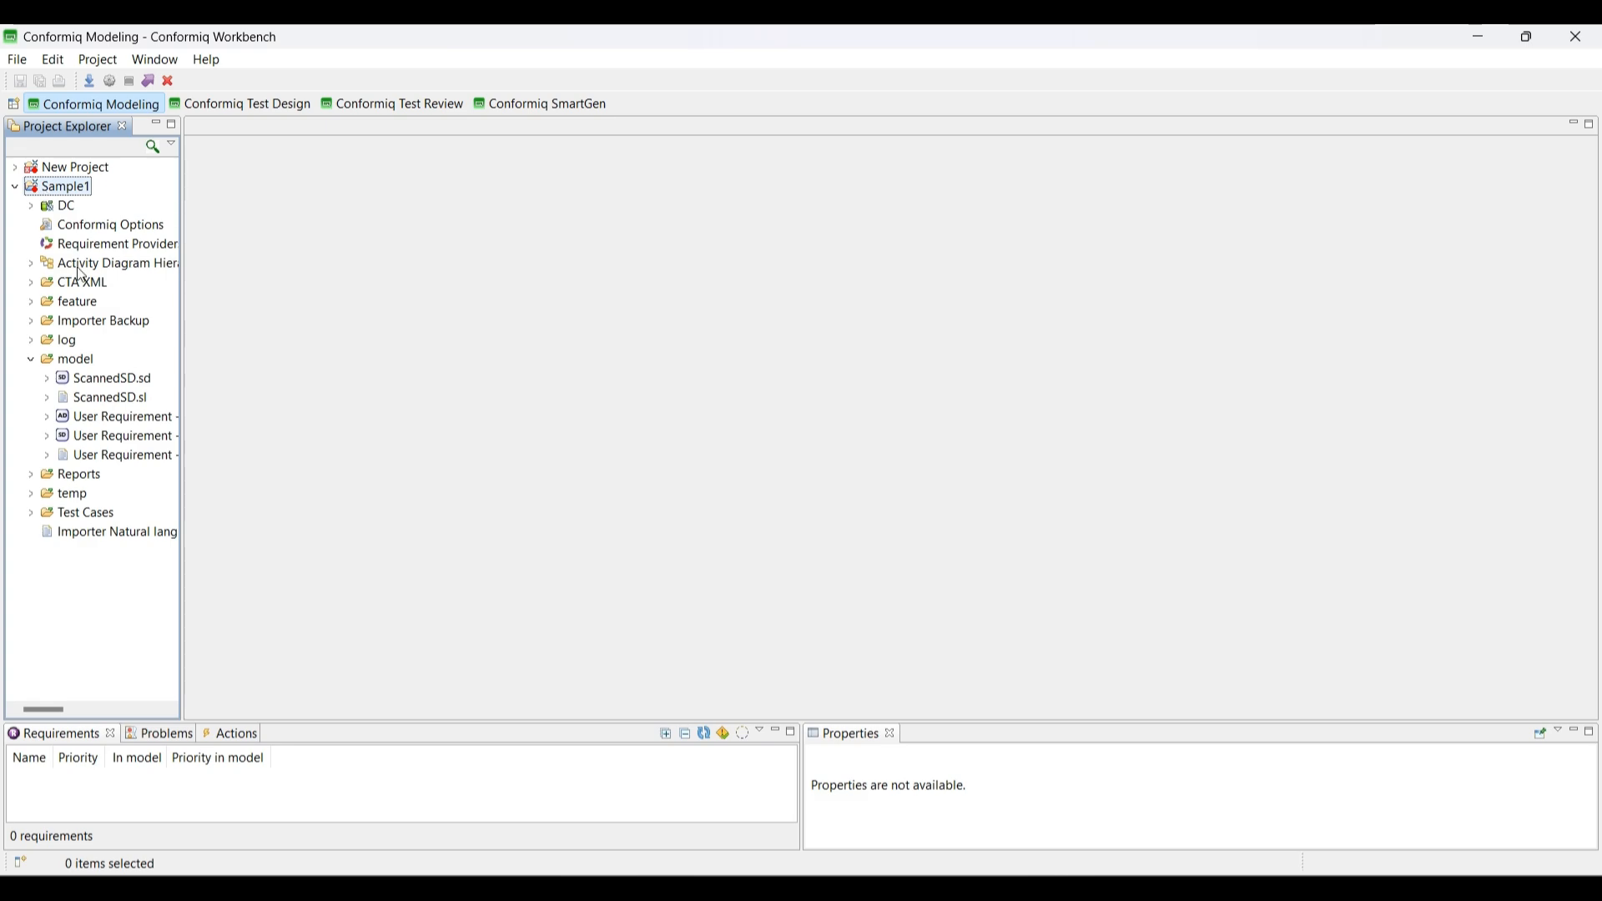
click(110, 401)
double_click(100, 380)
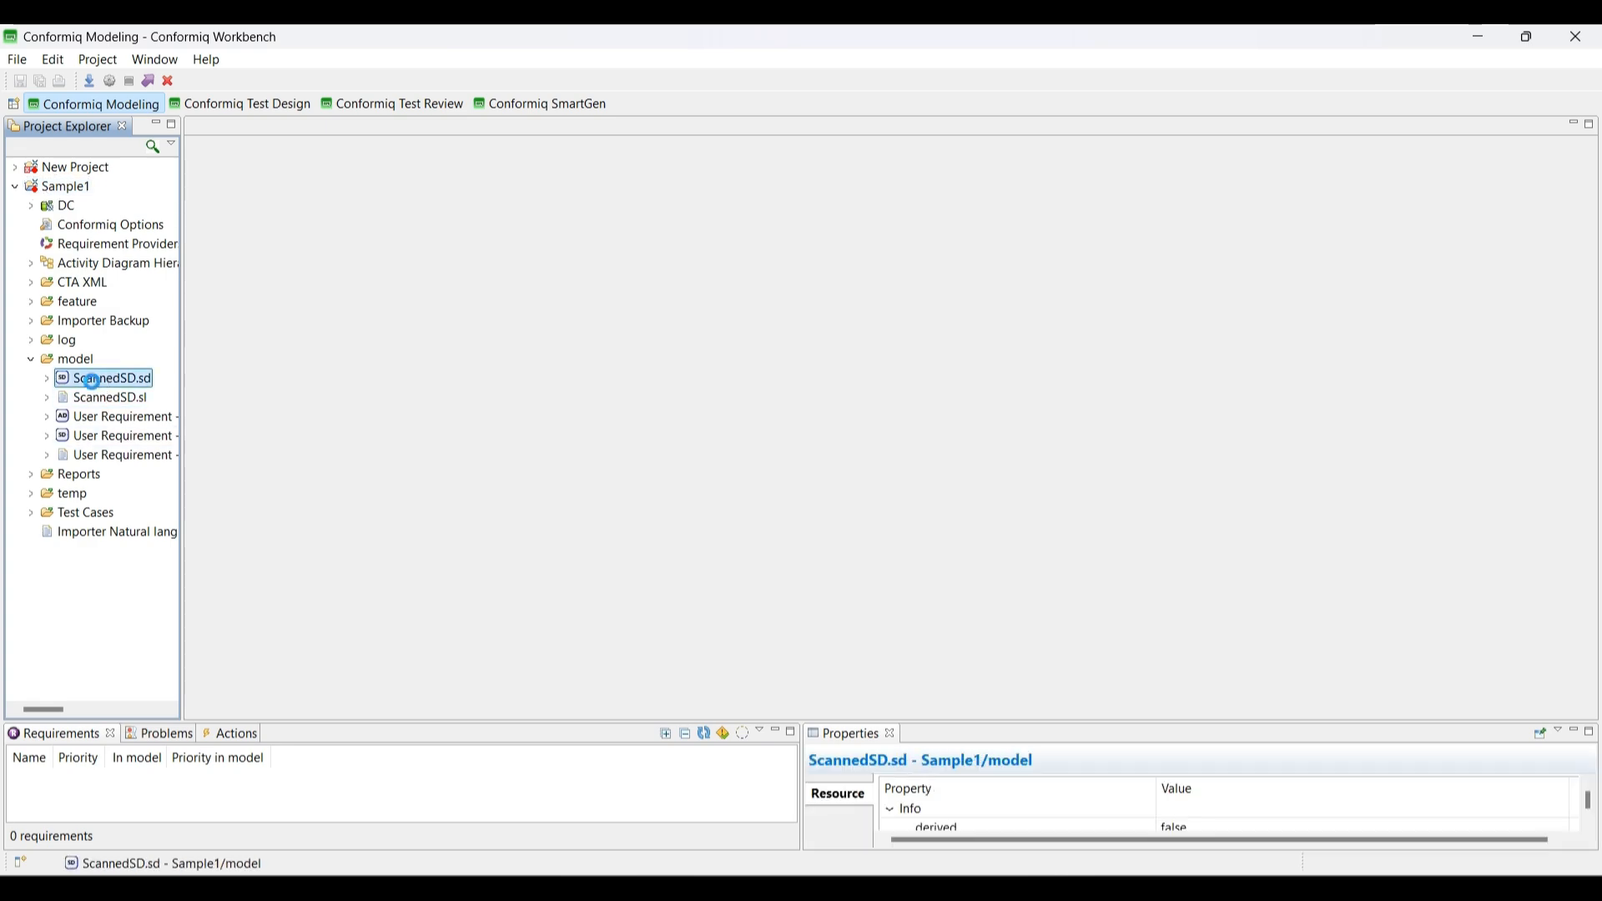
scroll(803, 459, down, 5)
scroll(806, 488, up, 5)
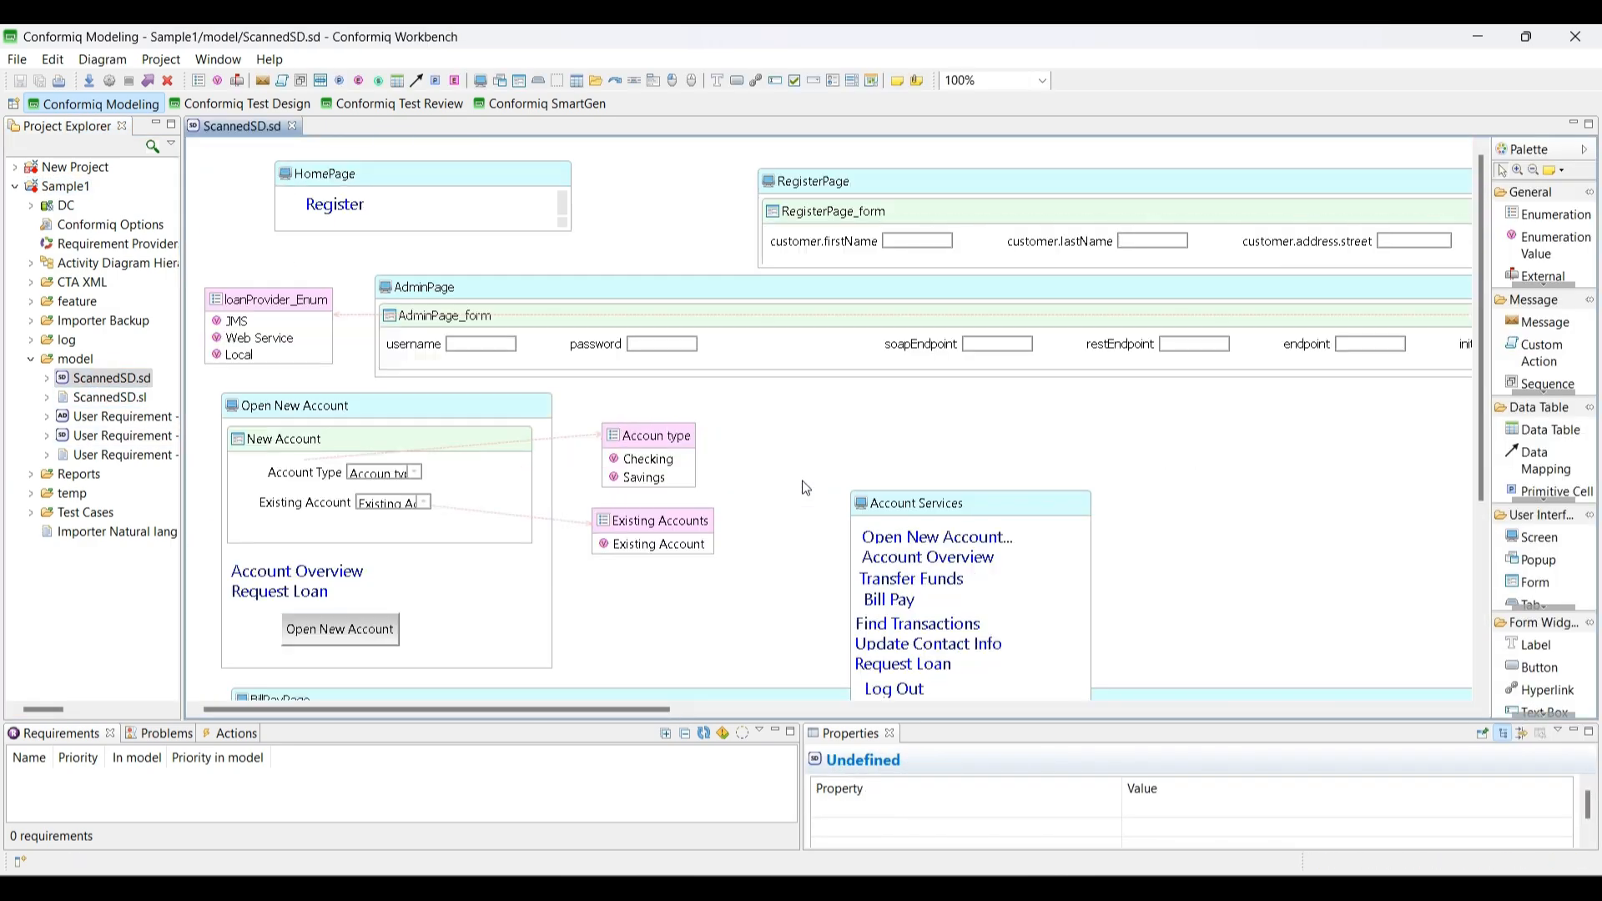
- Open the annotations of the customer.firstName text box on RegisterPage and copy its xpath value
click(851, 244)
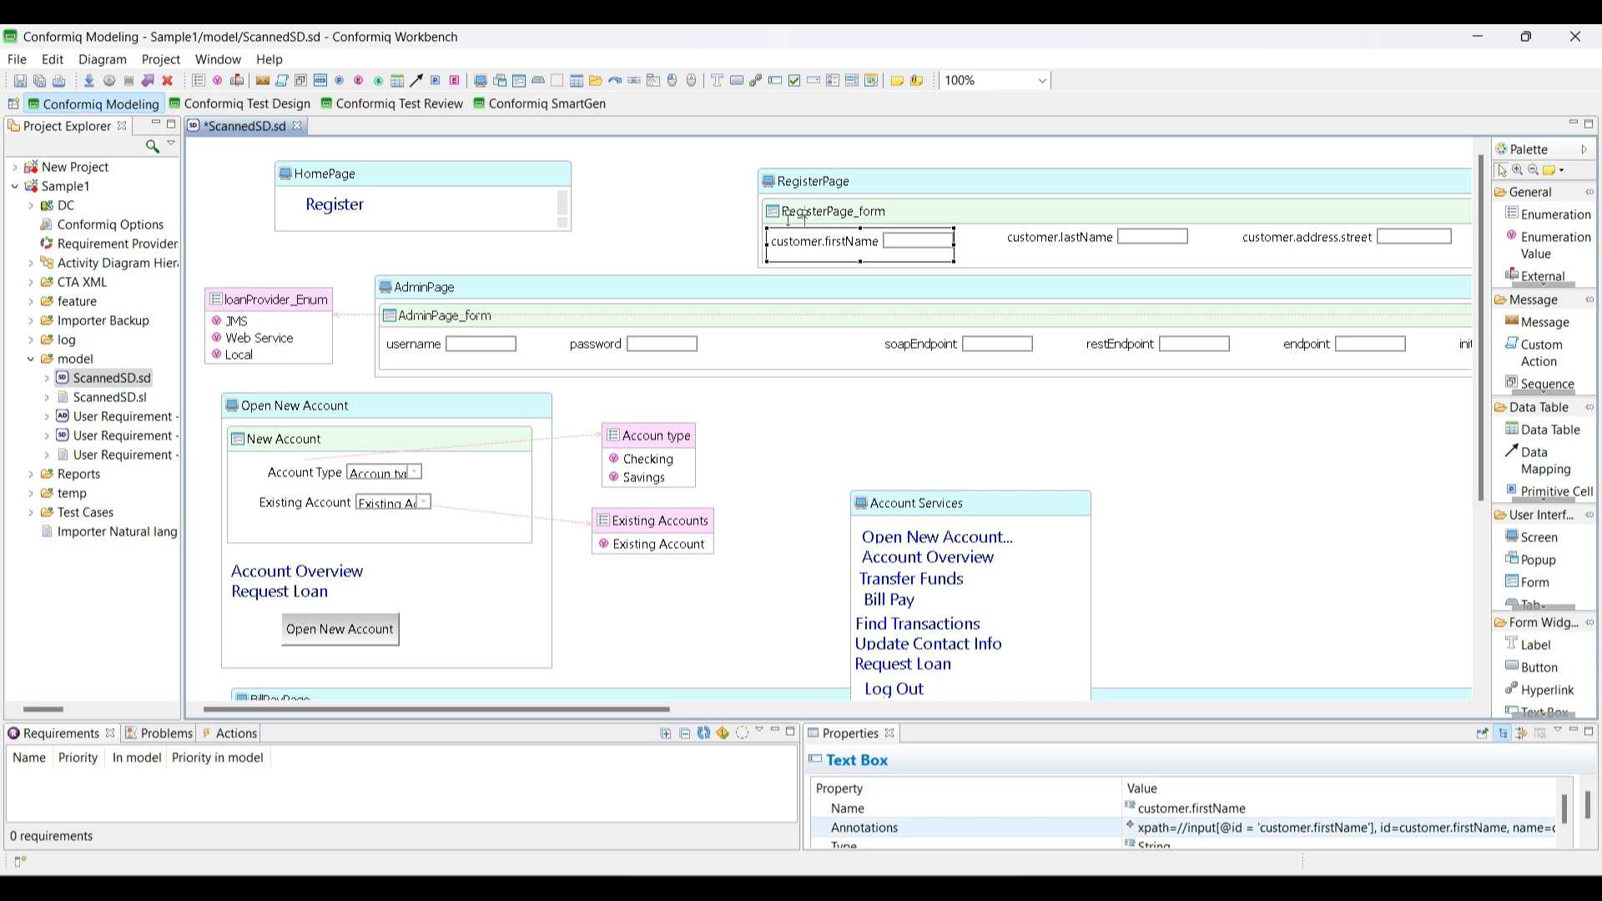
click(1495, 820)
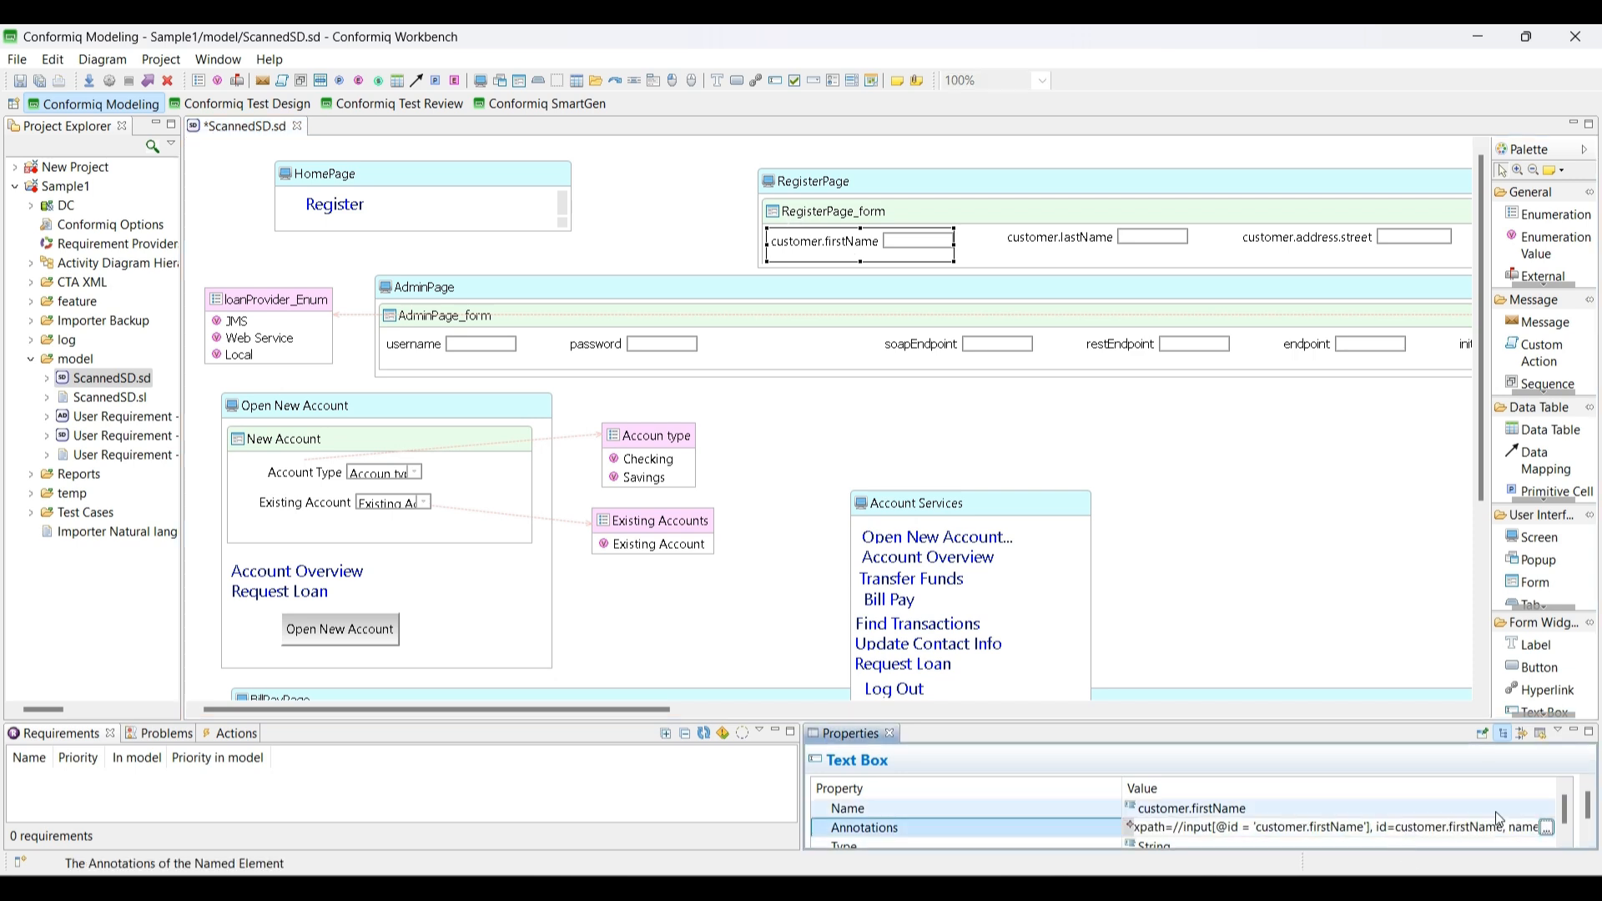
click(1546, 828)
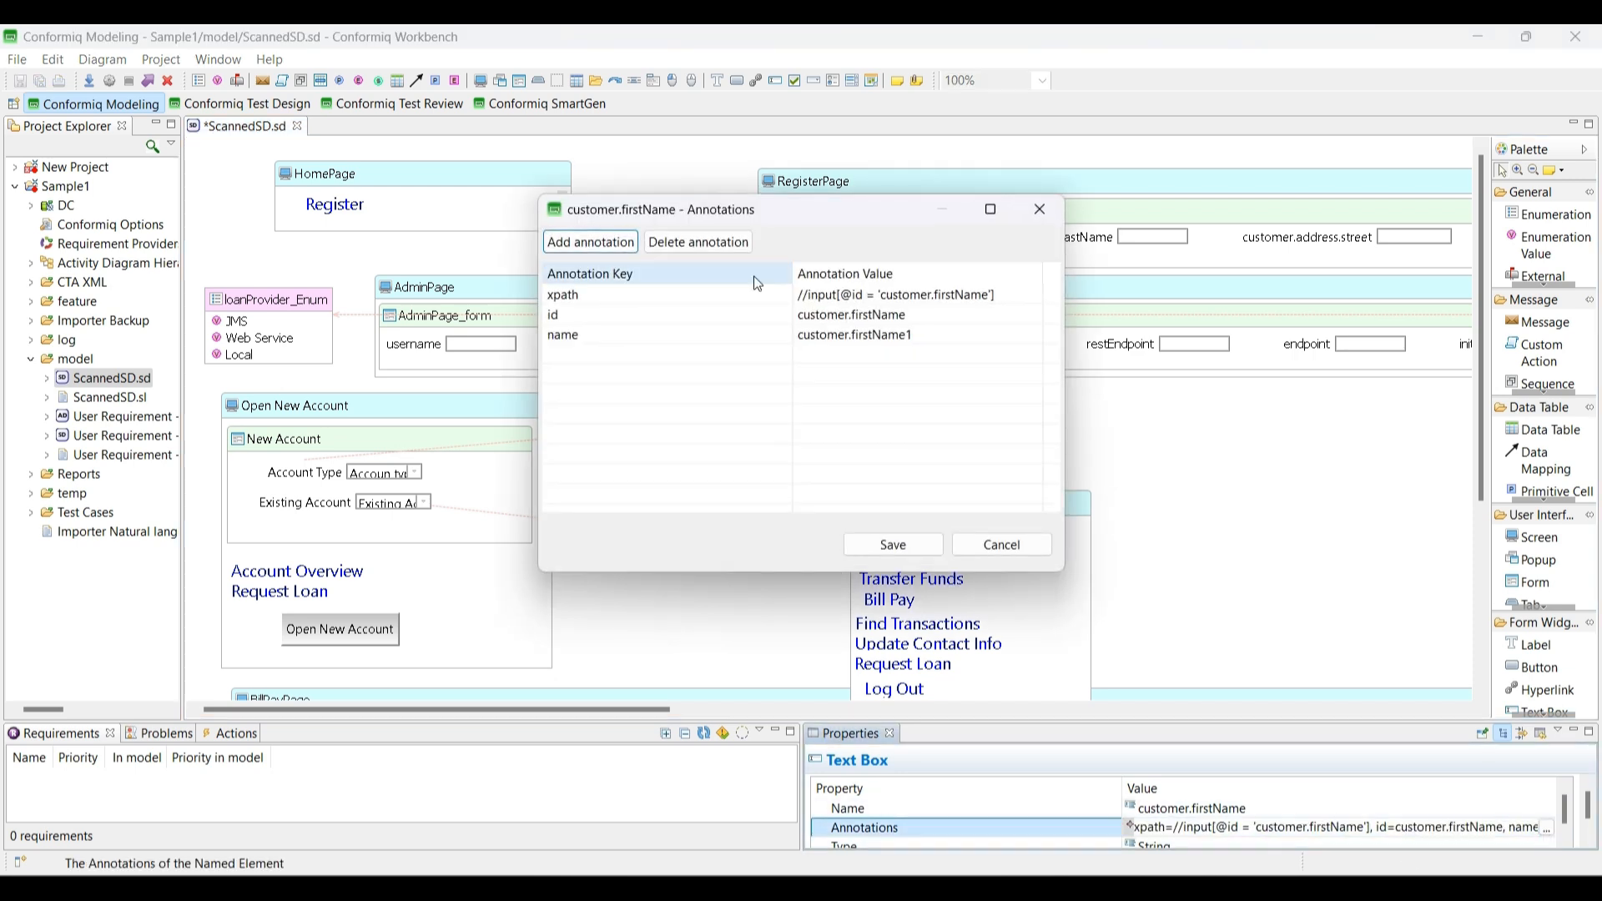
click(860, 295)
key(ctrl+c)
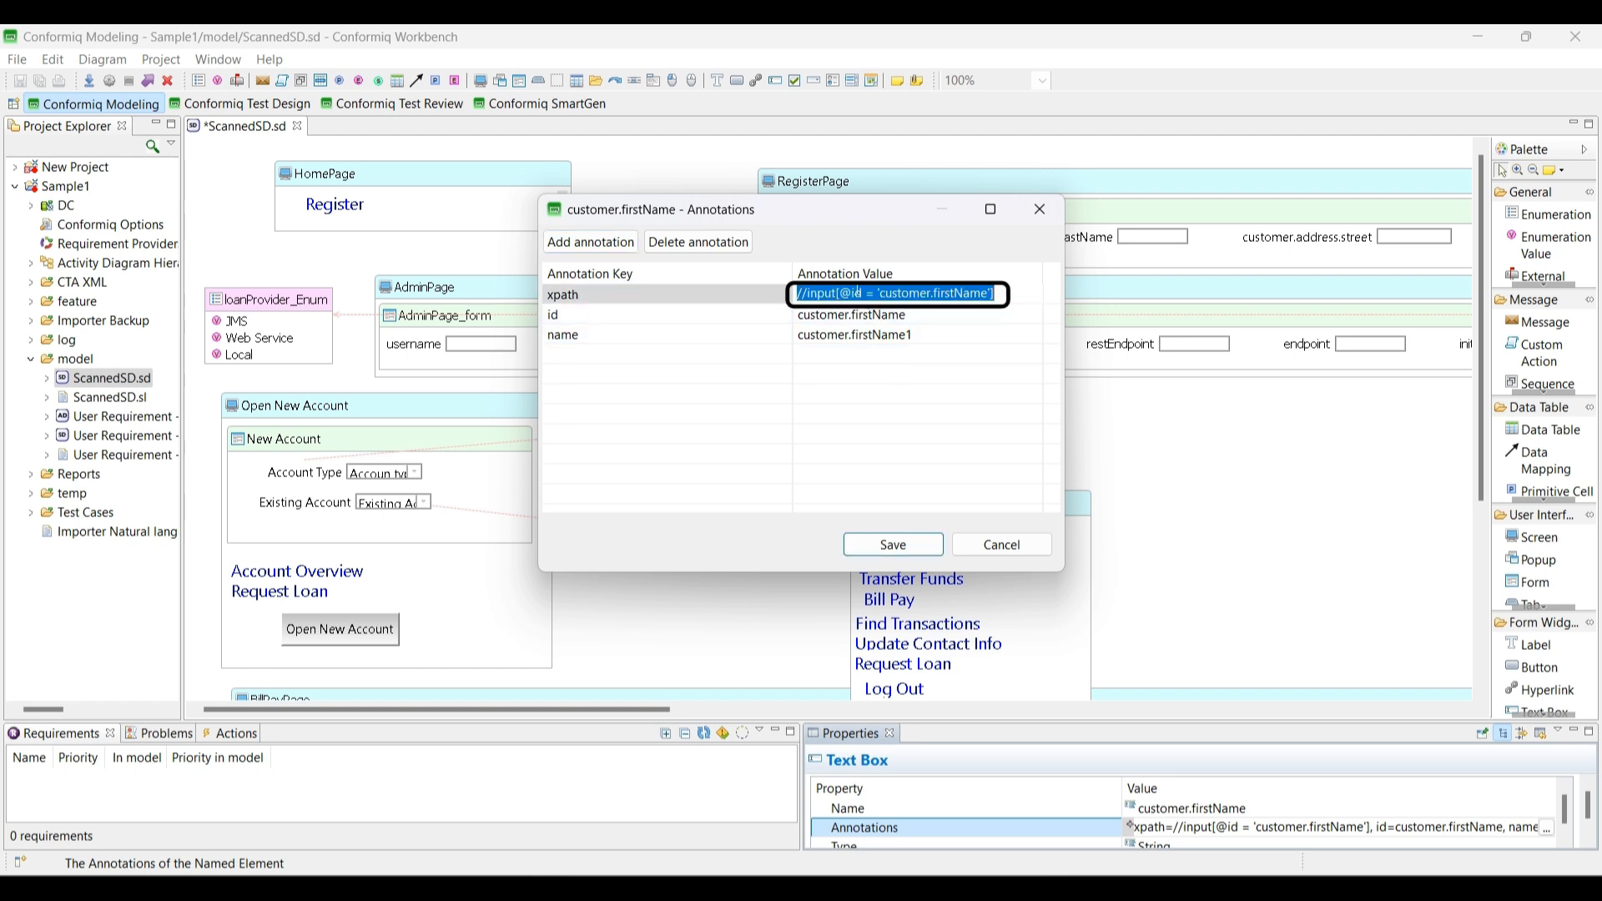
- Switch to Notepad++ and paste the copied xpath on line 3 of the new 74 file, followed by "- default"
key(alt+Tab)
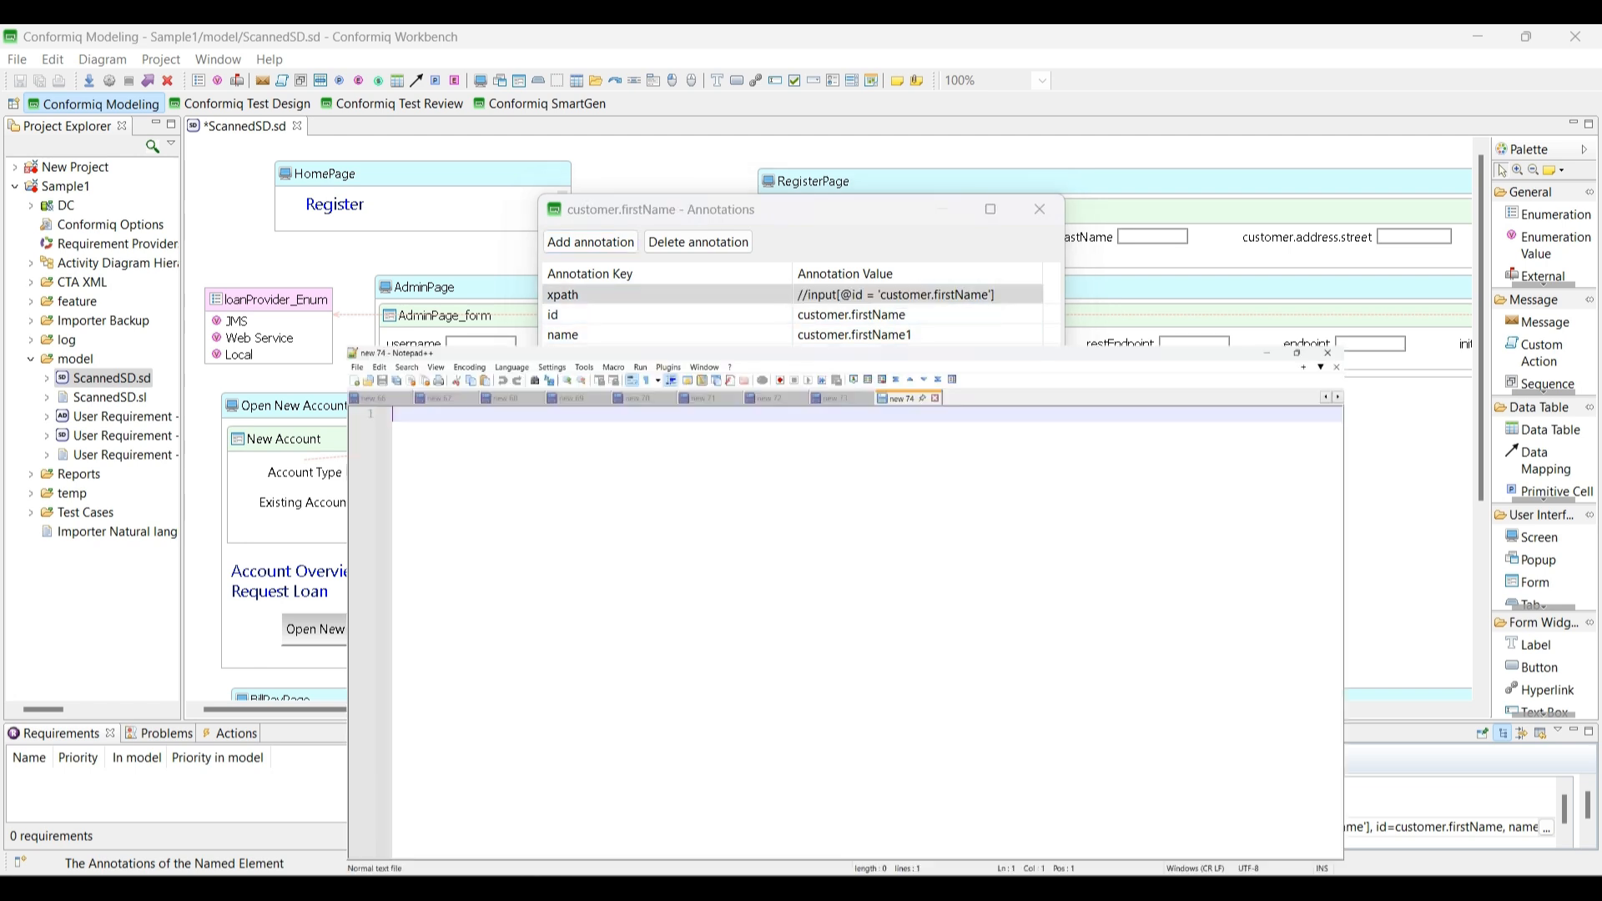
key(Return)
key(Return)
key(ctrl+v)
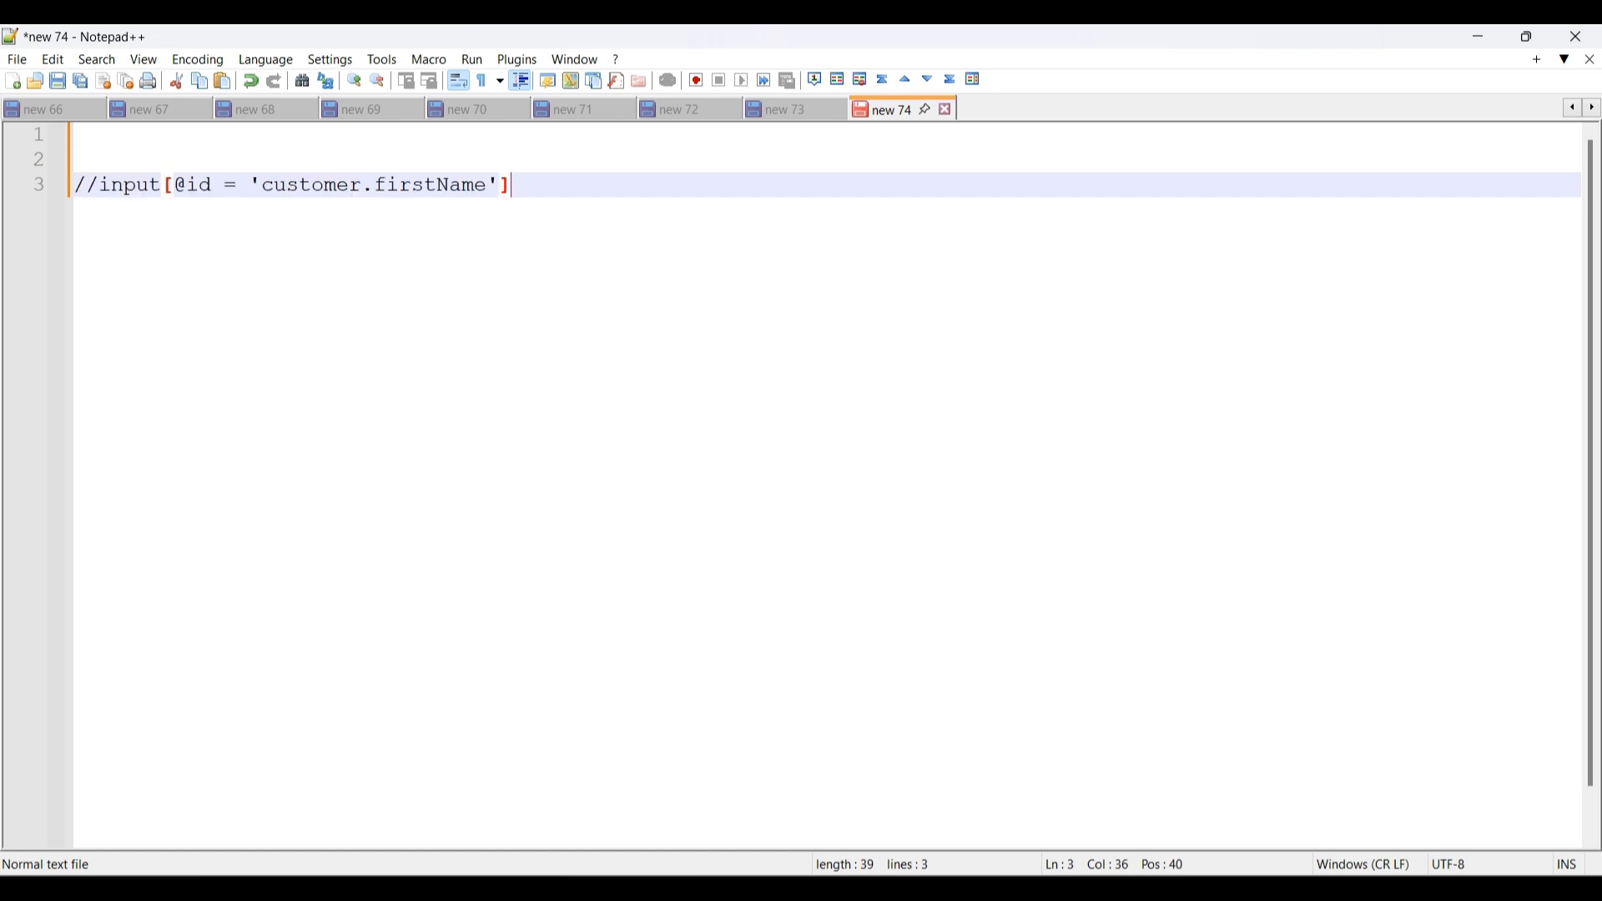
text(- default)
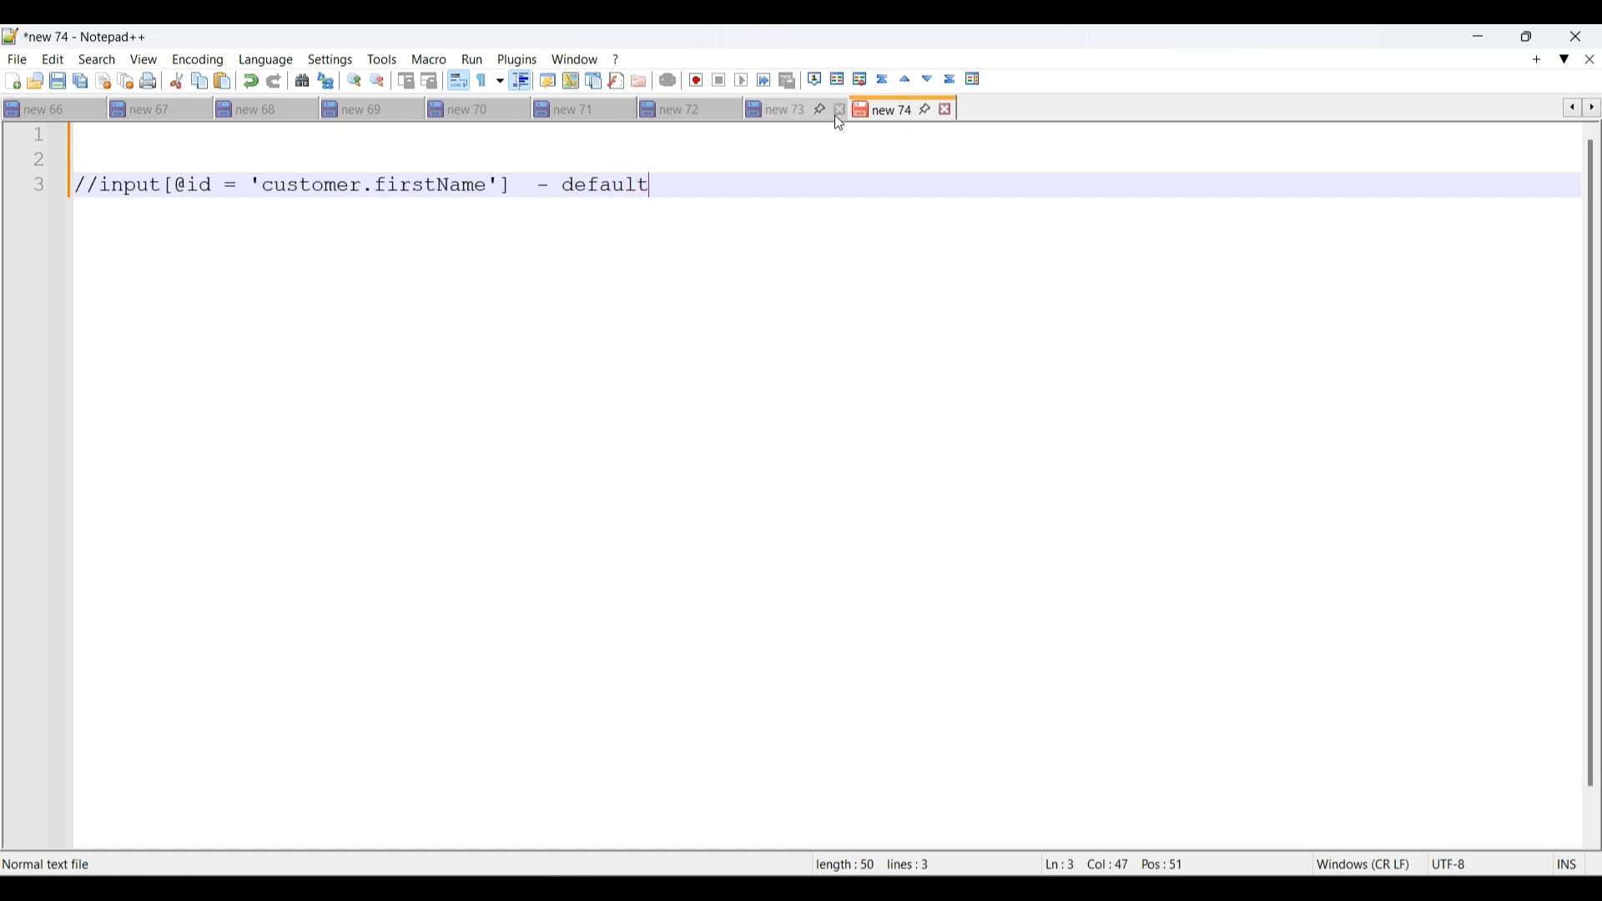
click(783, 109)
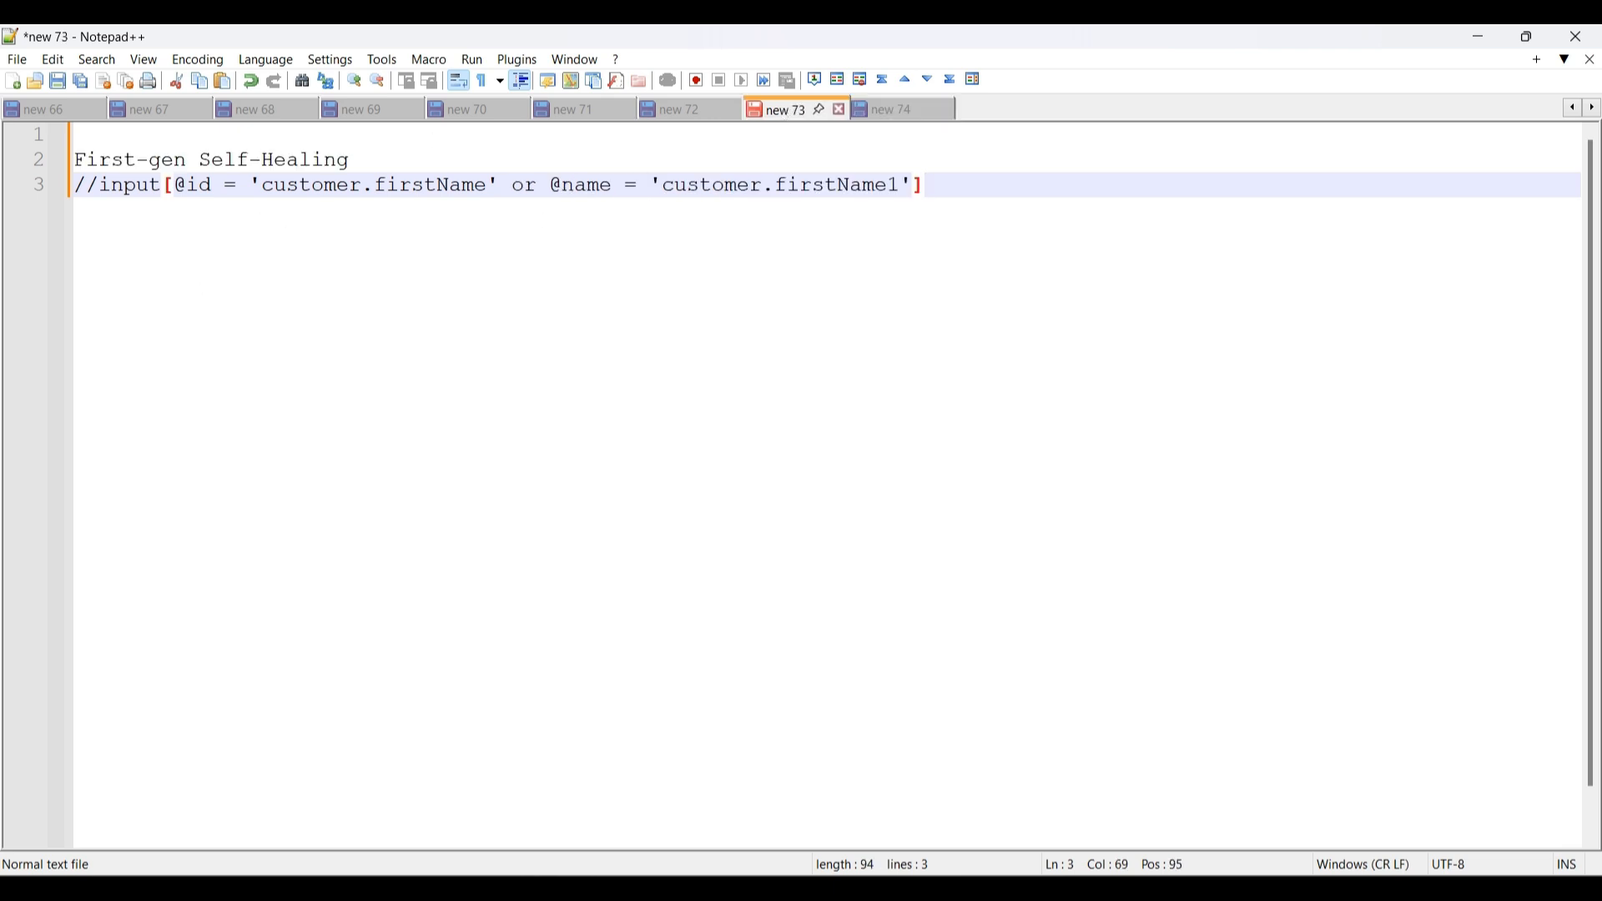
drag(352, 160, 99, 160)
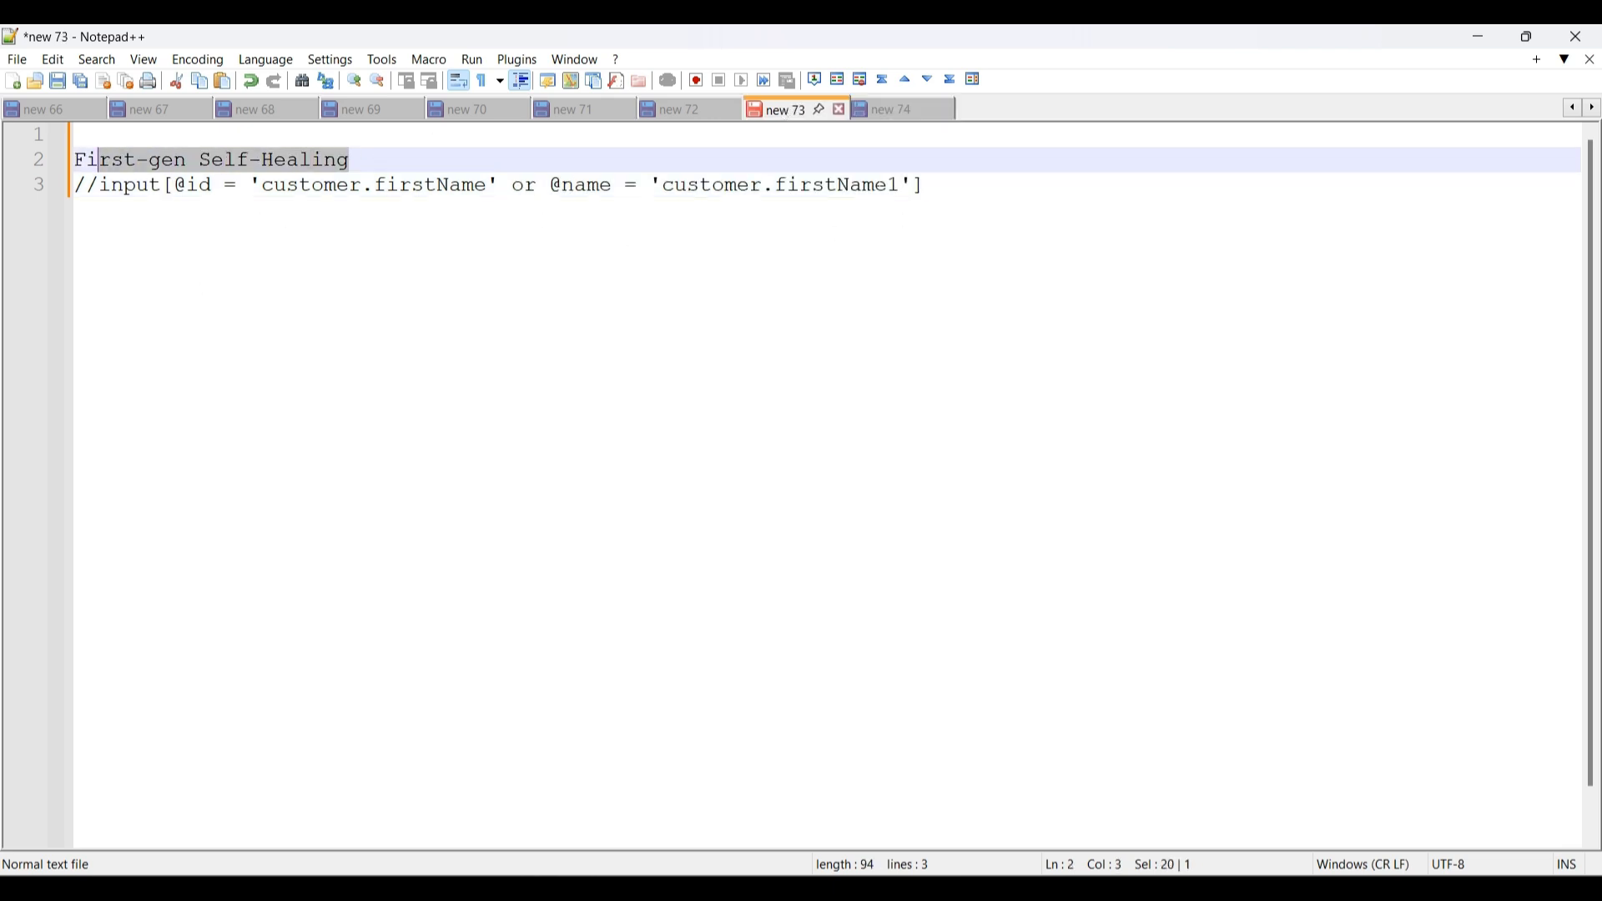
drag(927, 185, 199, 186)
click(469, 329)
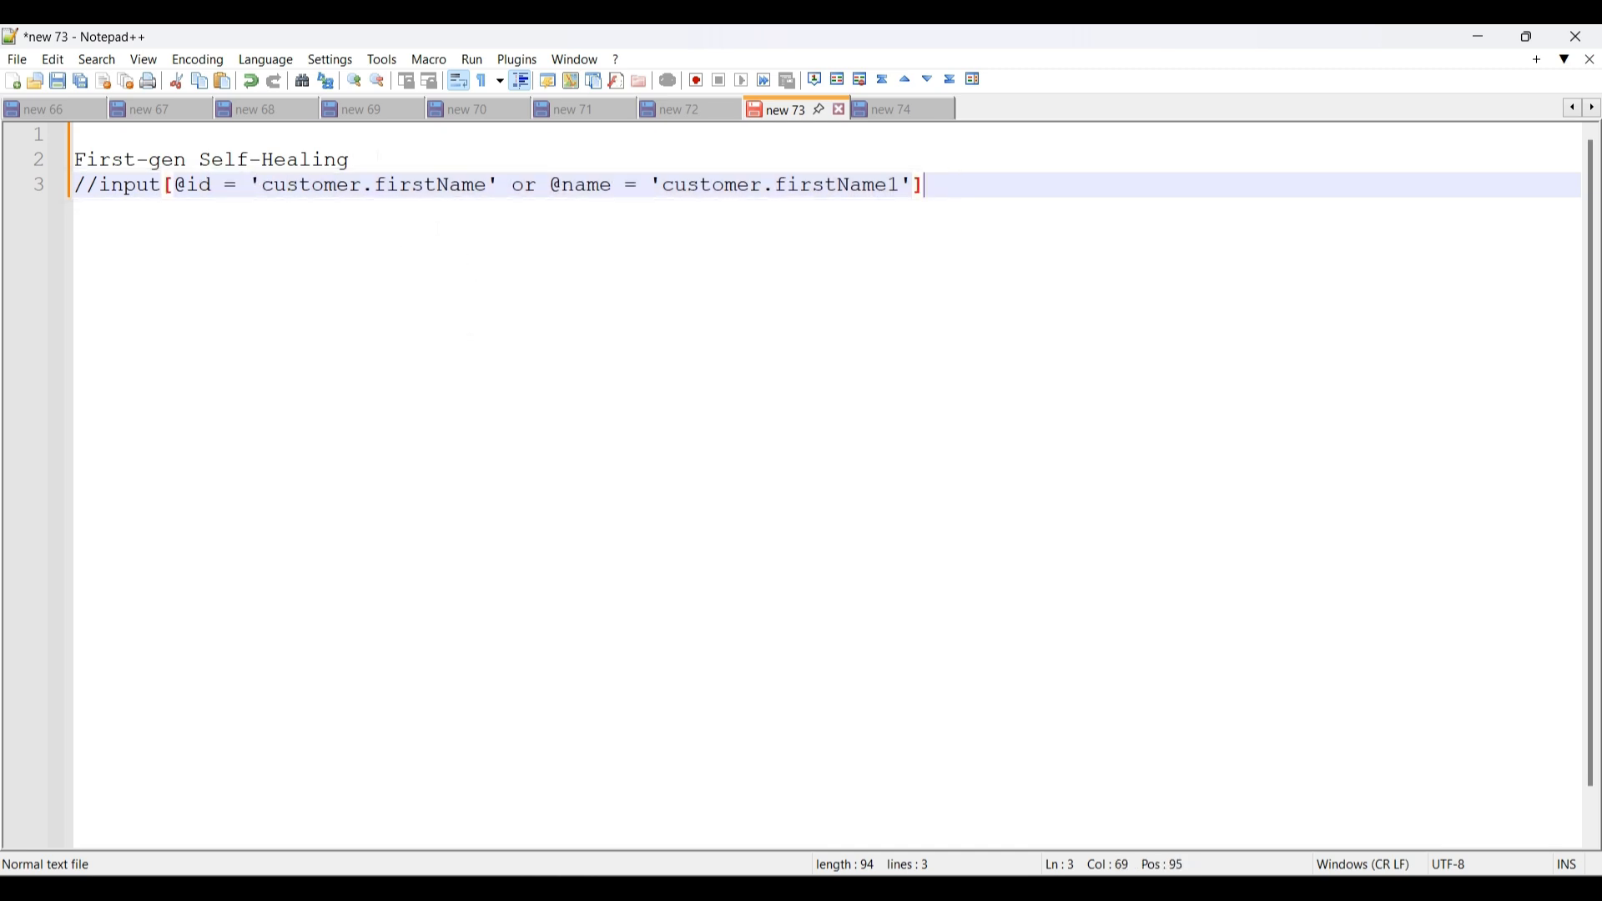
drag(172, 186, 324, 185)
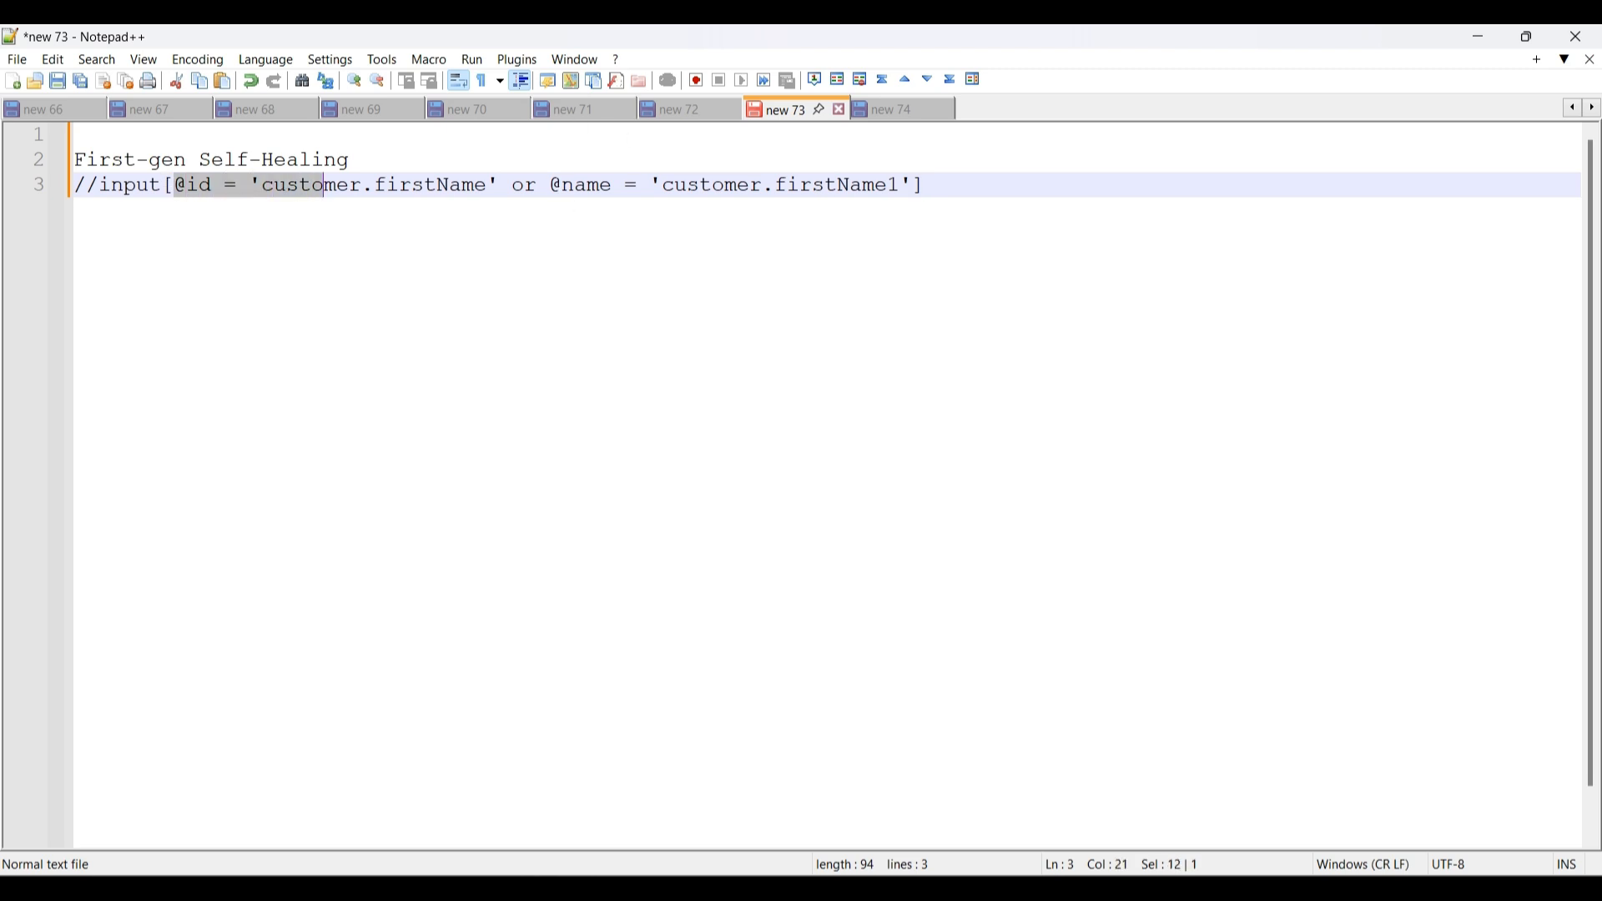
drag(550, 185, 787, 185)
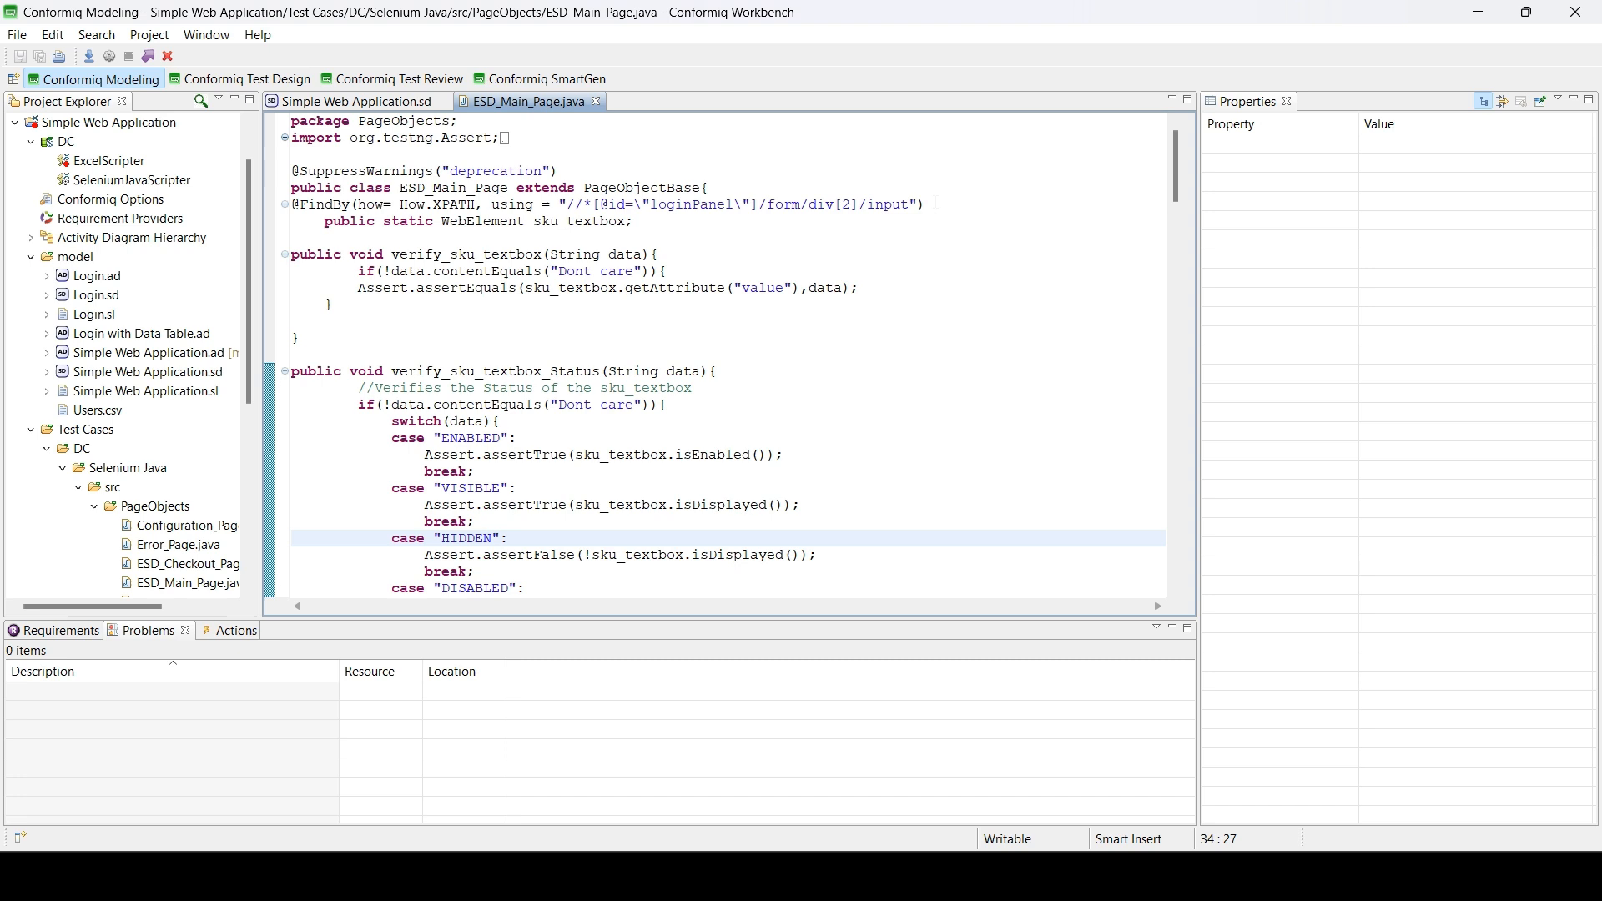
- In Conformiq Workbench, examine the XPath locator of sku_textbox in ESD_Main_Page.java
click(936, 204)
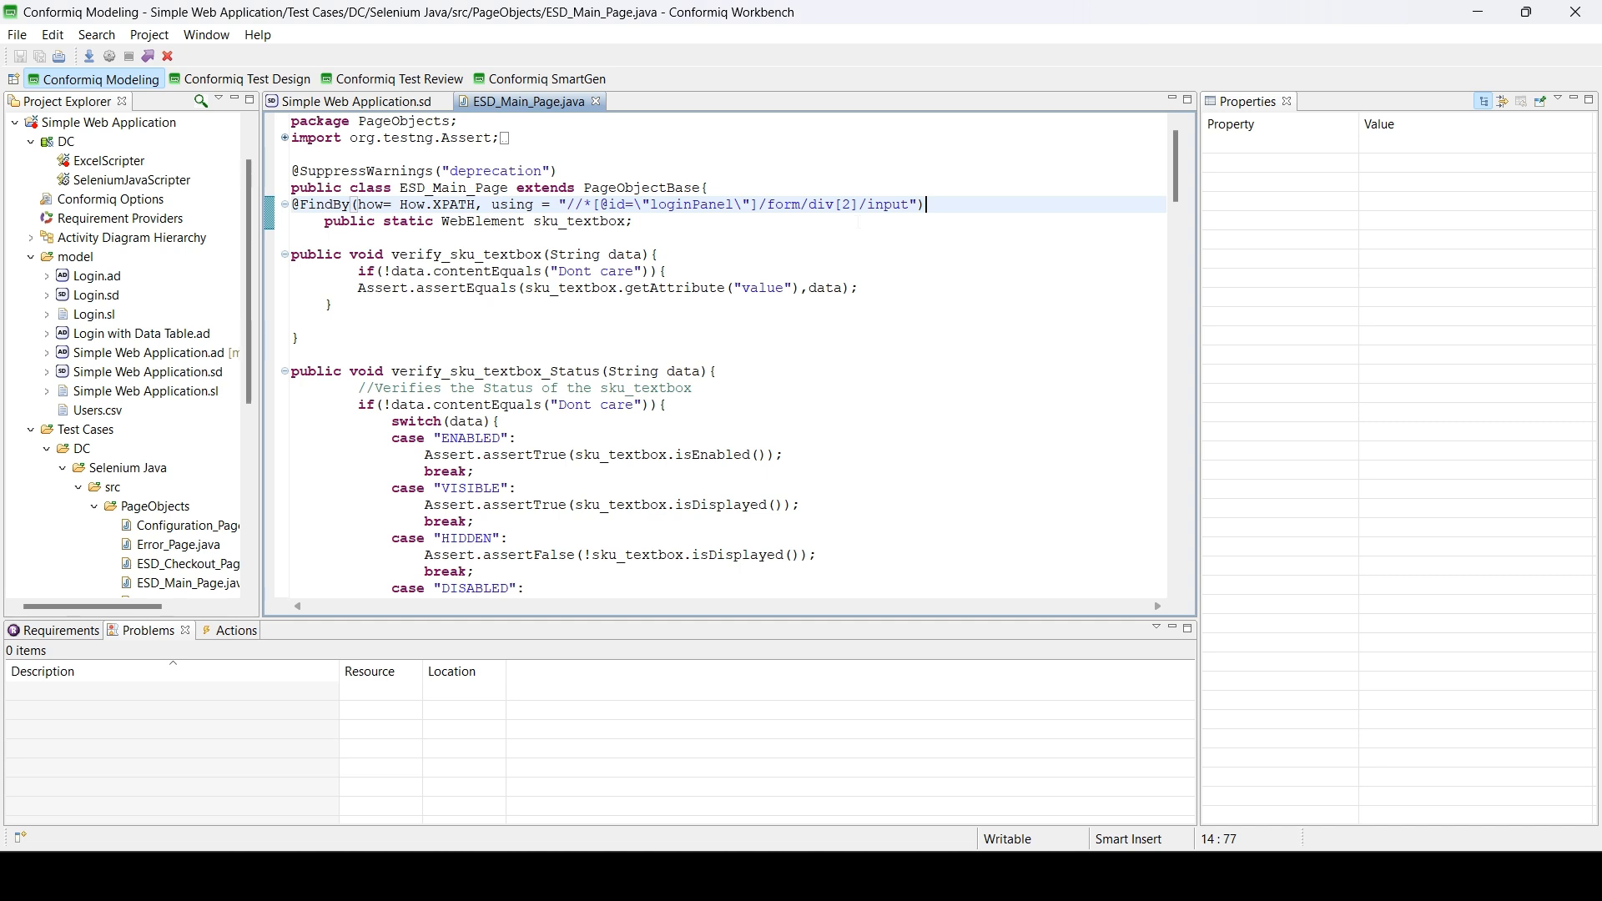
drag(926, 205, 586, 204)
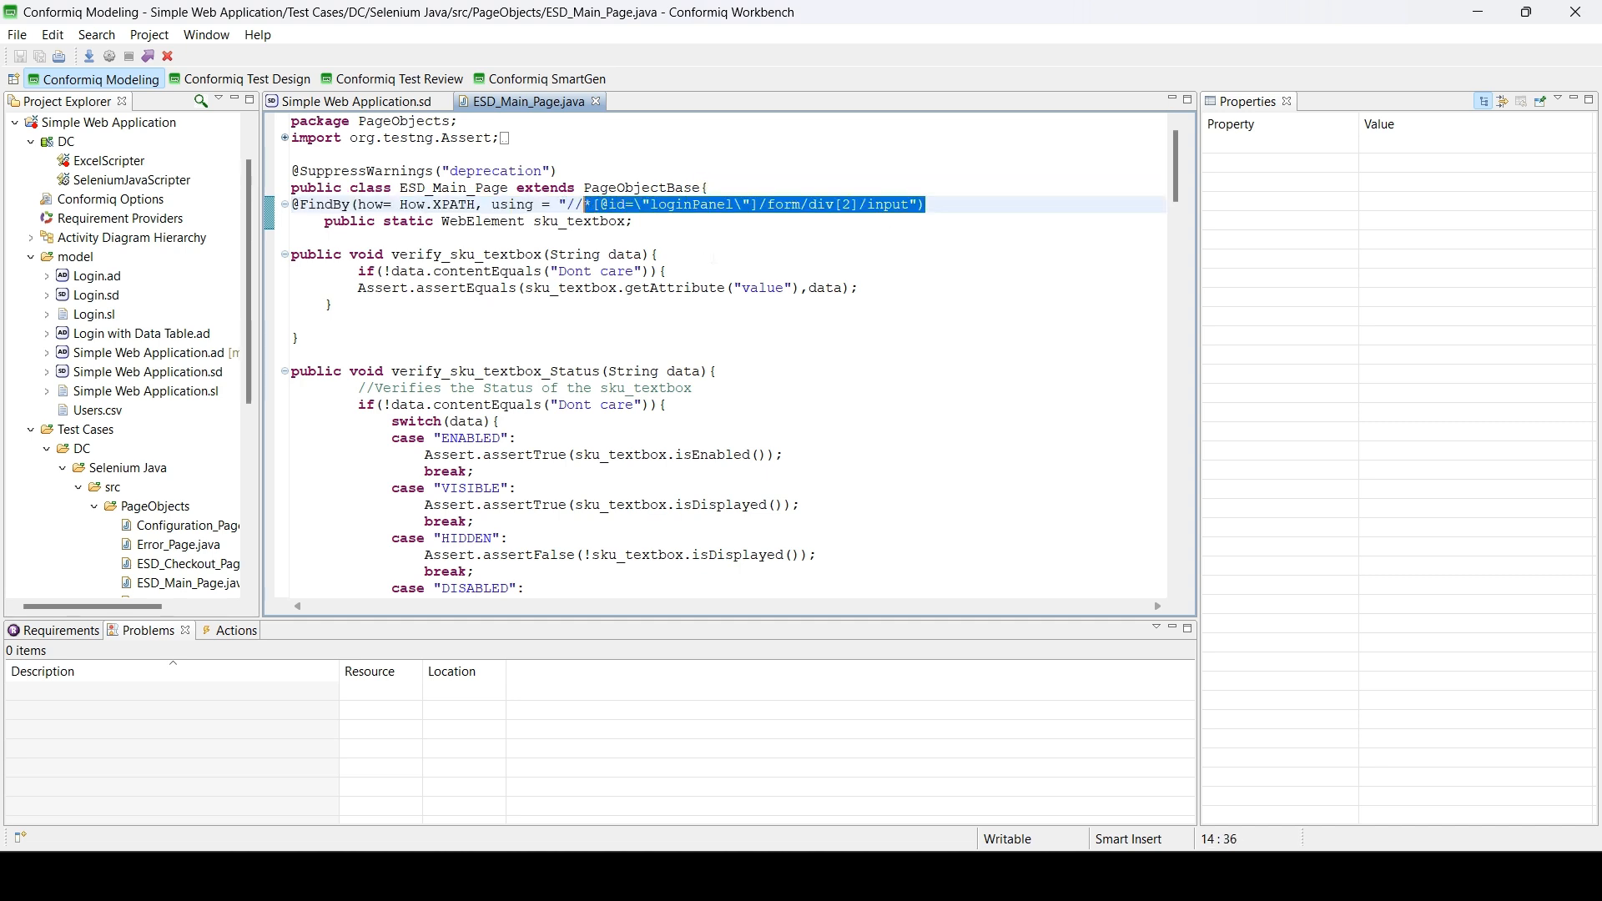
- In Simple Web Application.sd, set the sku text box's xpath annotation to abc and save the diagram
click(399, 102)
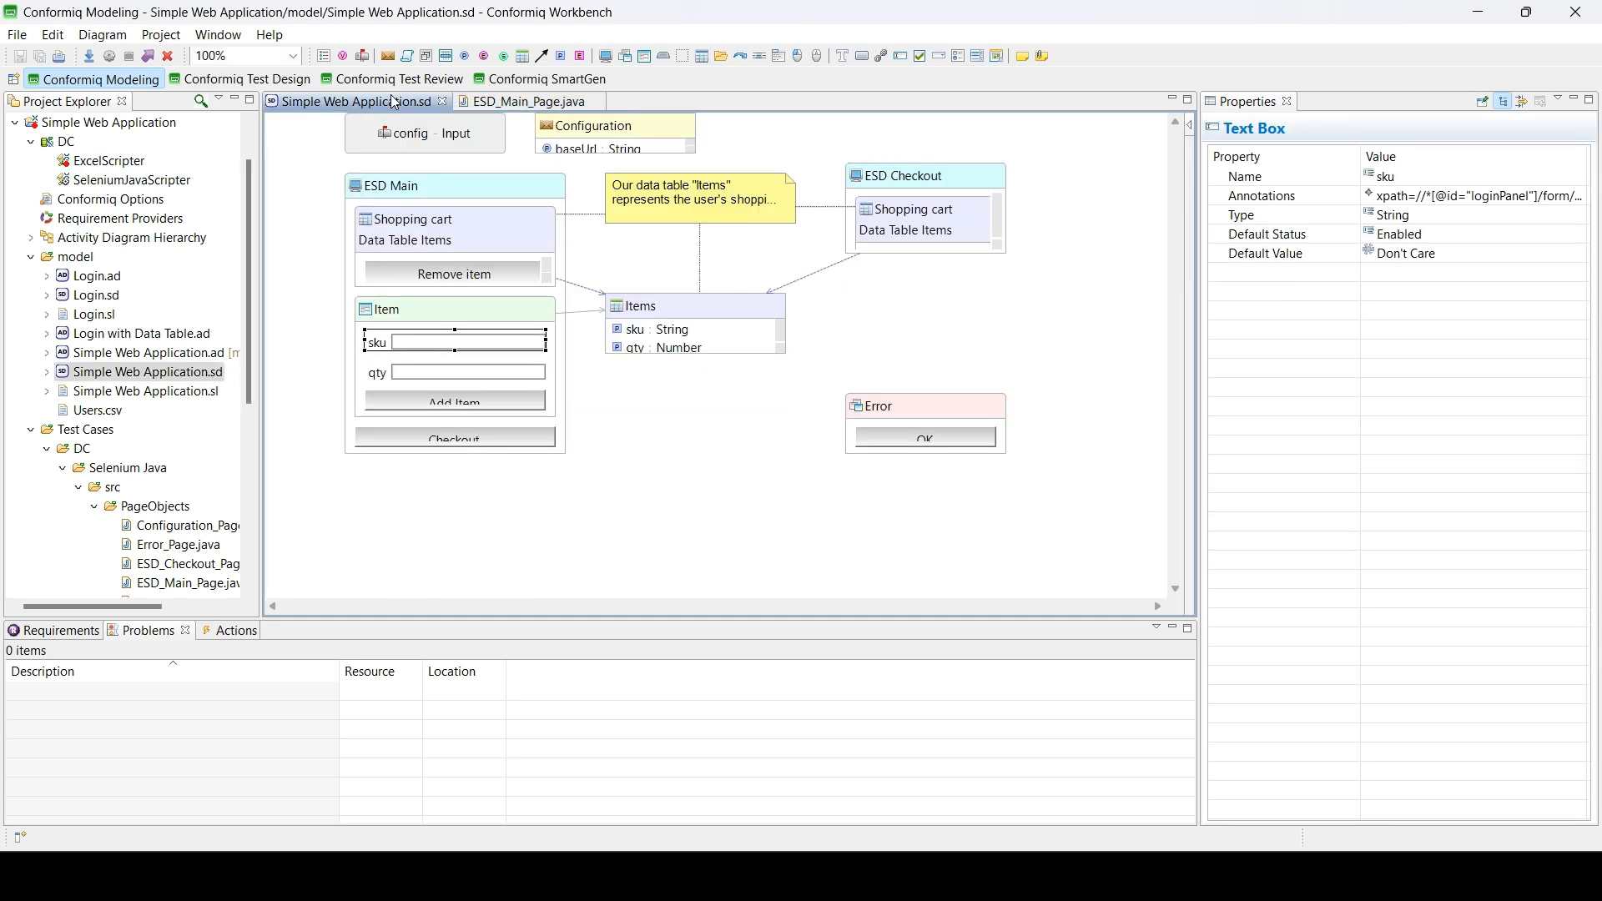
click(1572, 199)
click(1573, 199)
click(955, 269)
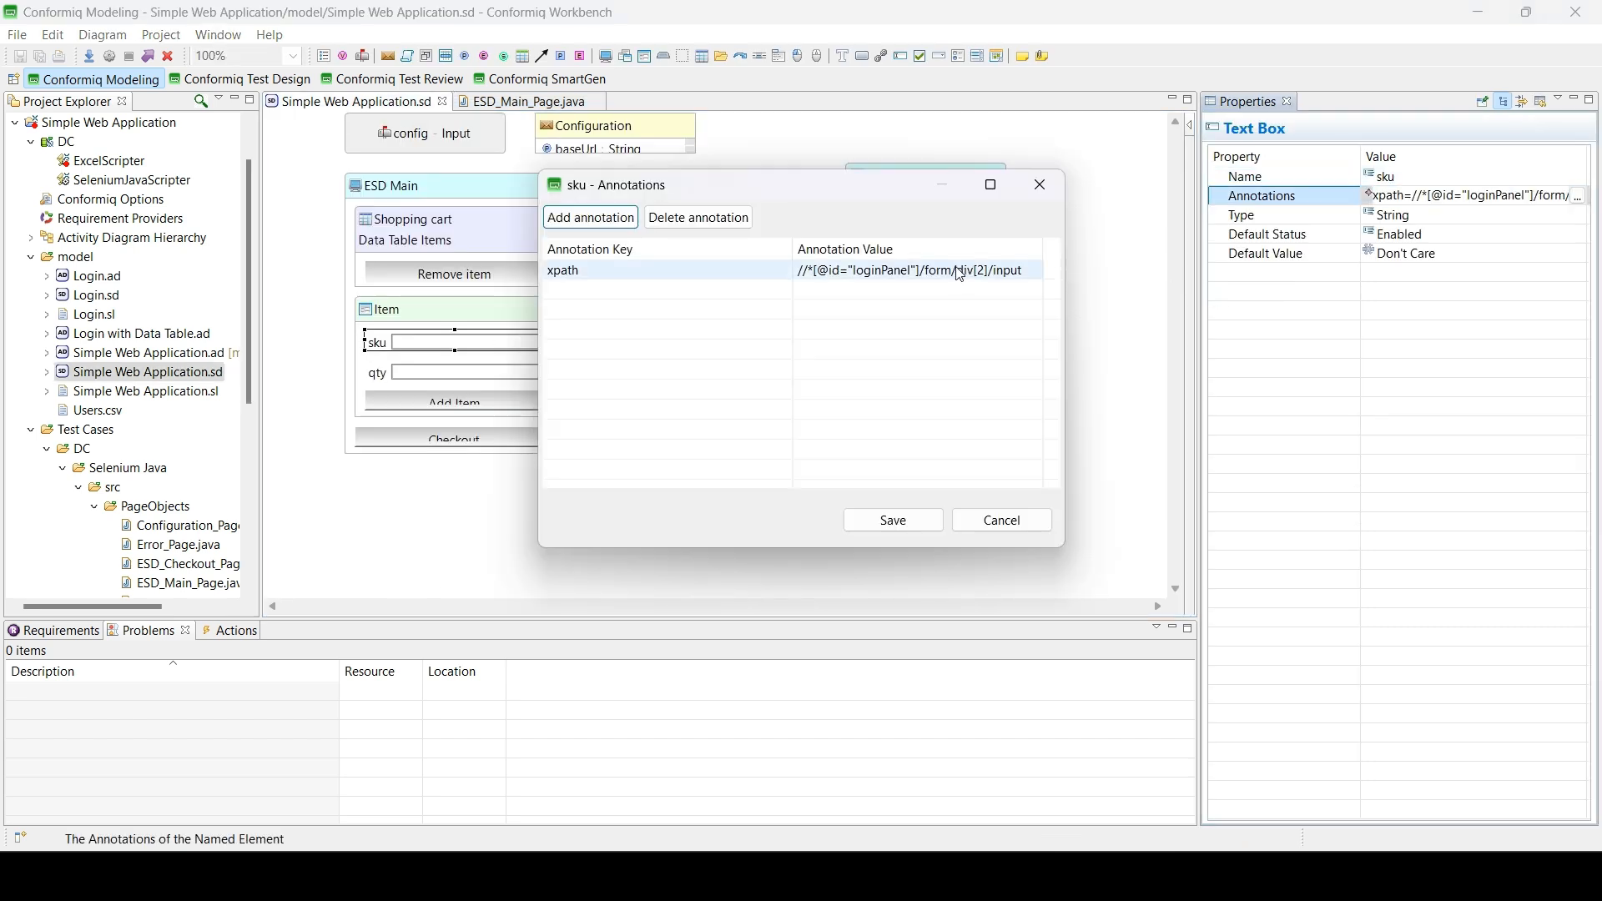
click(956, 269)
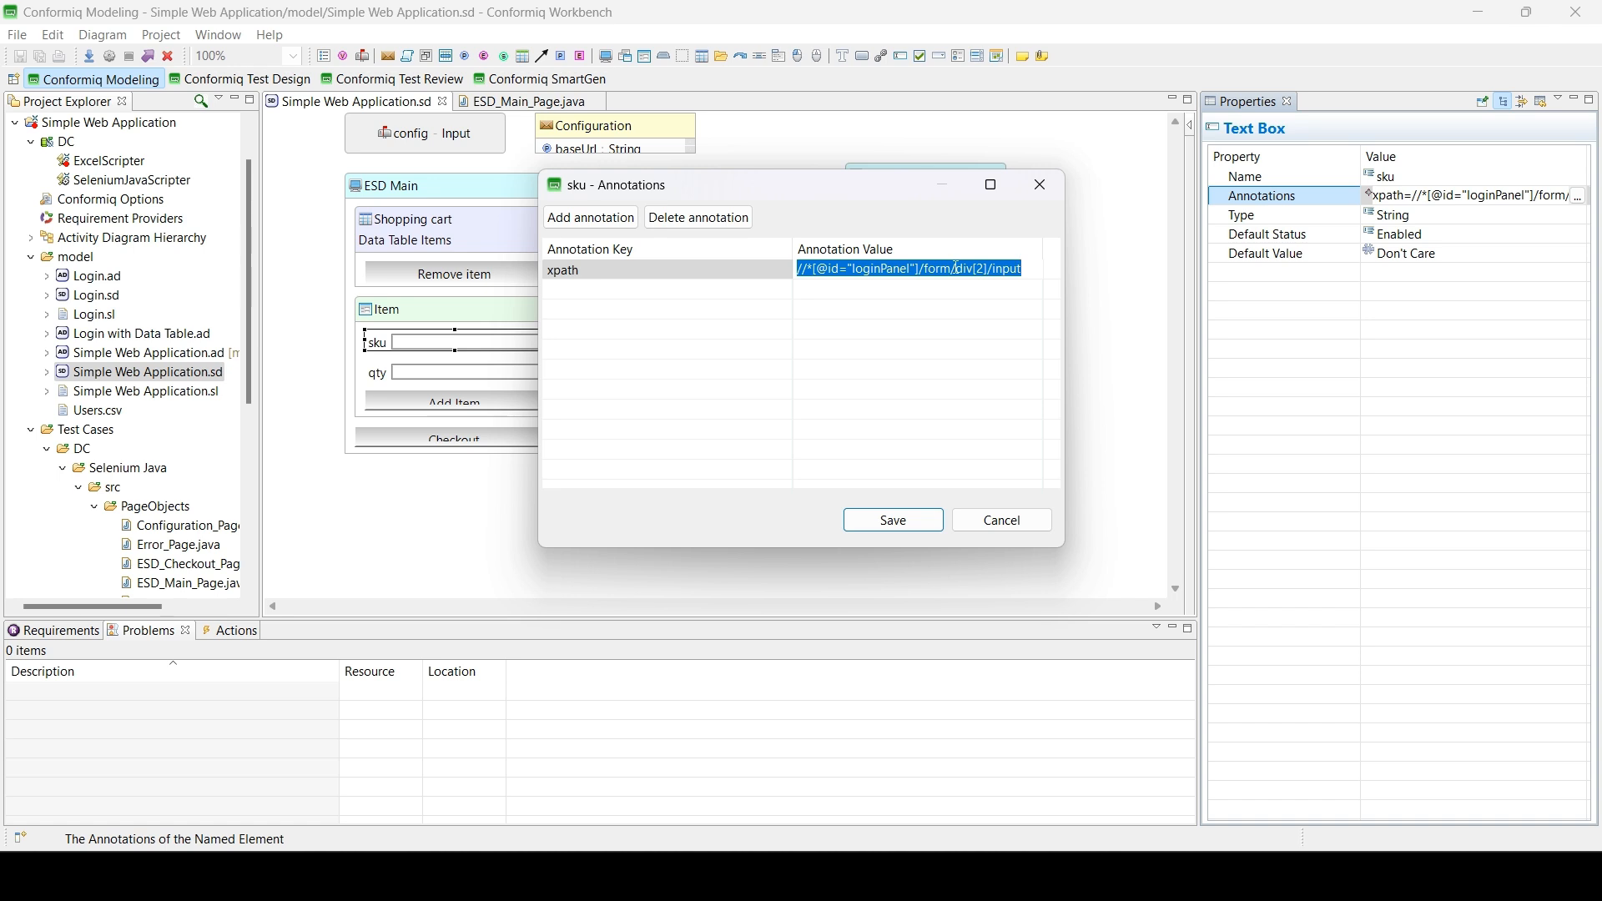
text(abc)
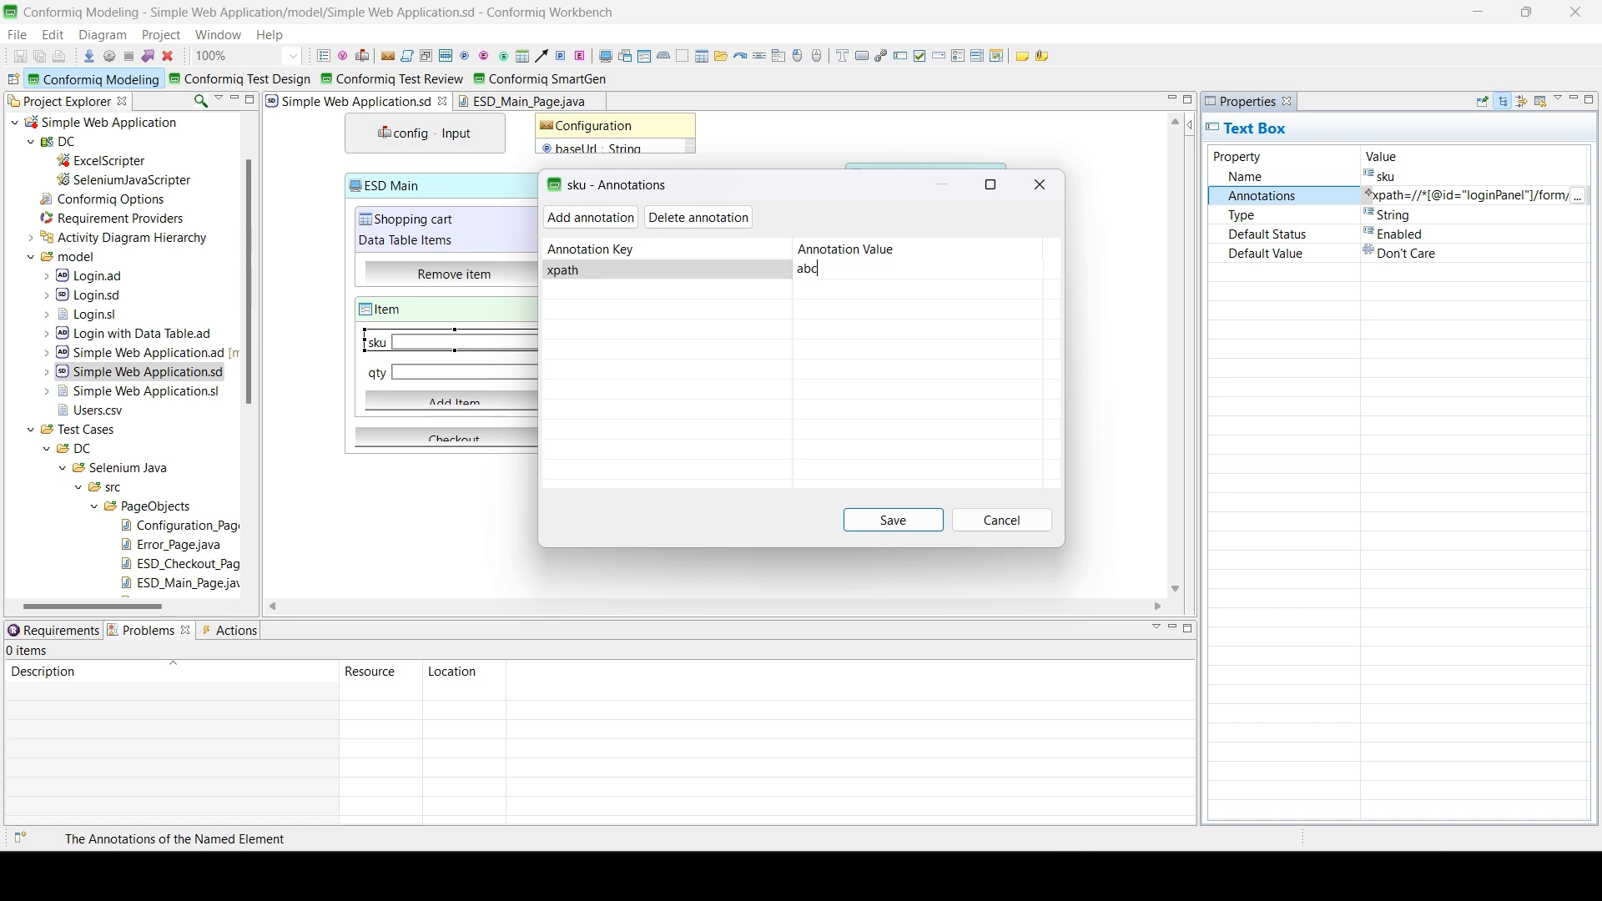
click(881, 526)
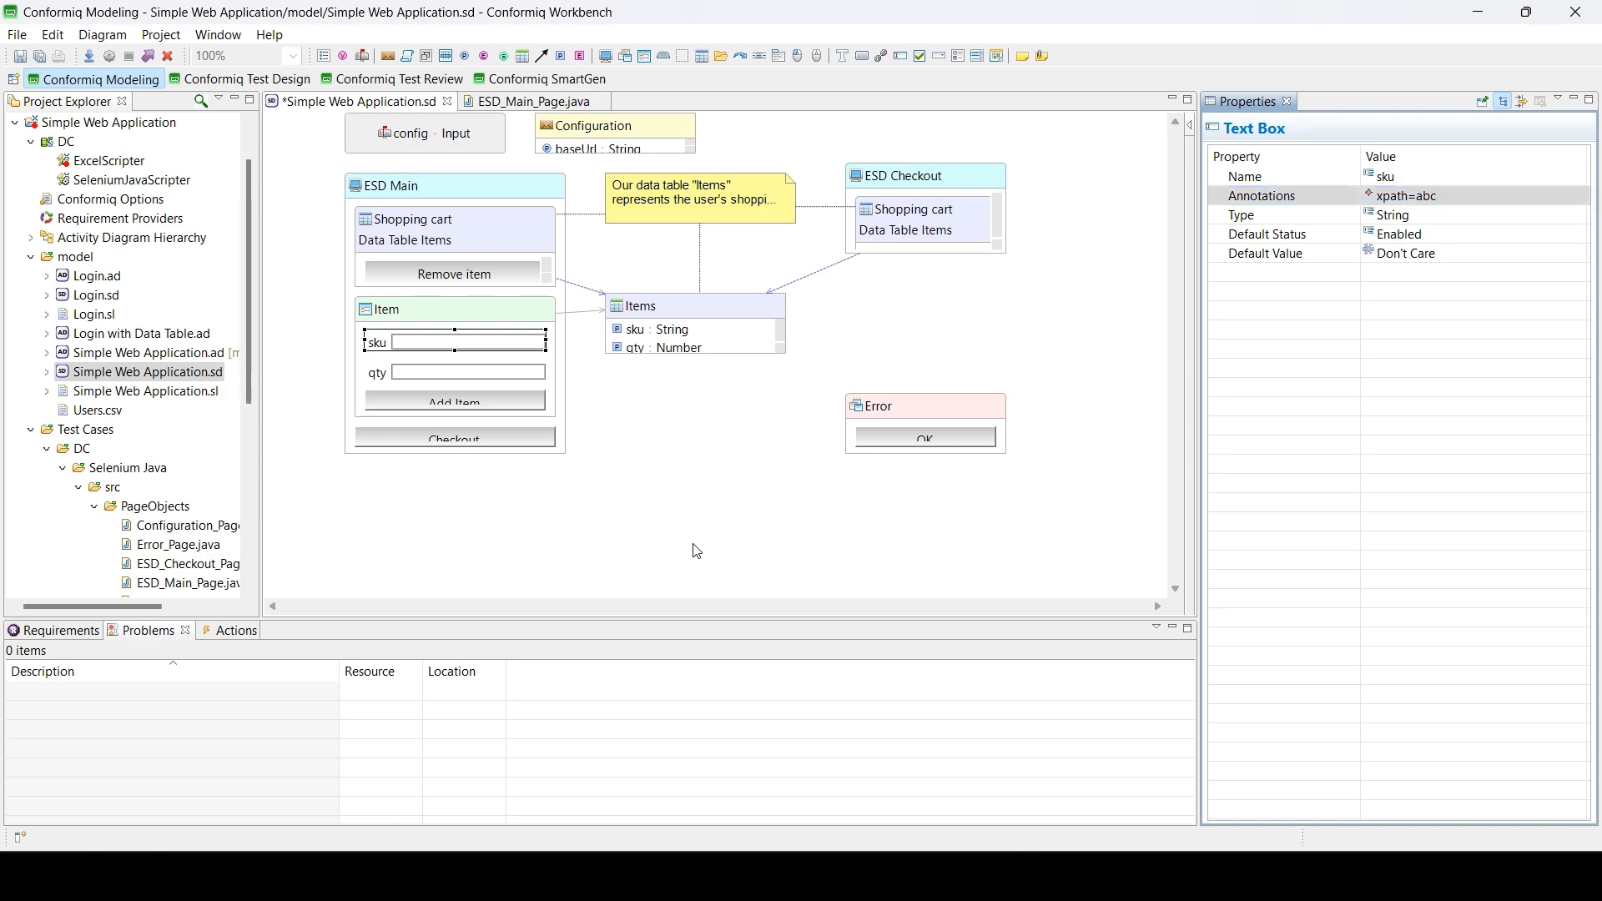
key(ctrl+s)
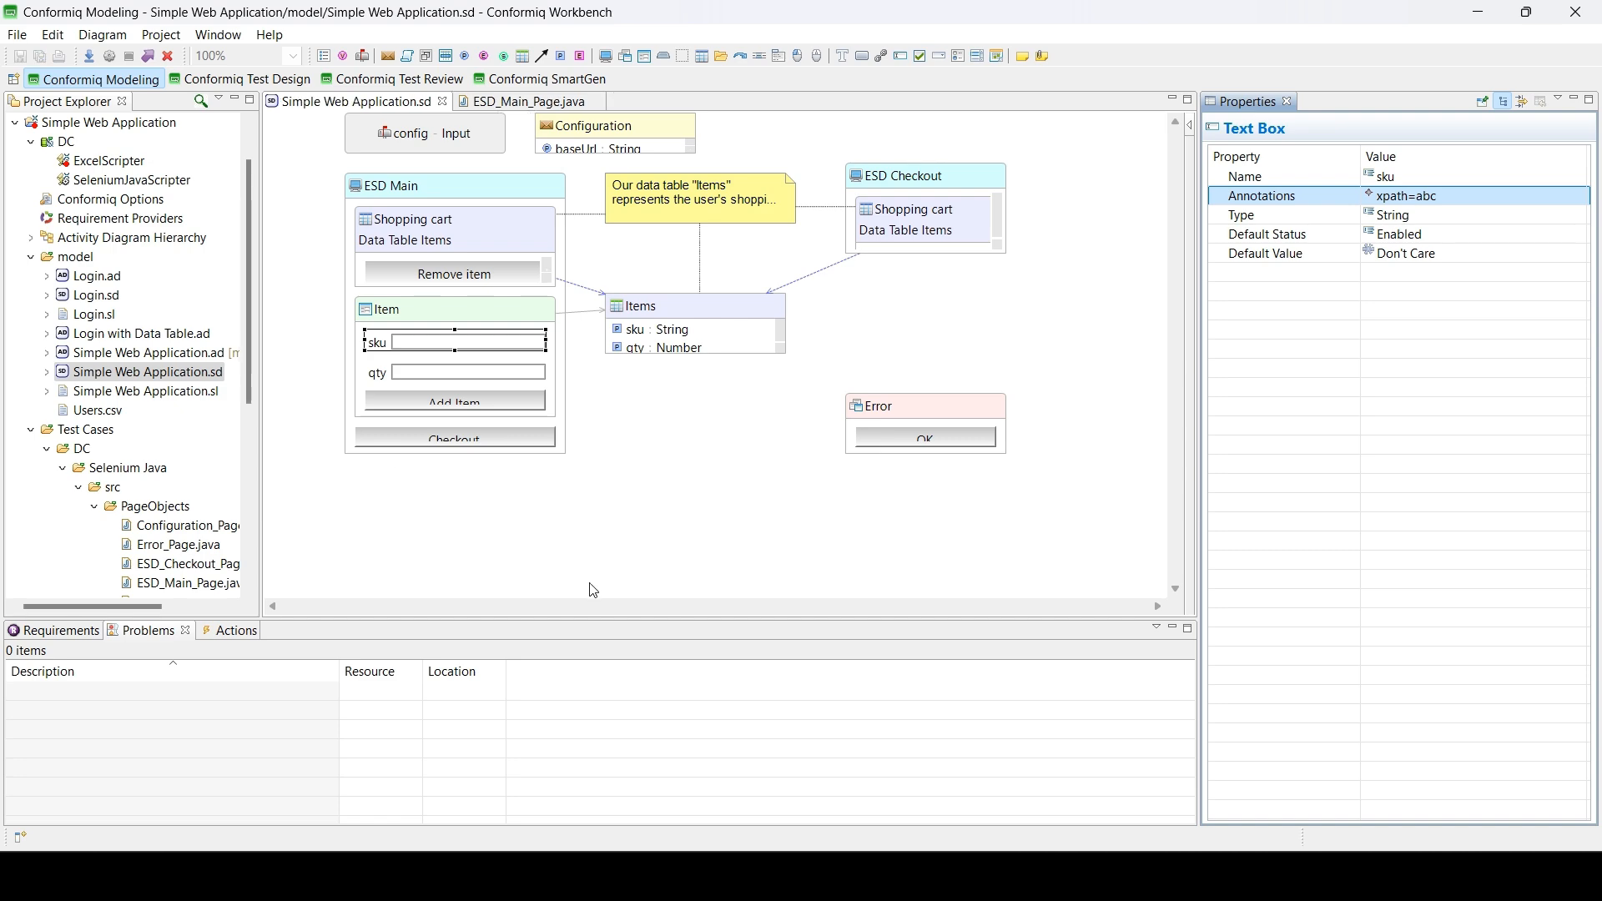
- Export the Simple Web Application test cases from the Test Design perspective without generating tests again
click(227, 84)
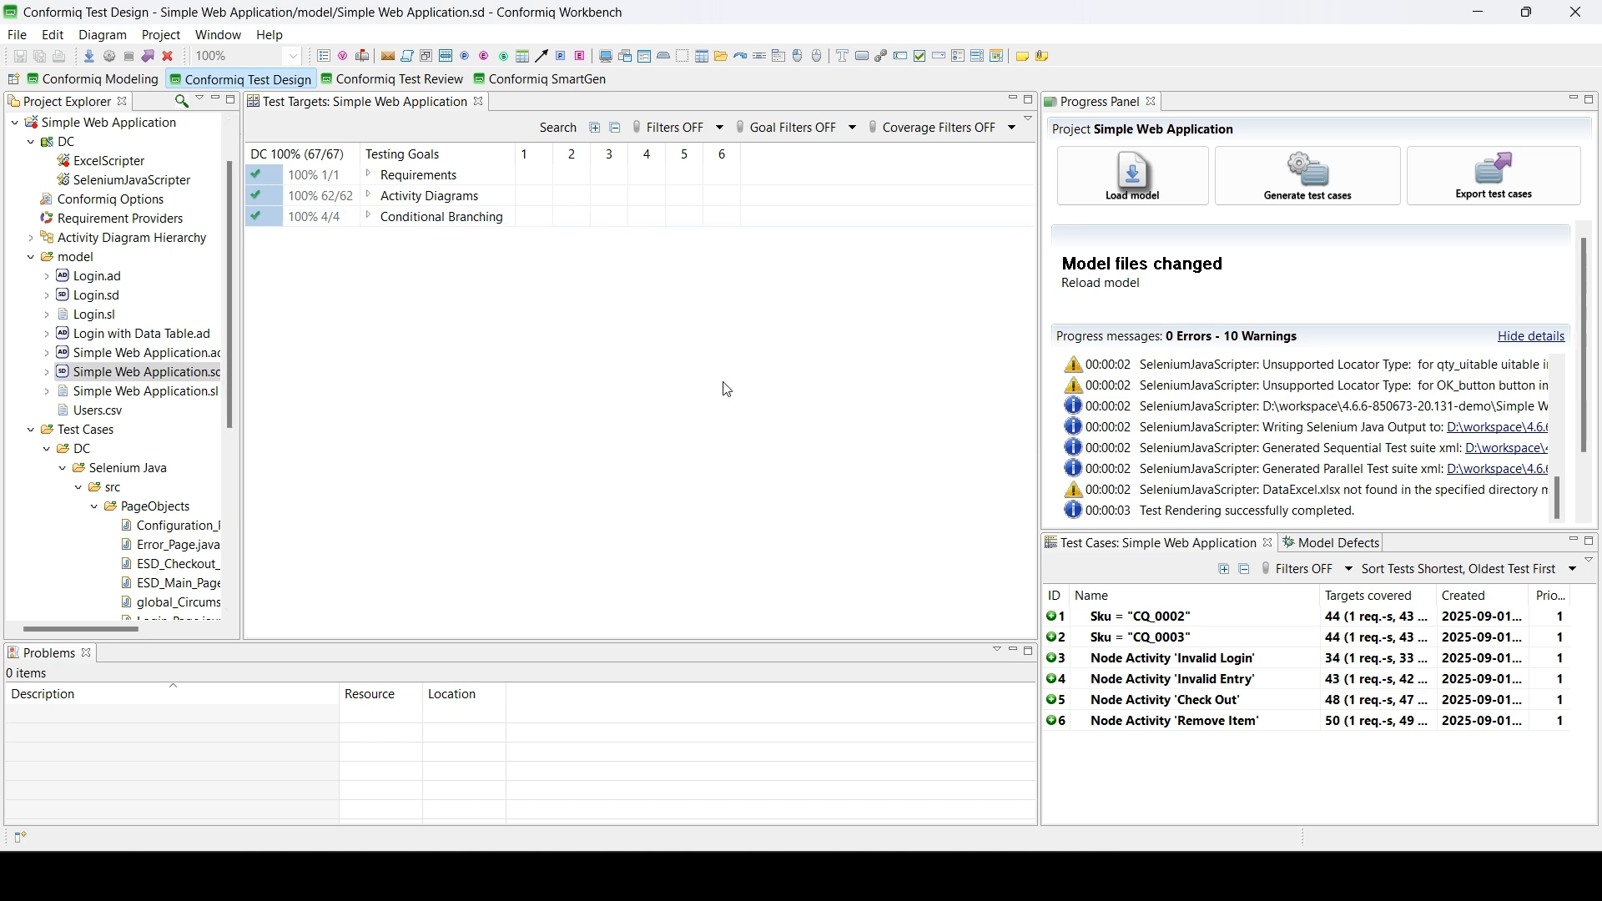
click(1474, 178)
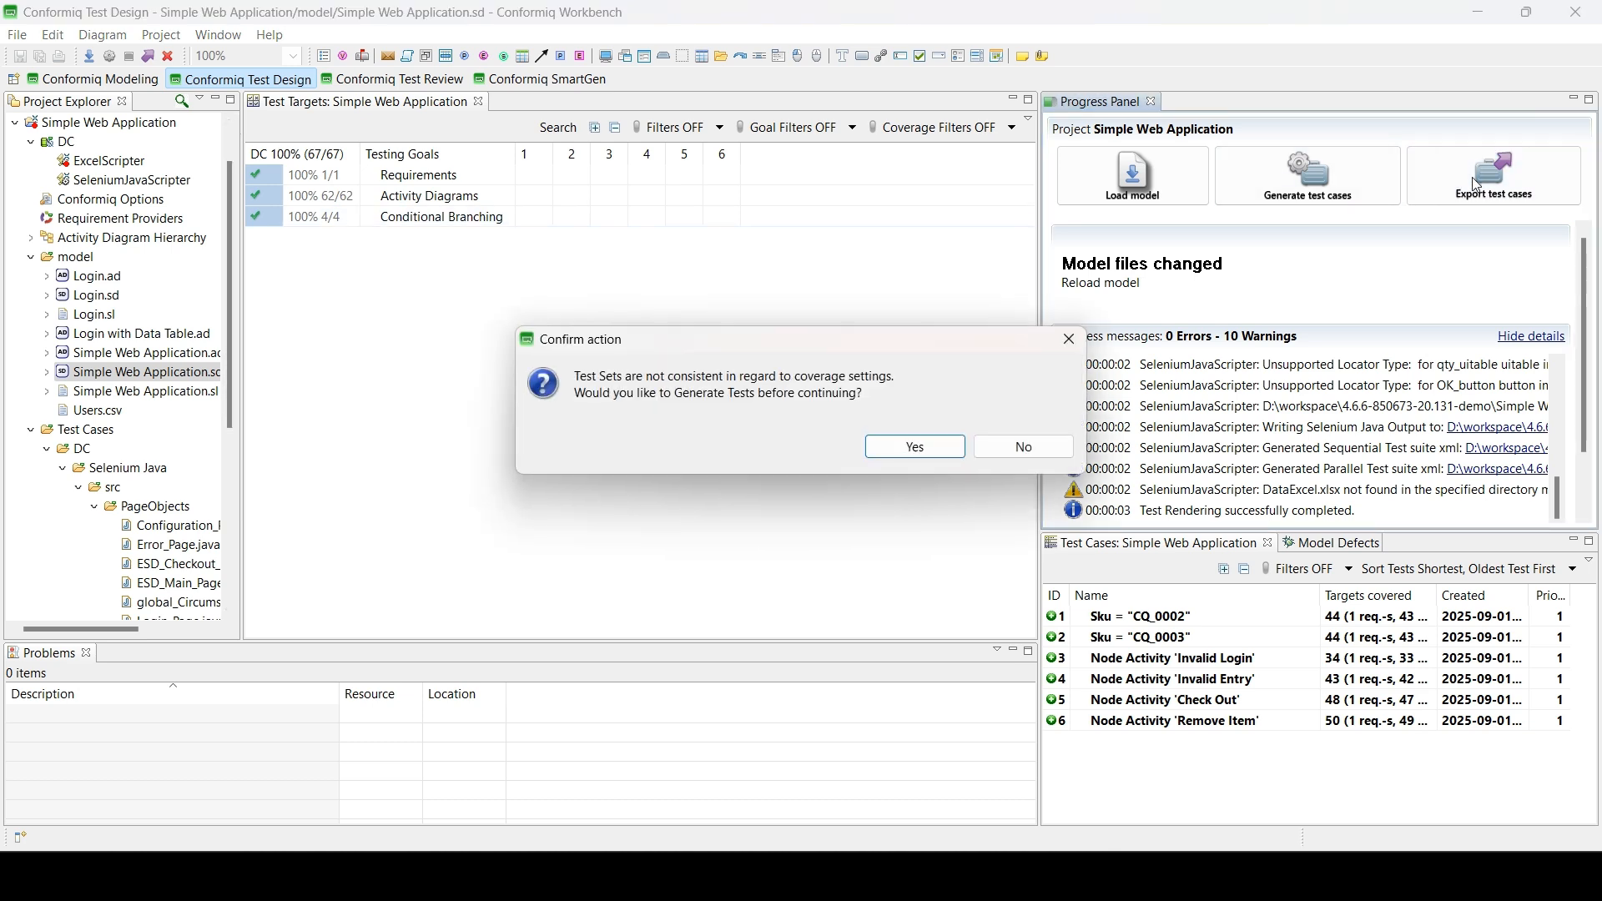
click(1052, 447)
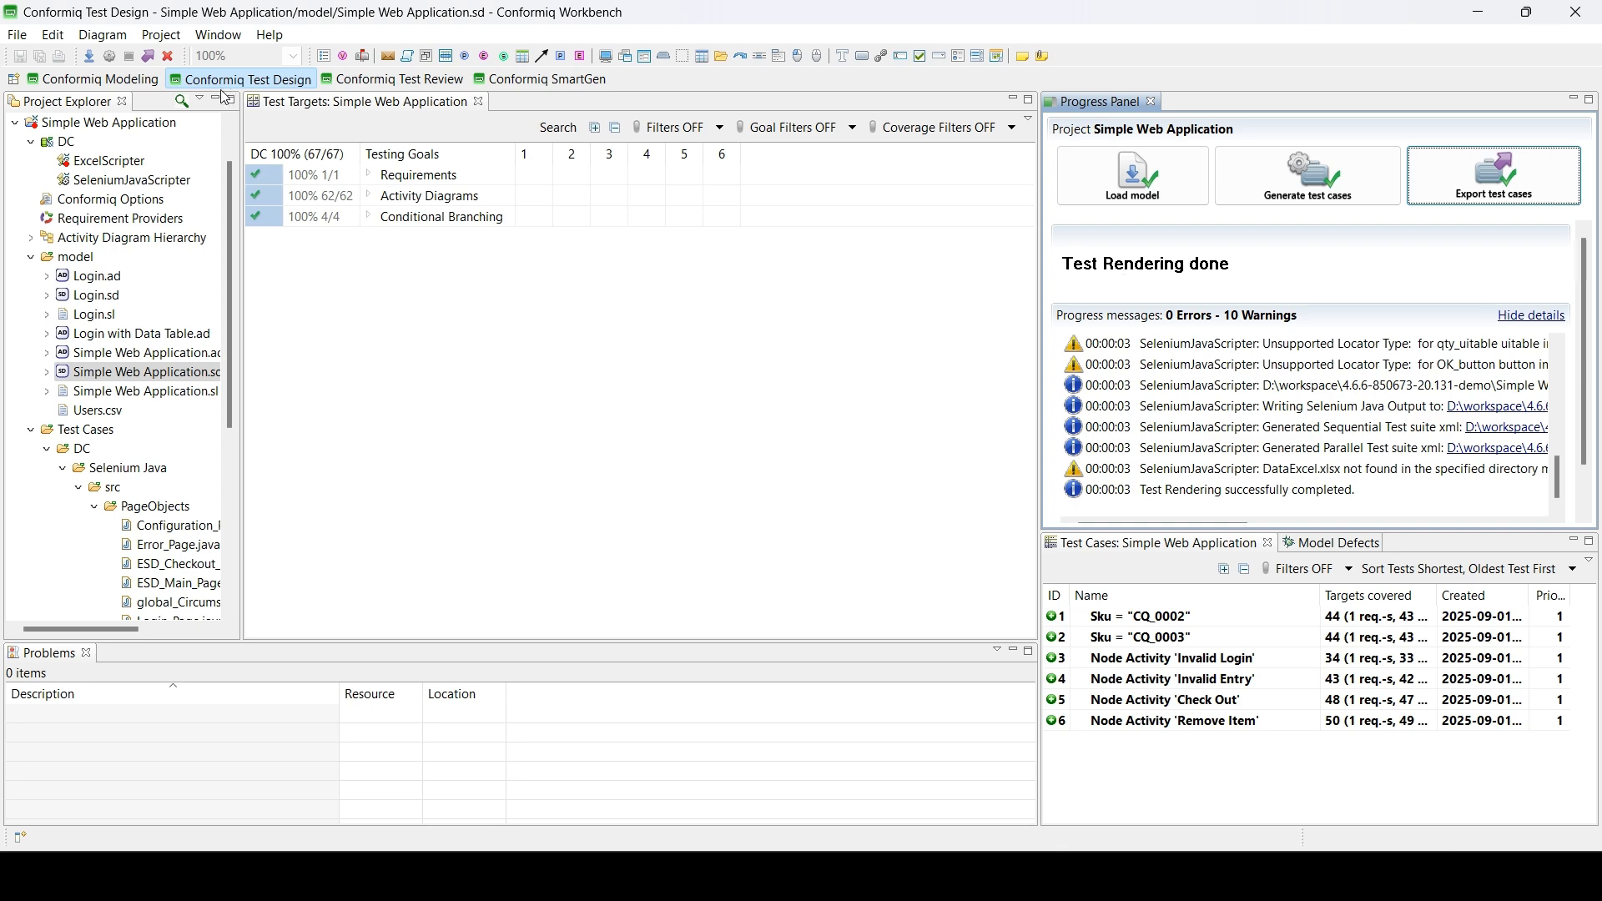
- Return to the Modeling perspective, refresh the Selenium Java folder and check the sku_textbox locator in ESD_Main_Page.java
click(133, 79)
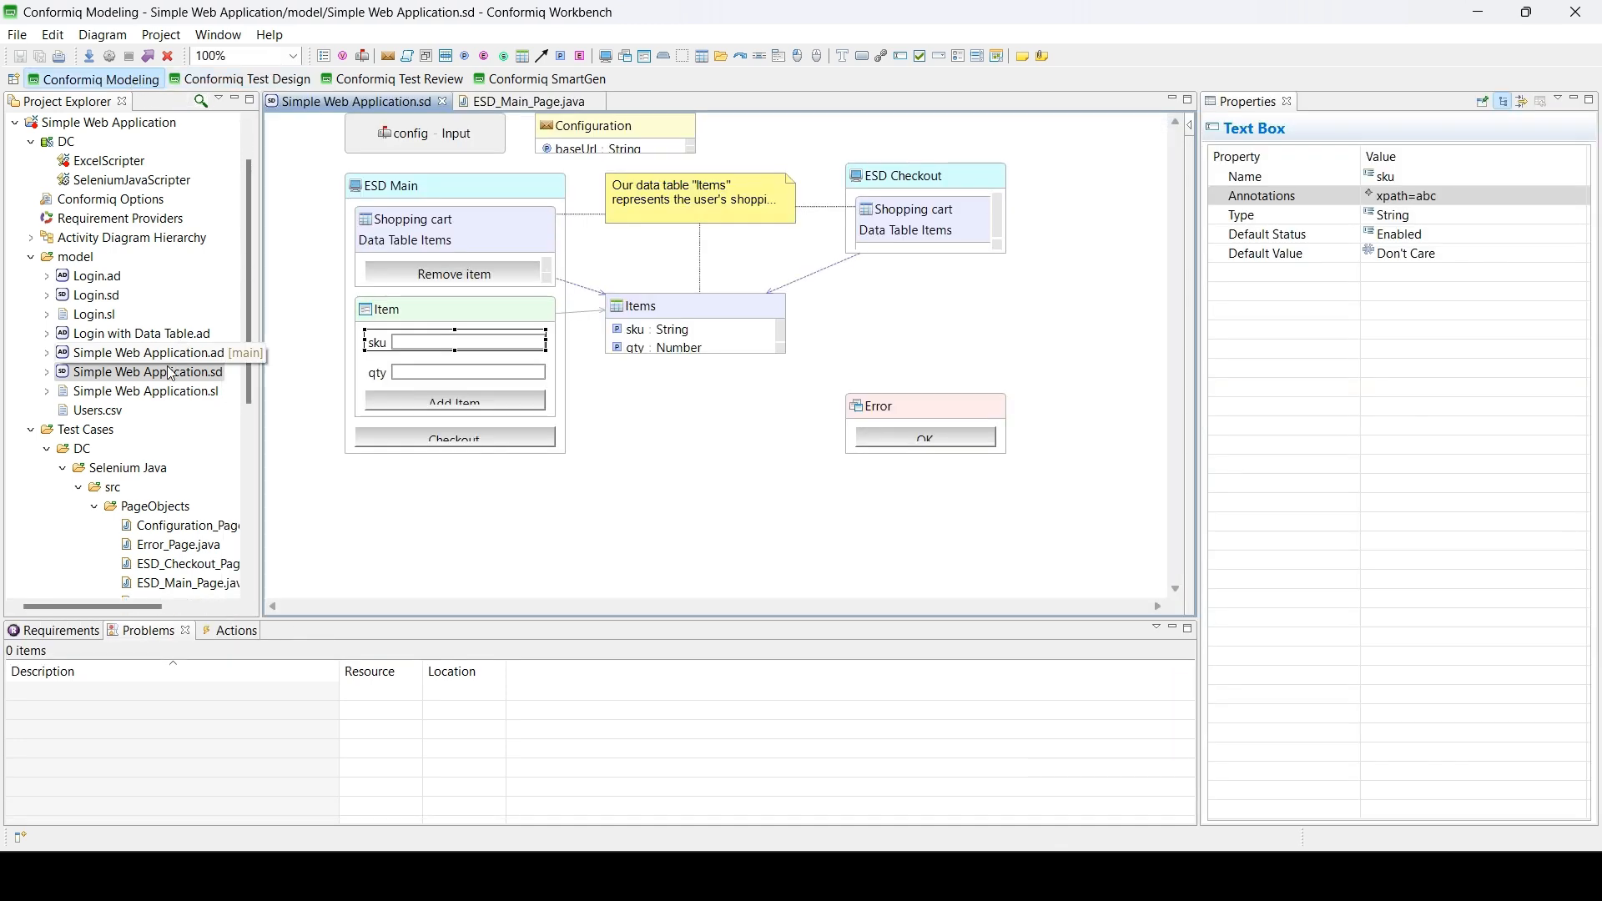
right_click(120, 468)
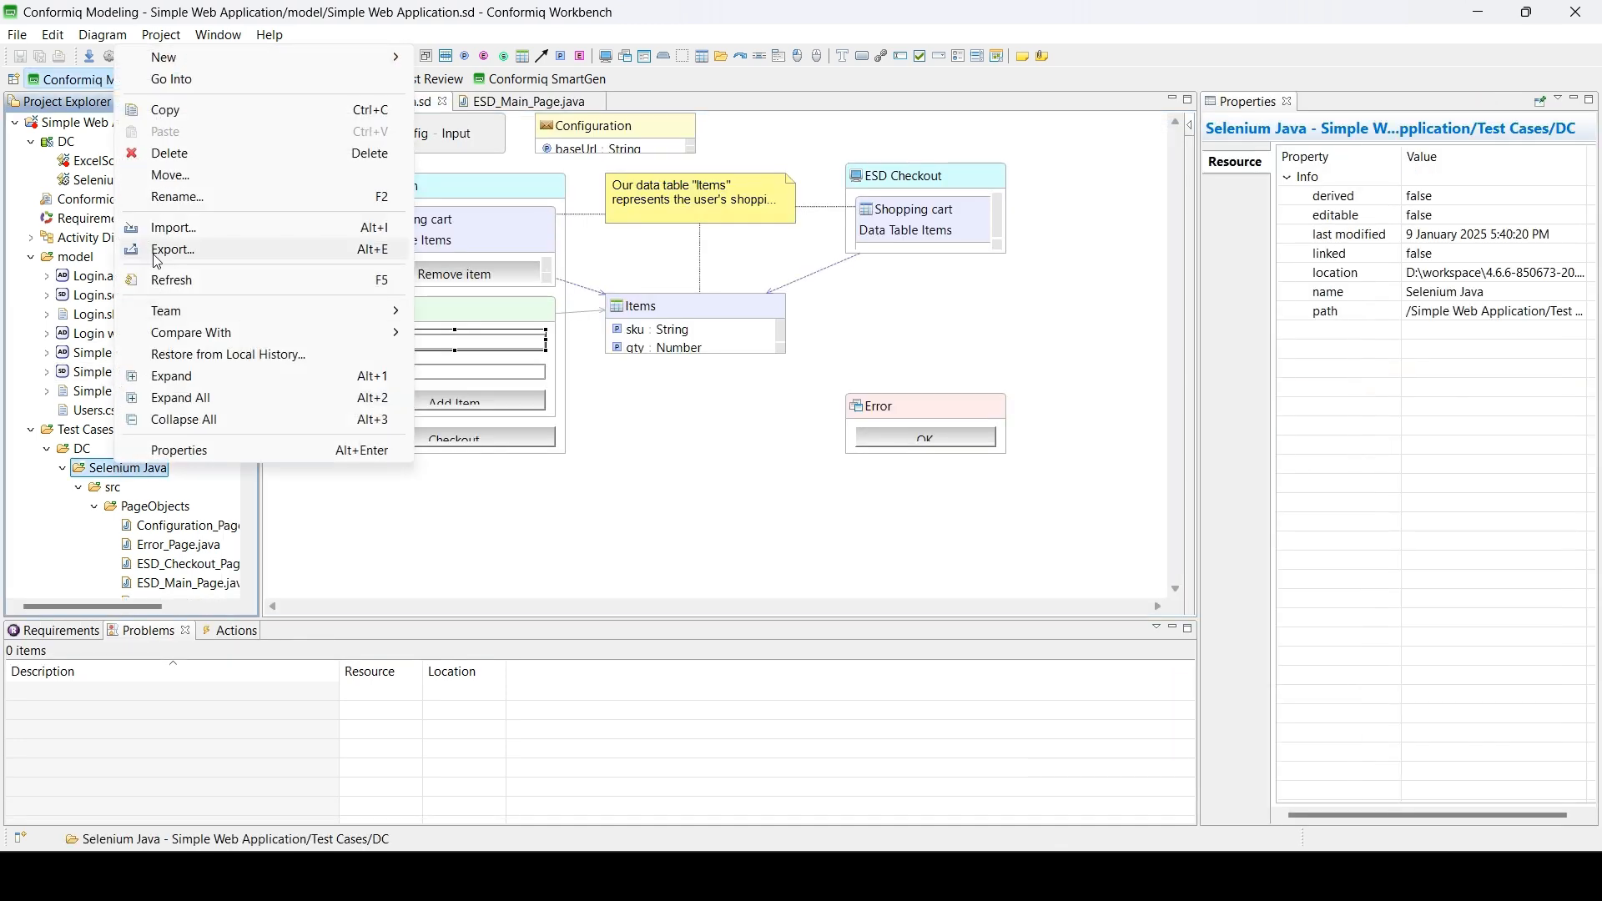
click(162, 280)
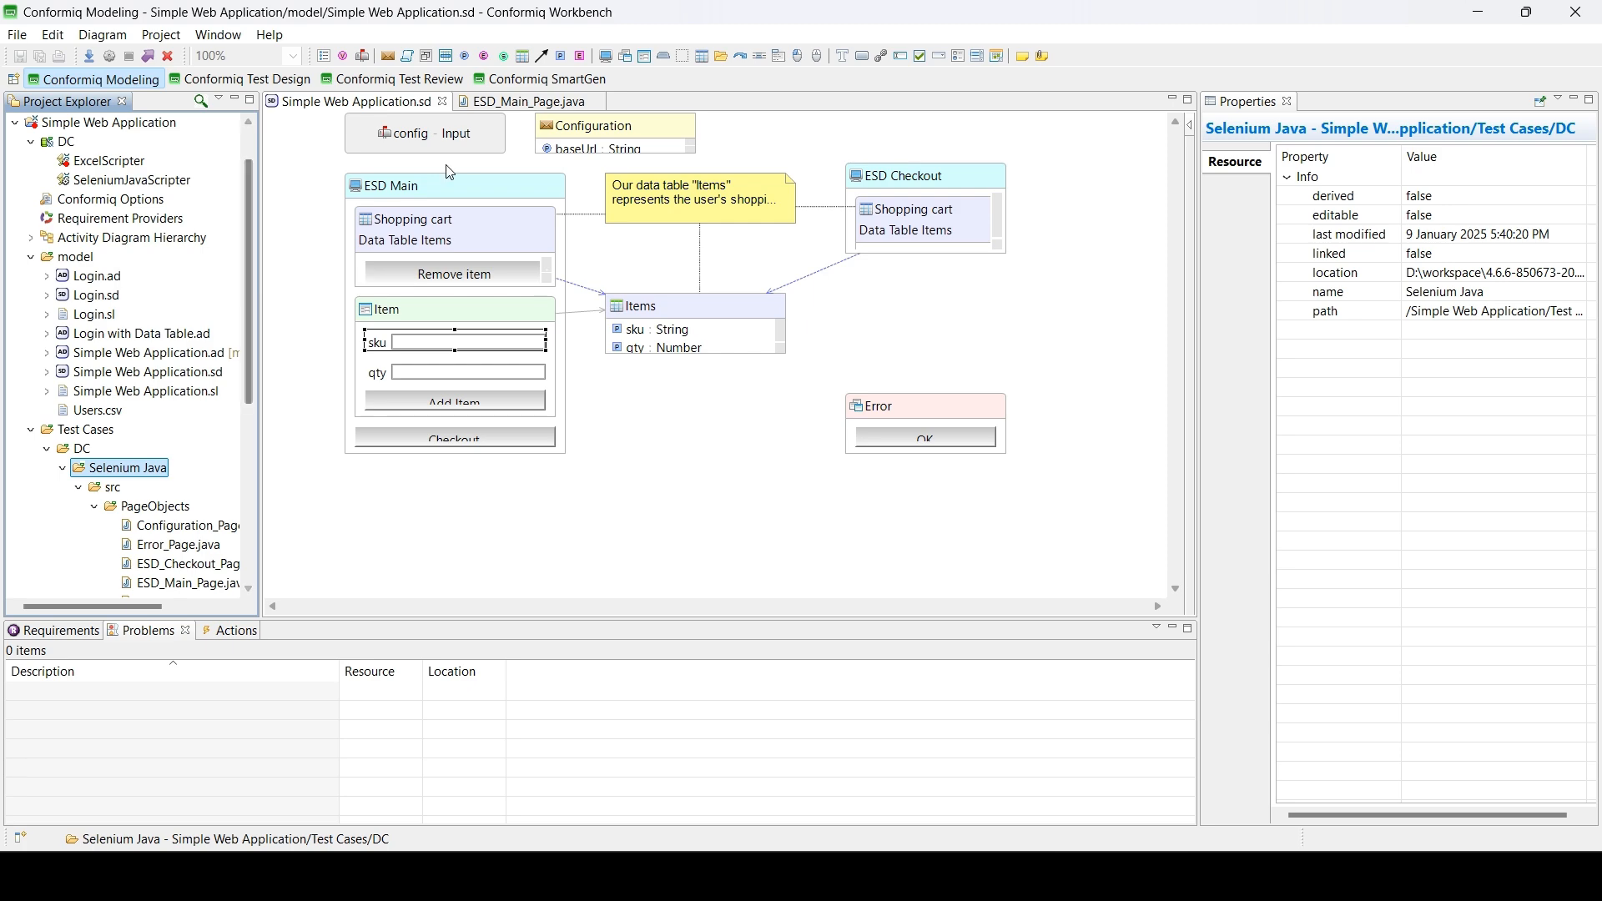
click(480, 103)
drag(610, 338, 551, 338)
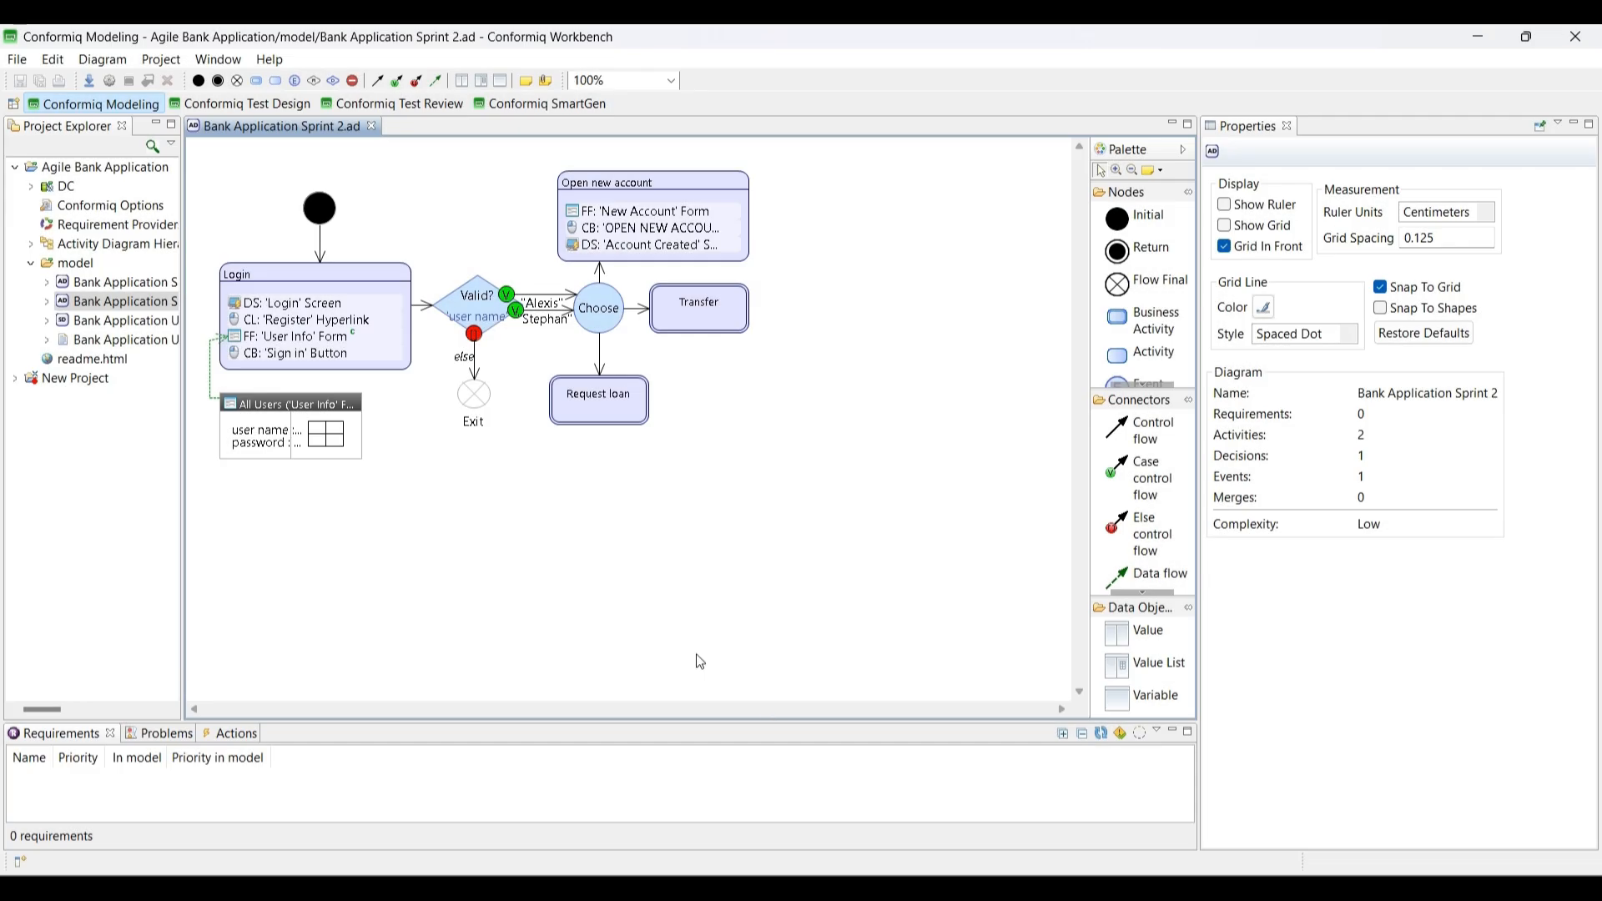
- Examine the 'Login' Screen and 'Register' Hyperlink actions of the Login activity in Bank Application Sprint 2.ad
mouse_move(701, 661)
mouse_move(428, 480)
click(340, 306)
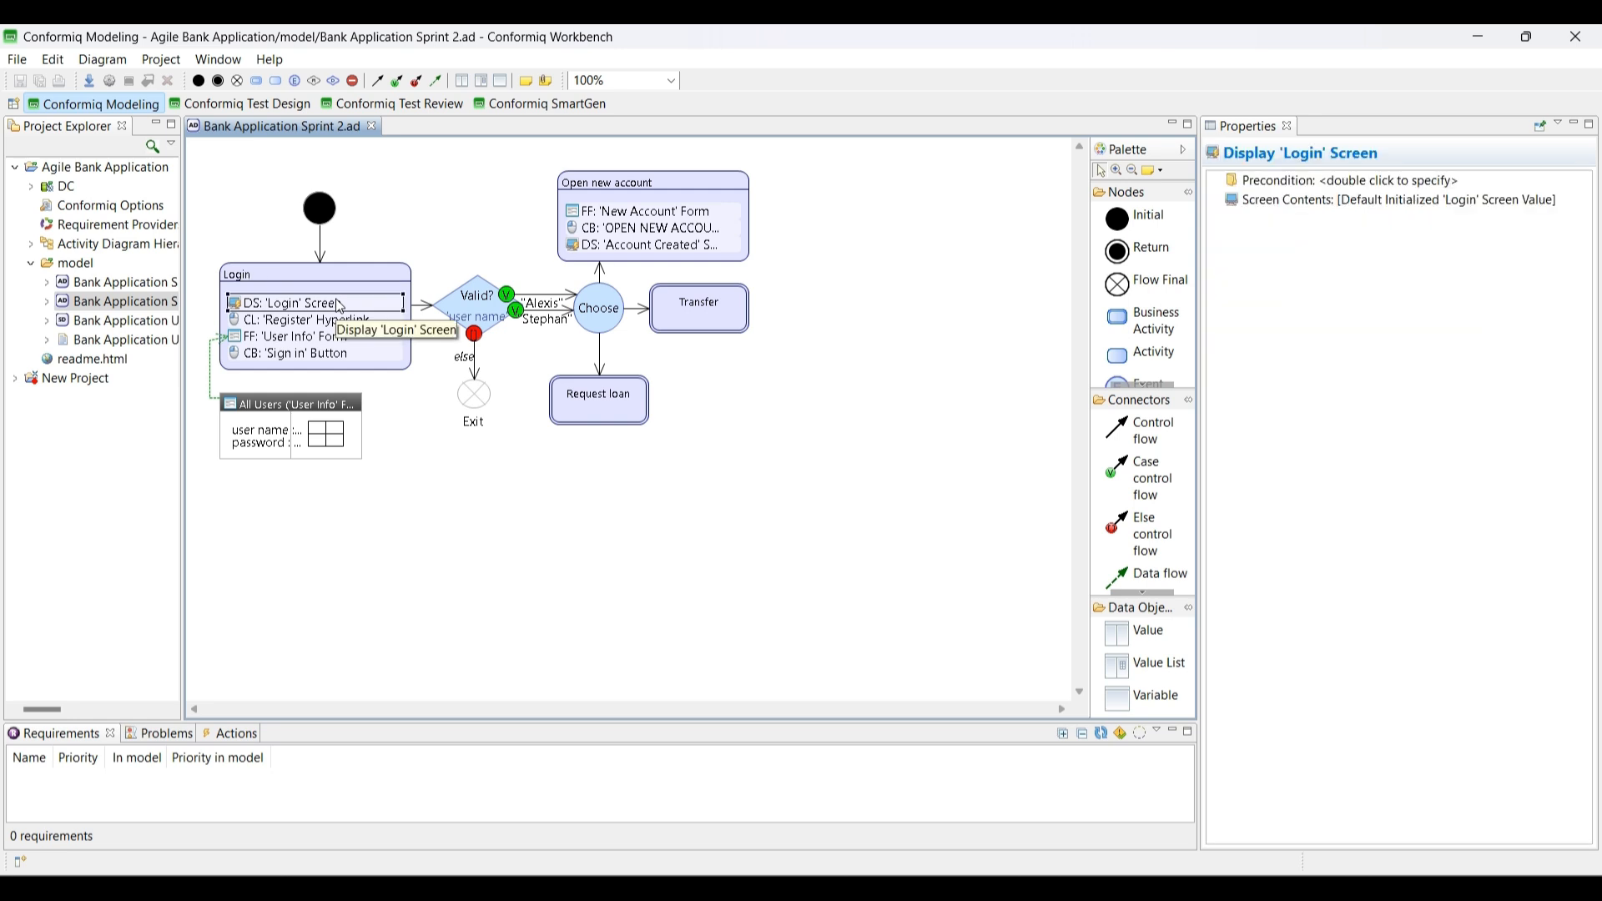
click(306, 353)
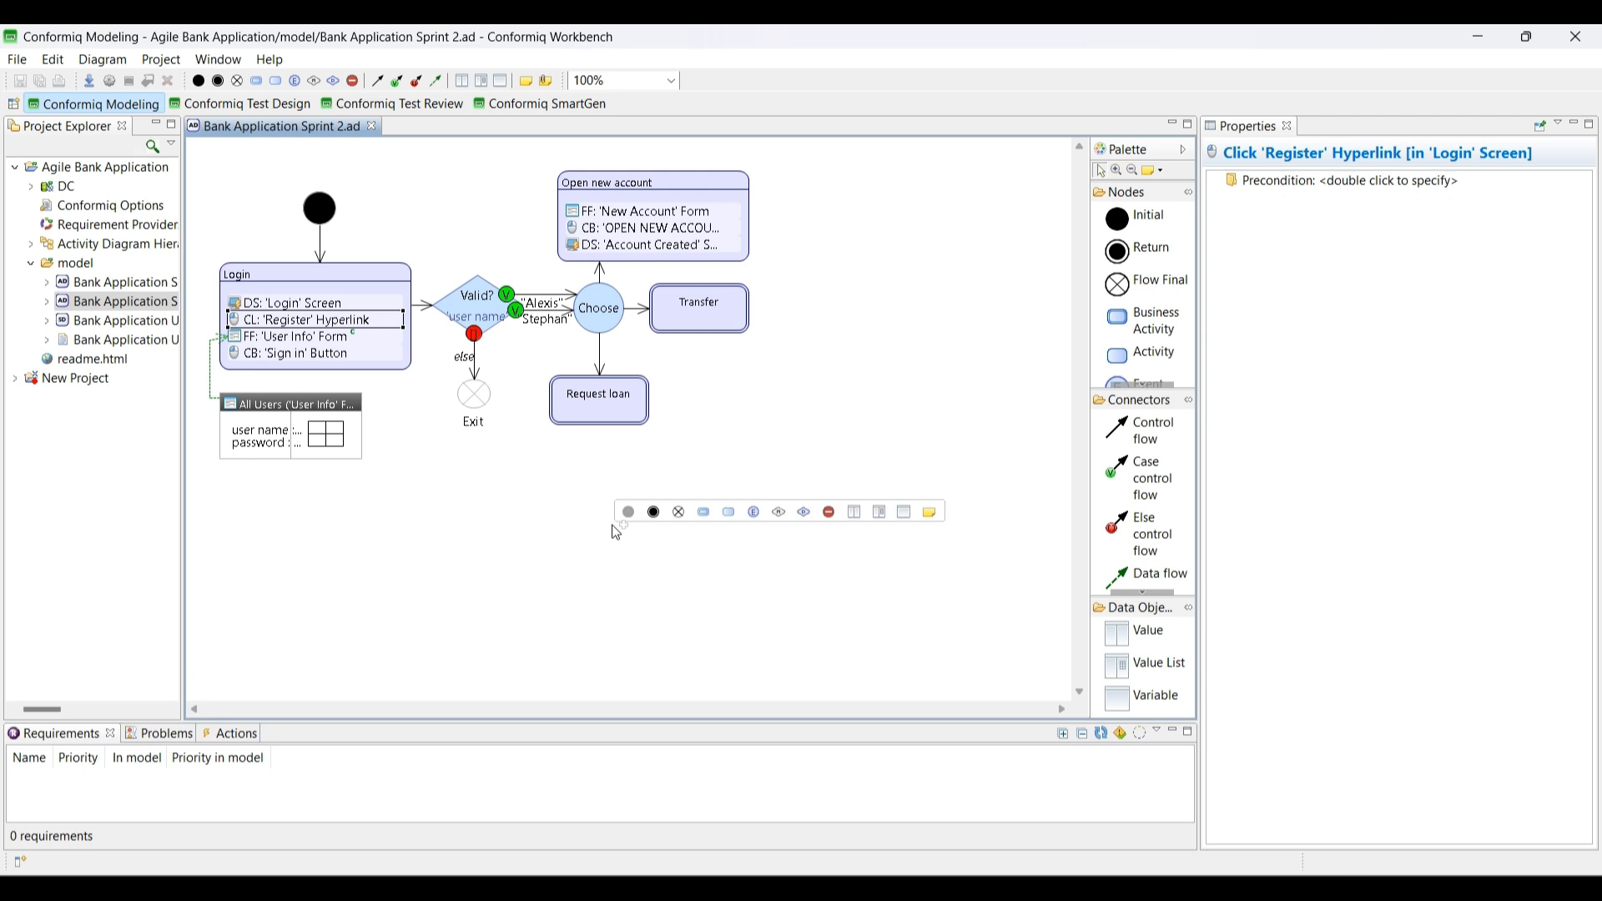
- Go from the Login activity's 'Sign in' Button action to its structure diagram element, and close that diagram after viewing it
click(345, 359)
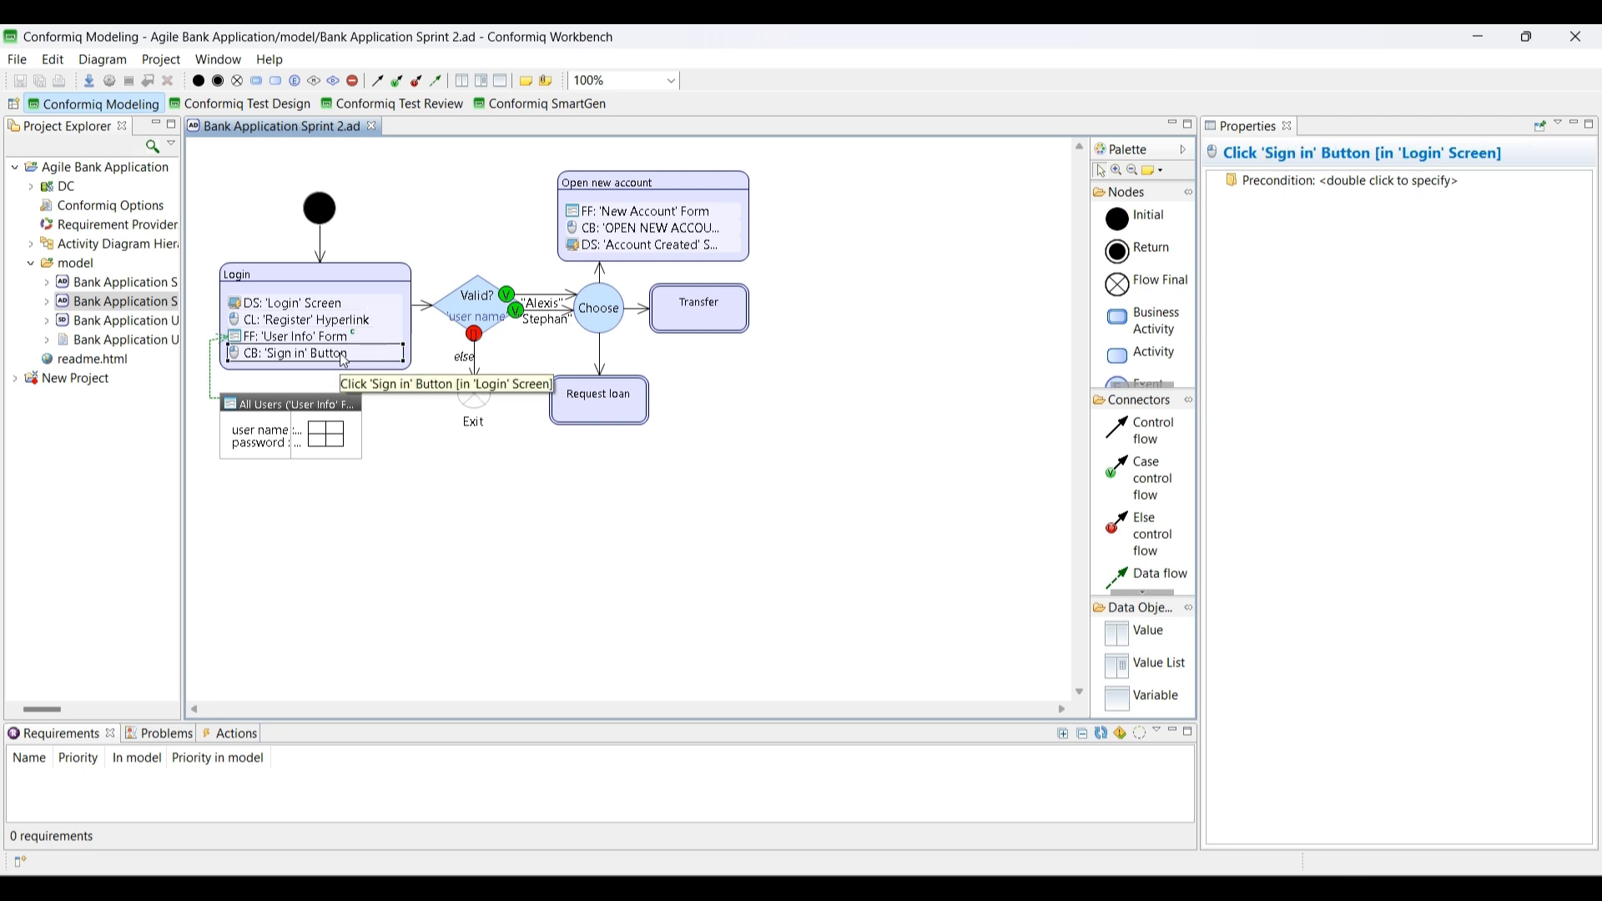
right_click(344, 360)
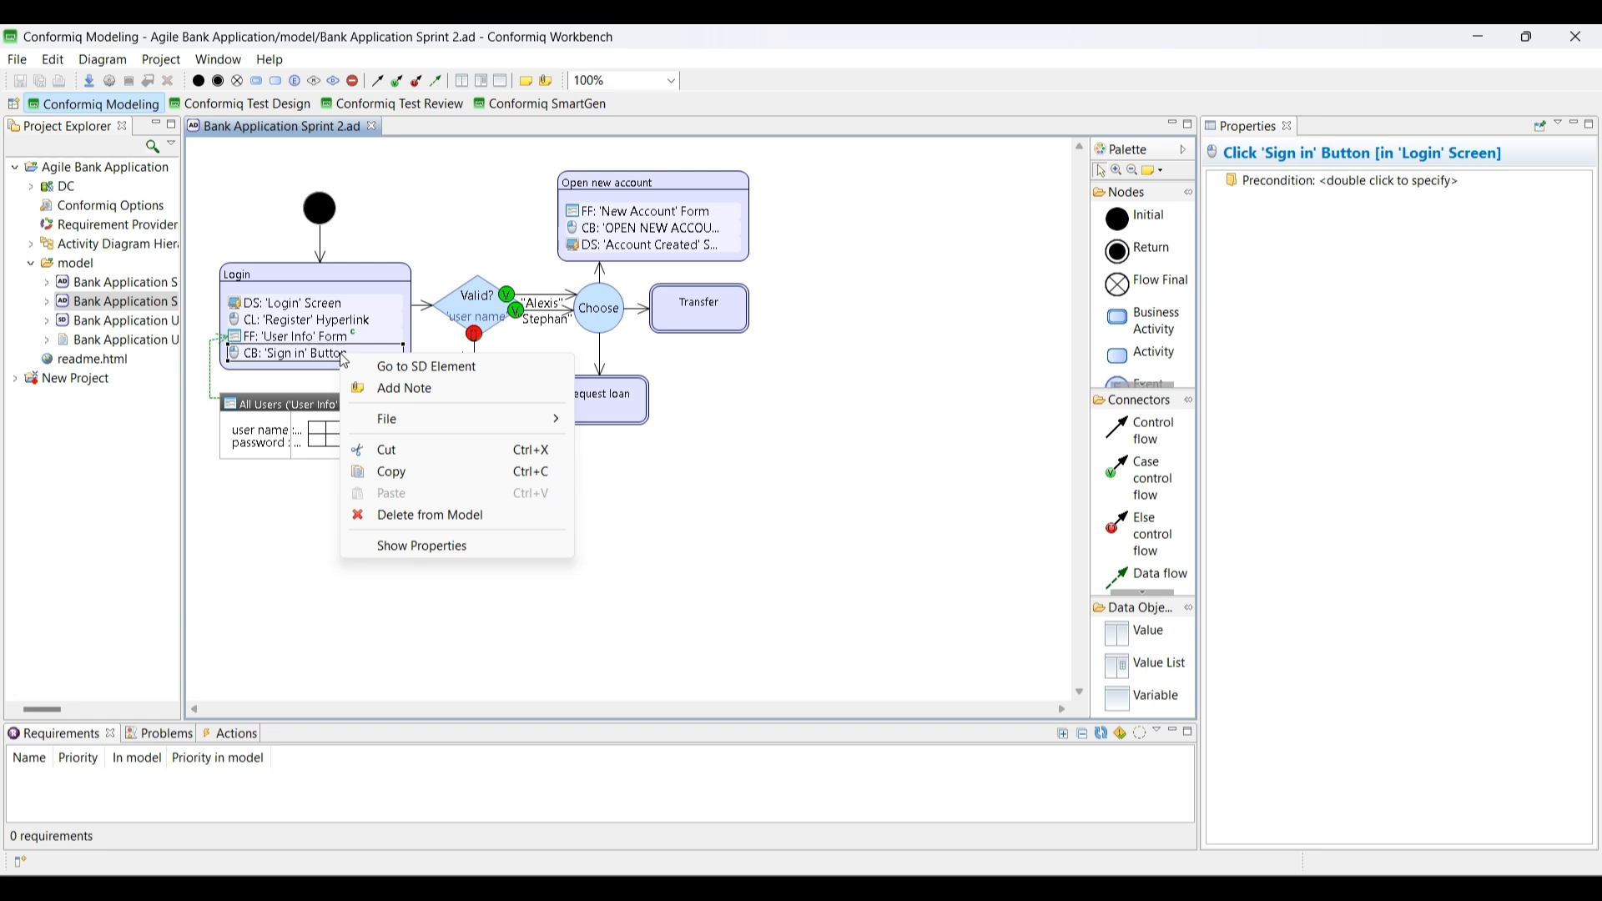
click(450, 376)
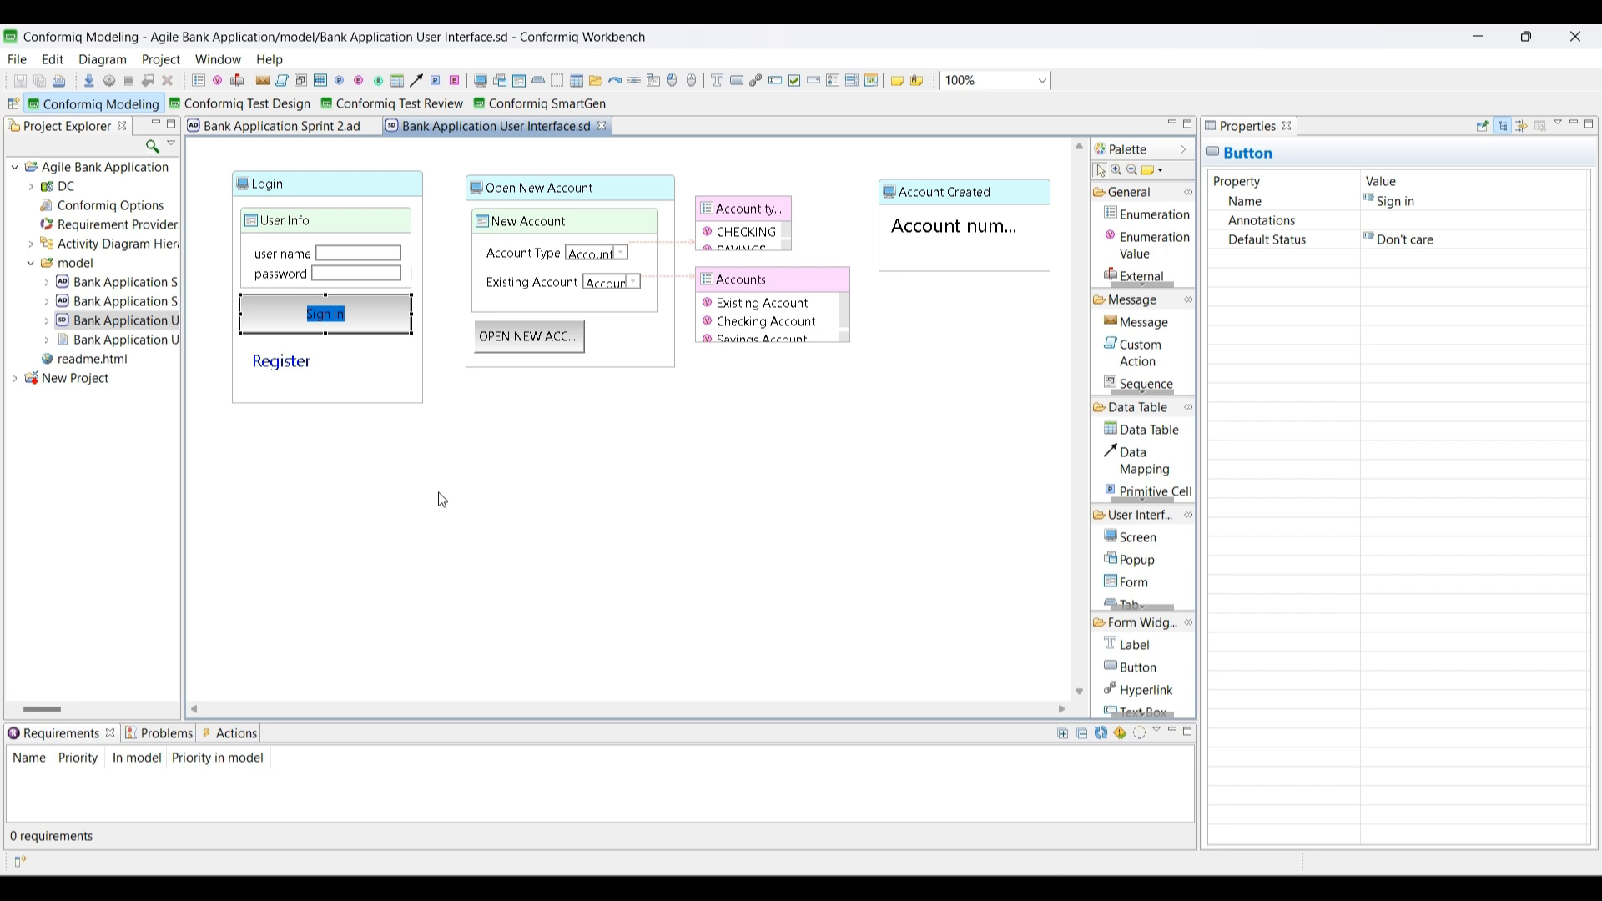
click(602, 127)
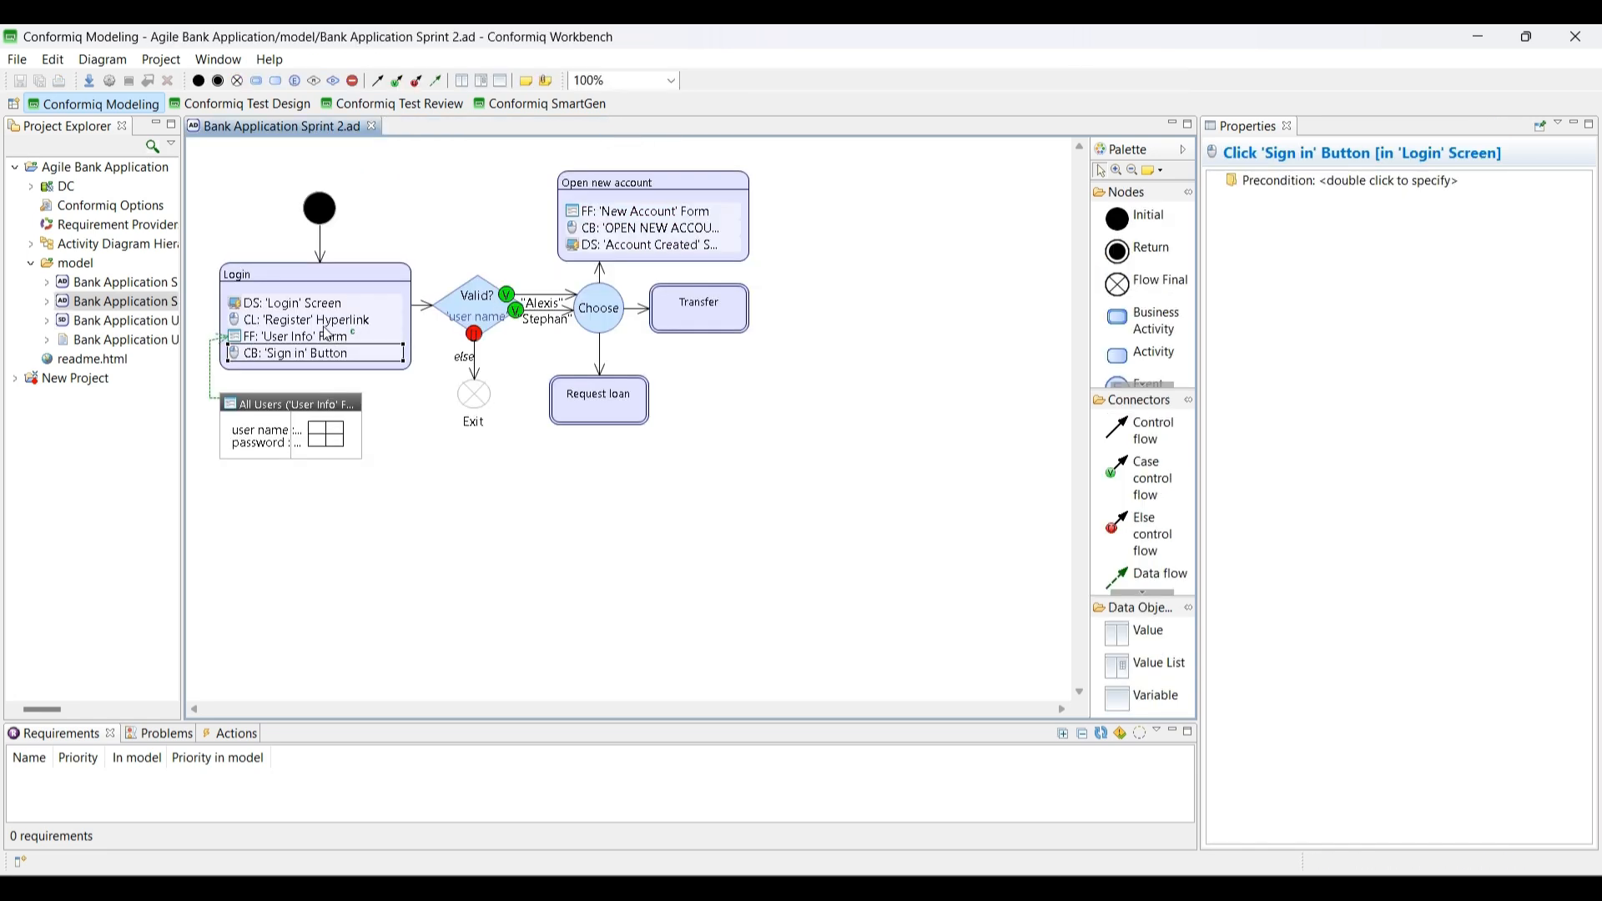
- Go to the structure diagram element behind the Login activity's 'Register' Hyperlink action
click(302, 320)
right_click(301, 318)
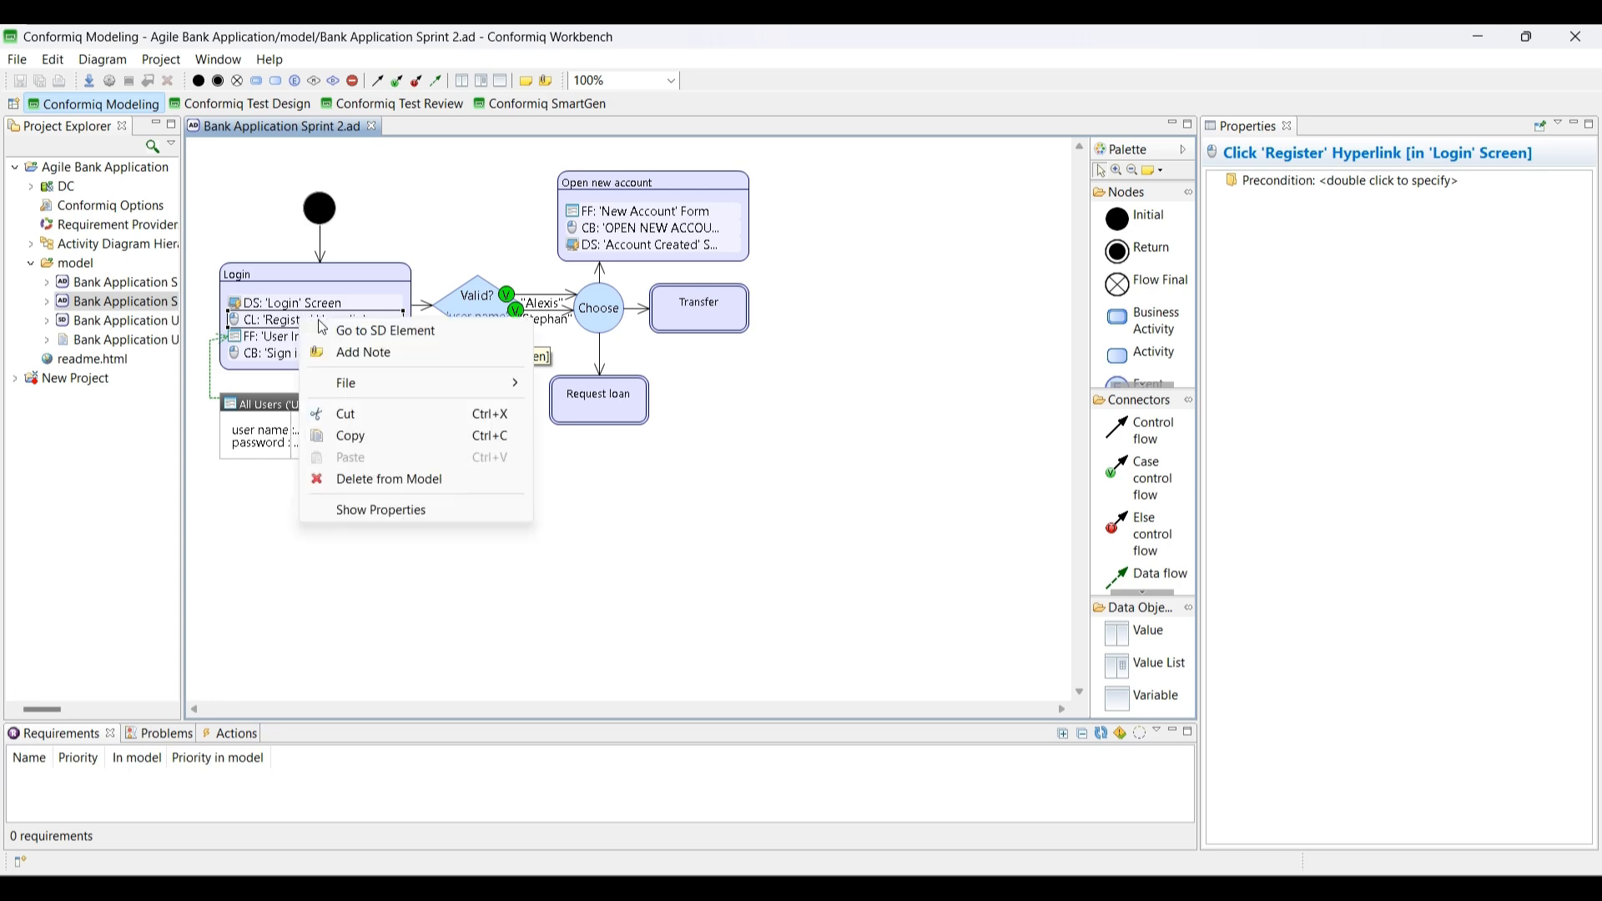
click(365, 331)
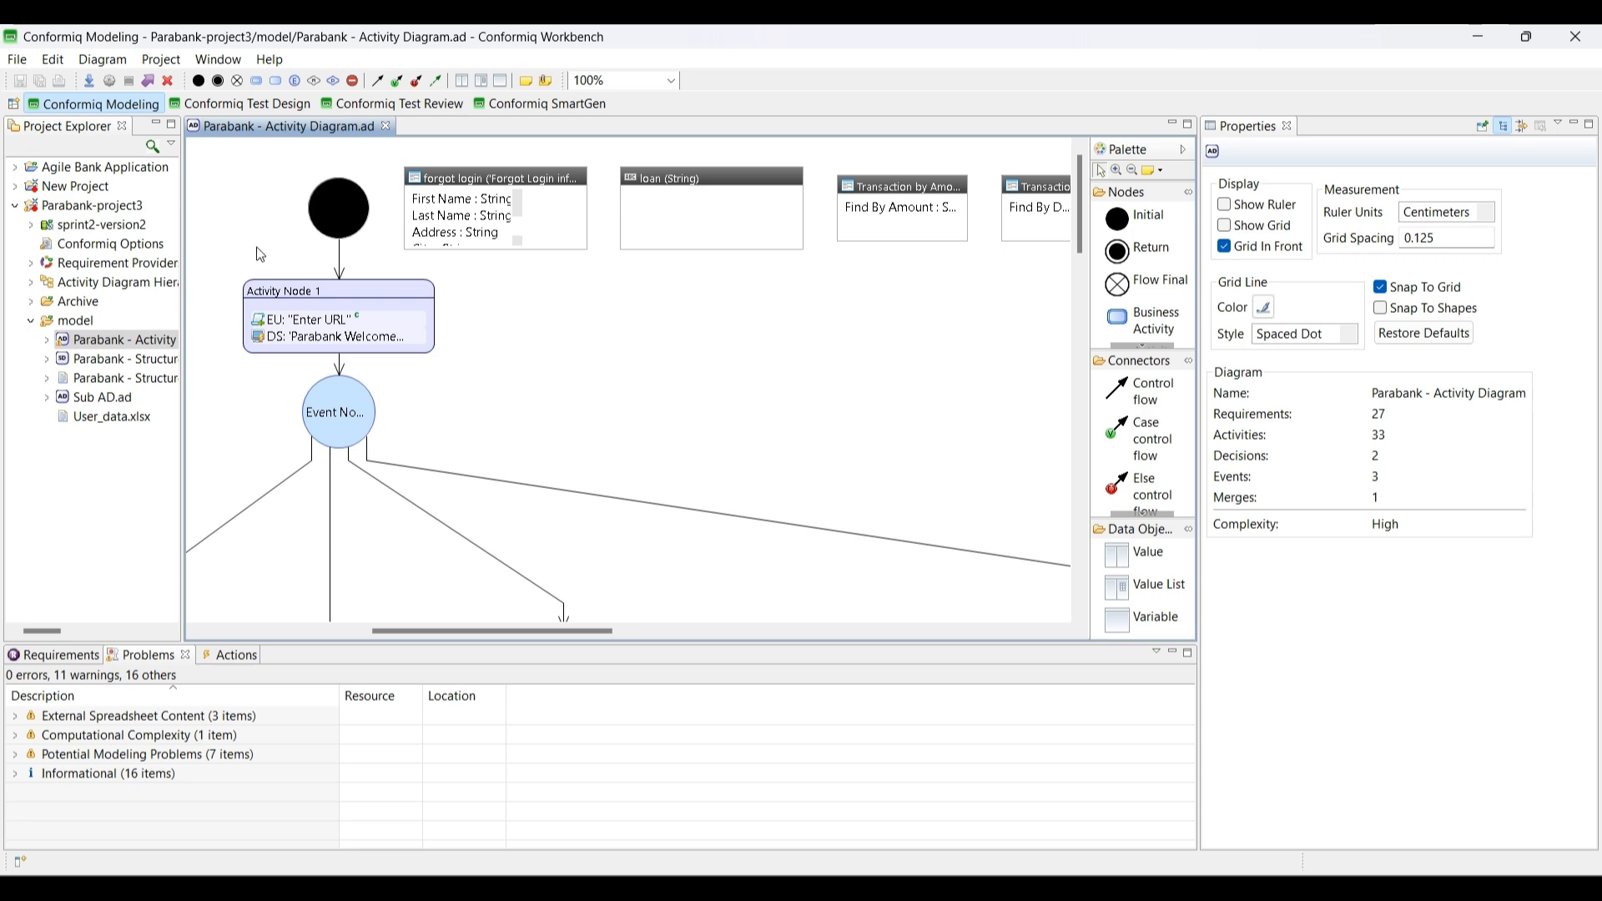
- Examine the 'Transaction Results' data table action of the Transaction by Amount activity in Parabank - Activity Diagram.ad
scroll(572, 382, down, 3)
scroll(572, 381, down, 1)
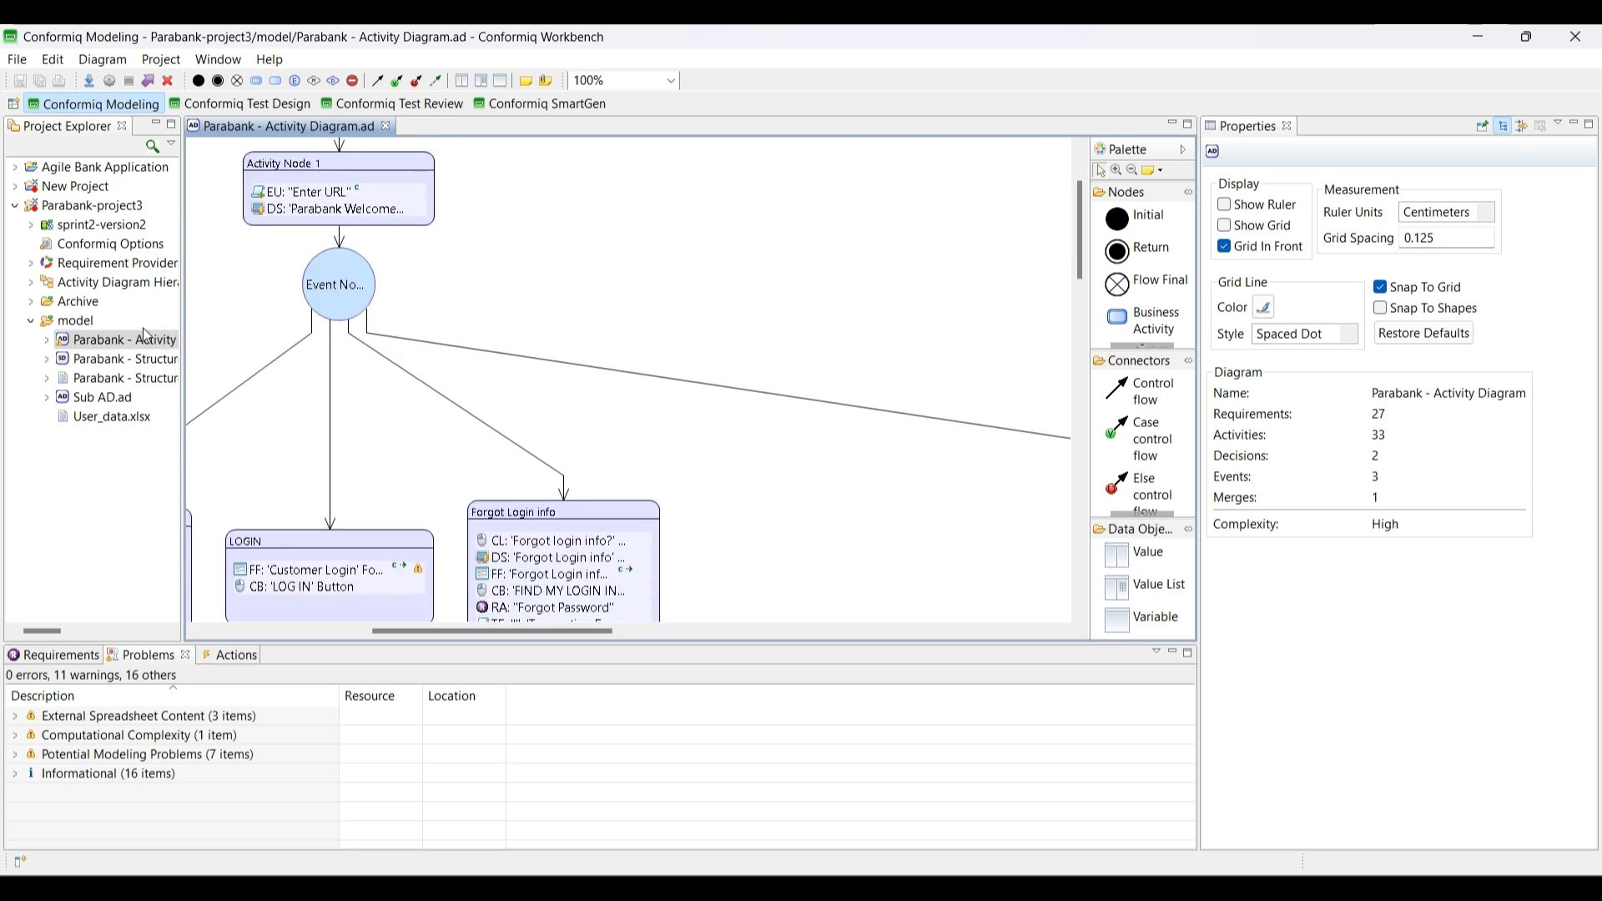
scroll(551, 401, down, 20)
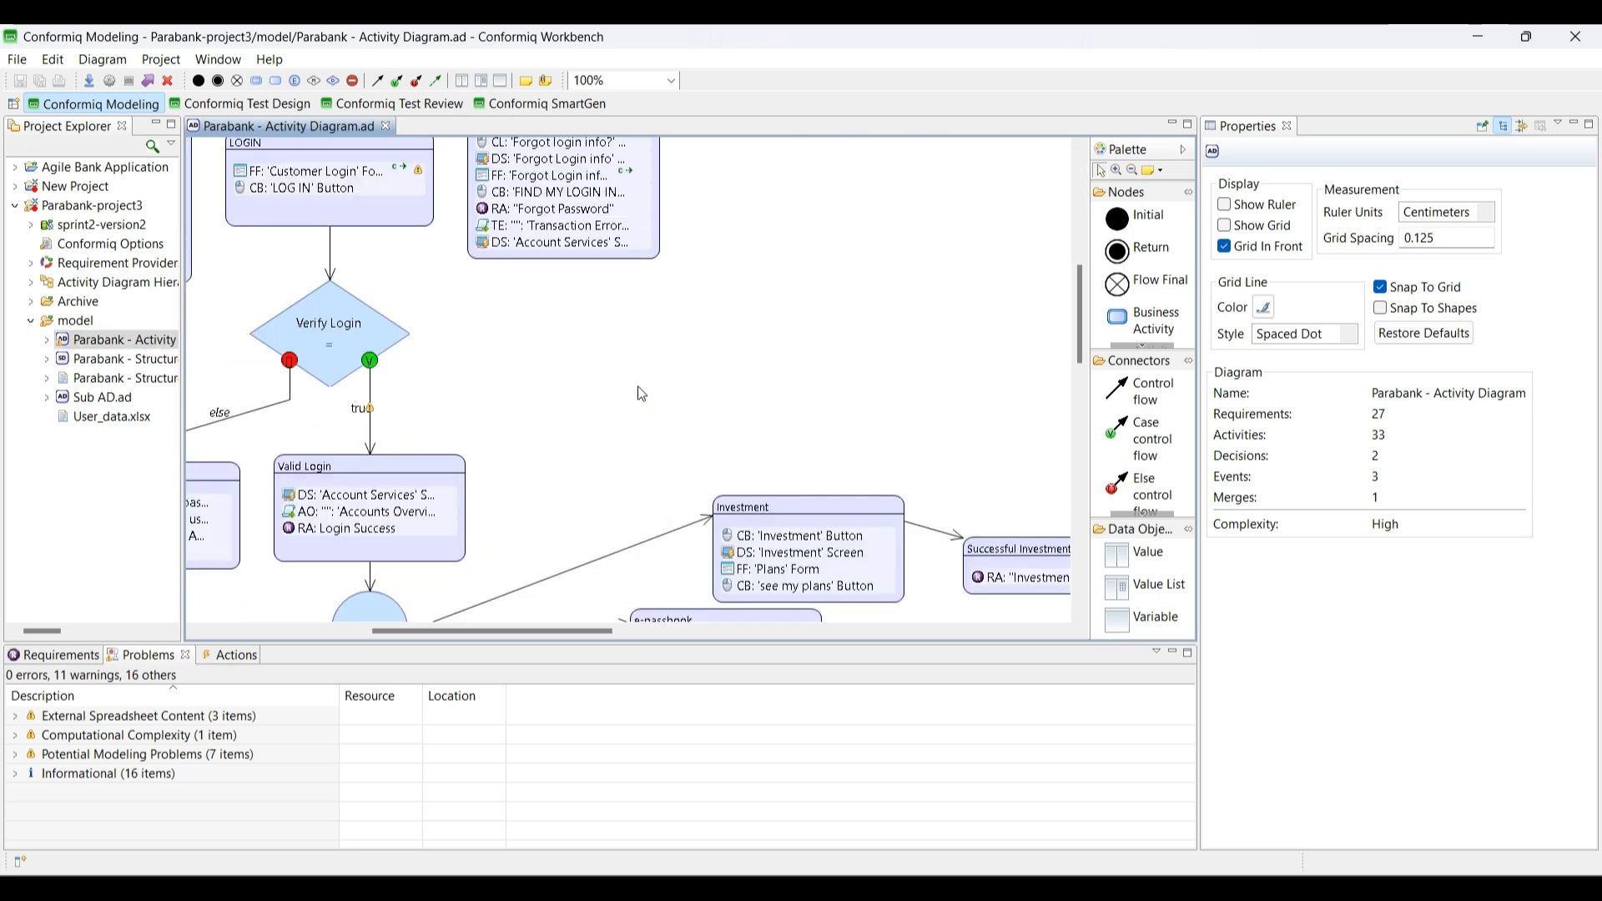
scroll(641, 392, down, 10)
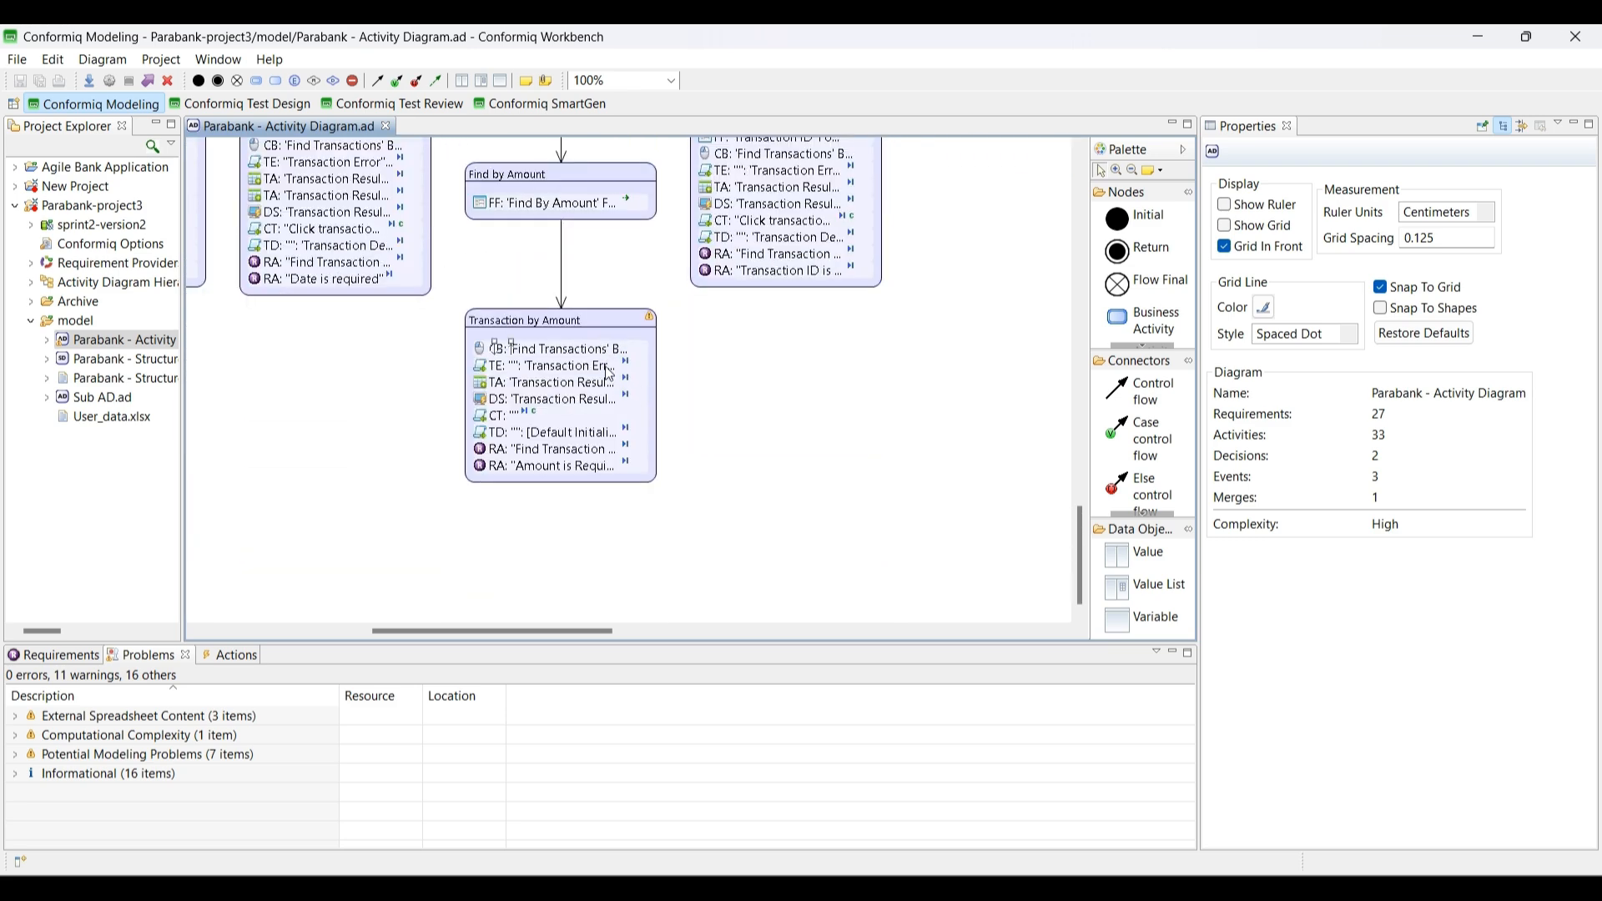
click(609, 367)
click(587, 385)
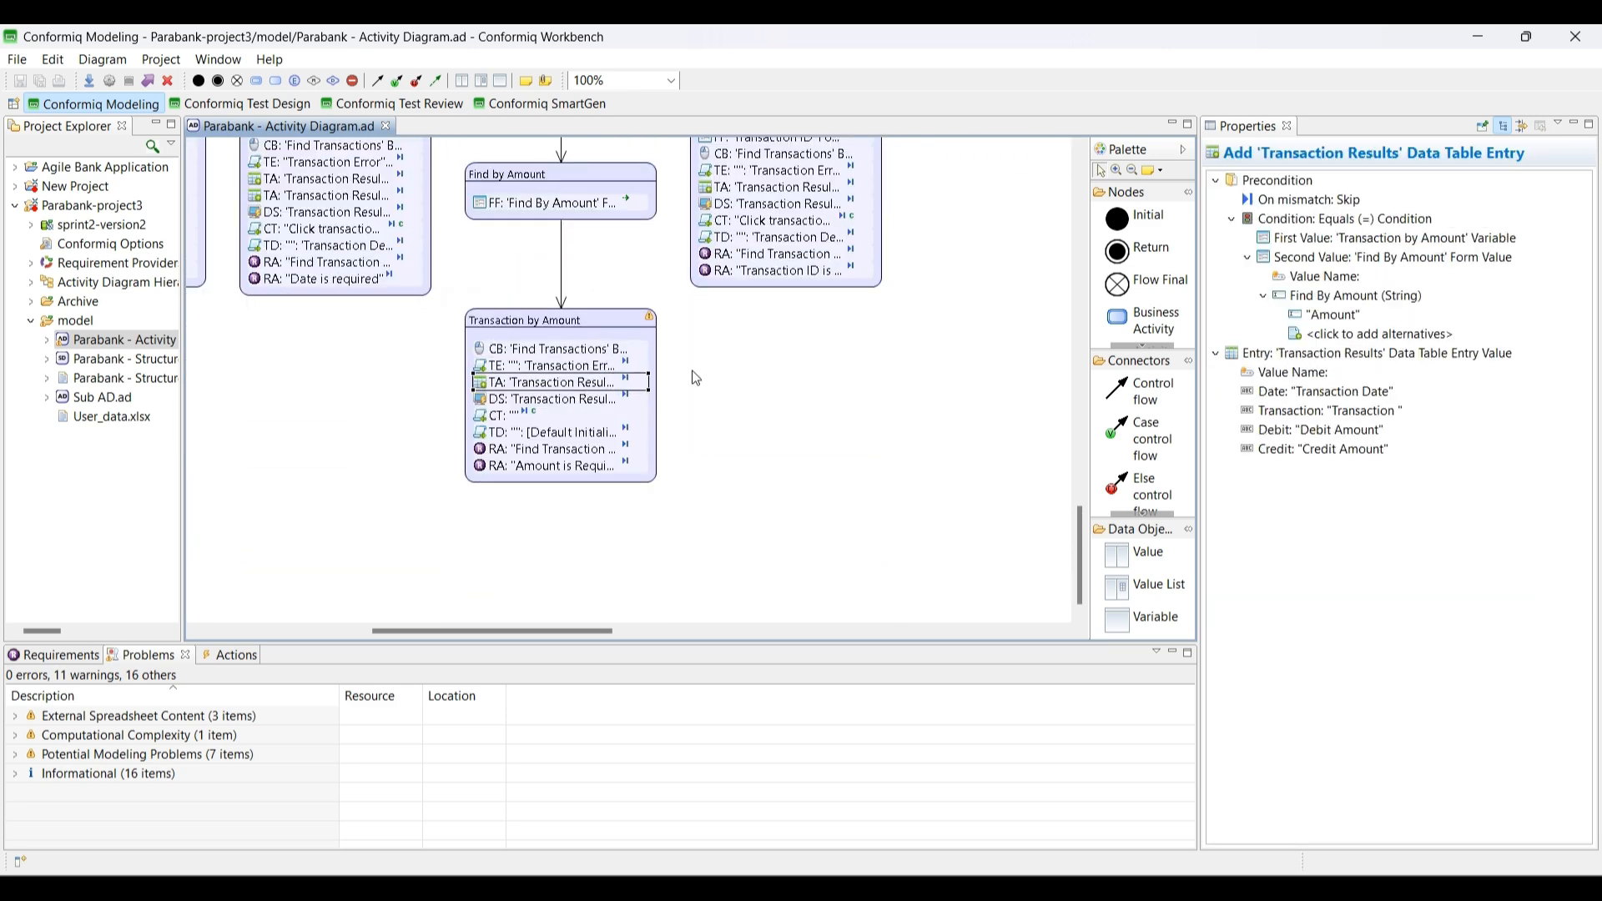
- Examine the 'Transaction ID' form and 'Transaction Results' actions of the Transaction by ID activity
scroll(716, 367, up, 5)
click(801, 428)
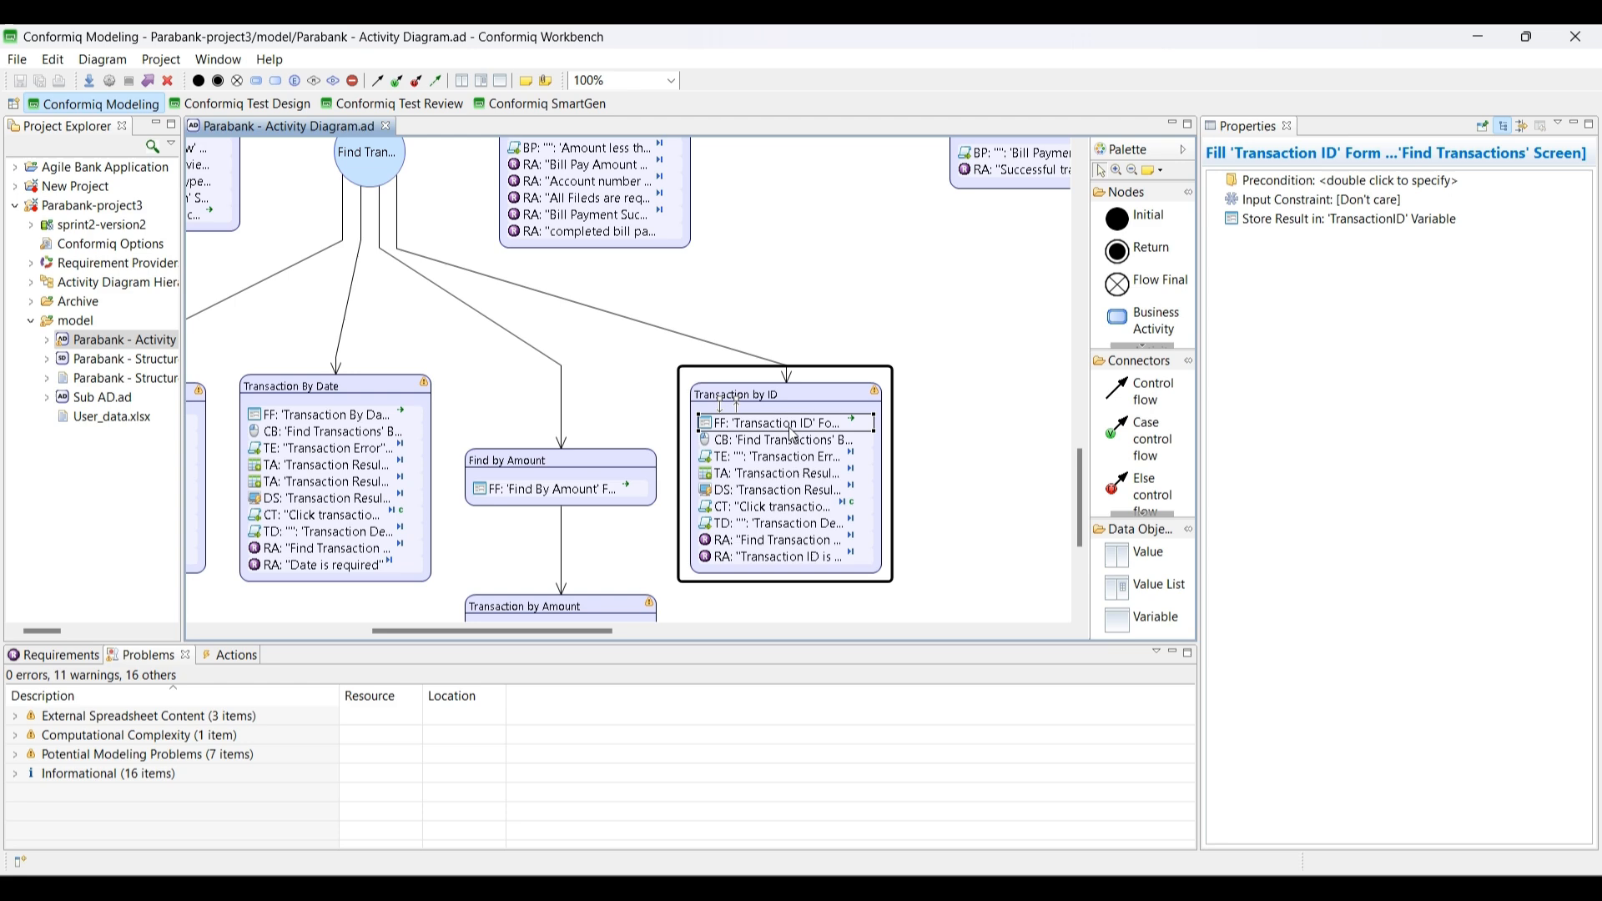
click(793, 473)
- Examine the Successful Bill Payment activity's bill payment verification and its warning, and list the Potential Modeling Problems
scroll(793, 482, up, 5)
click(592, 379)
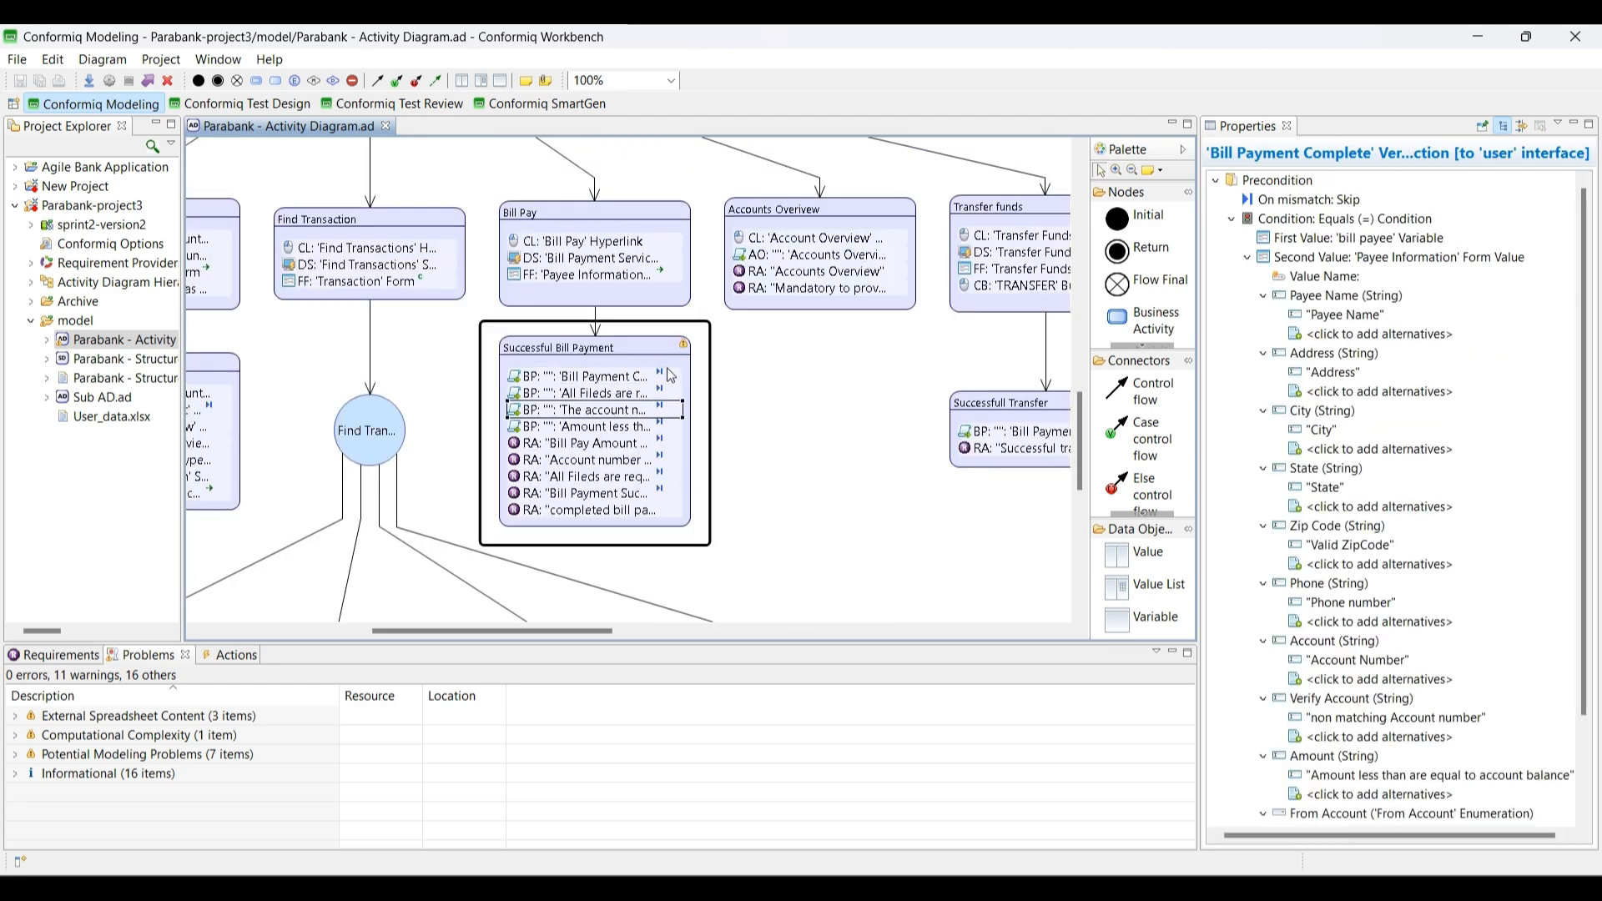
mouse_move(687, 353)
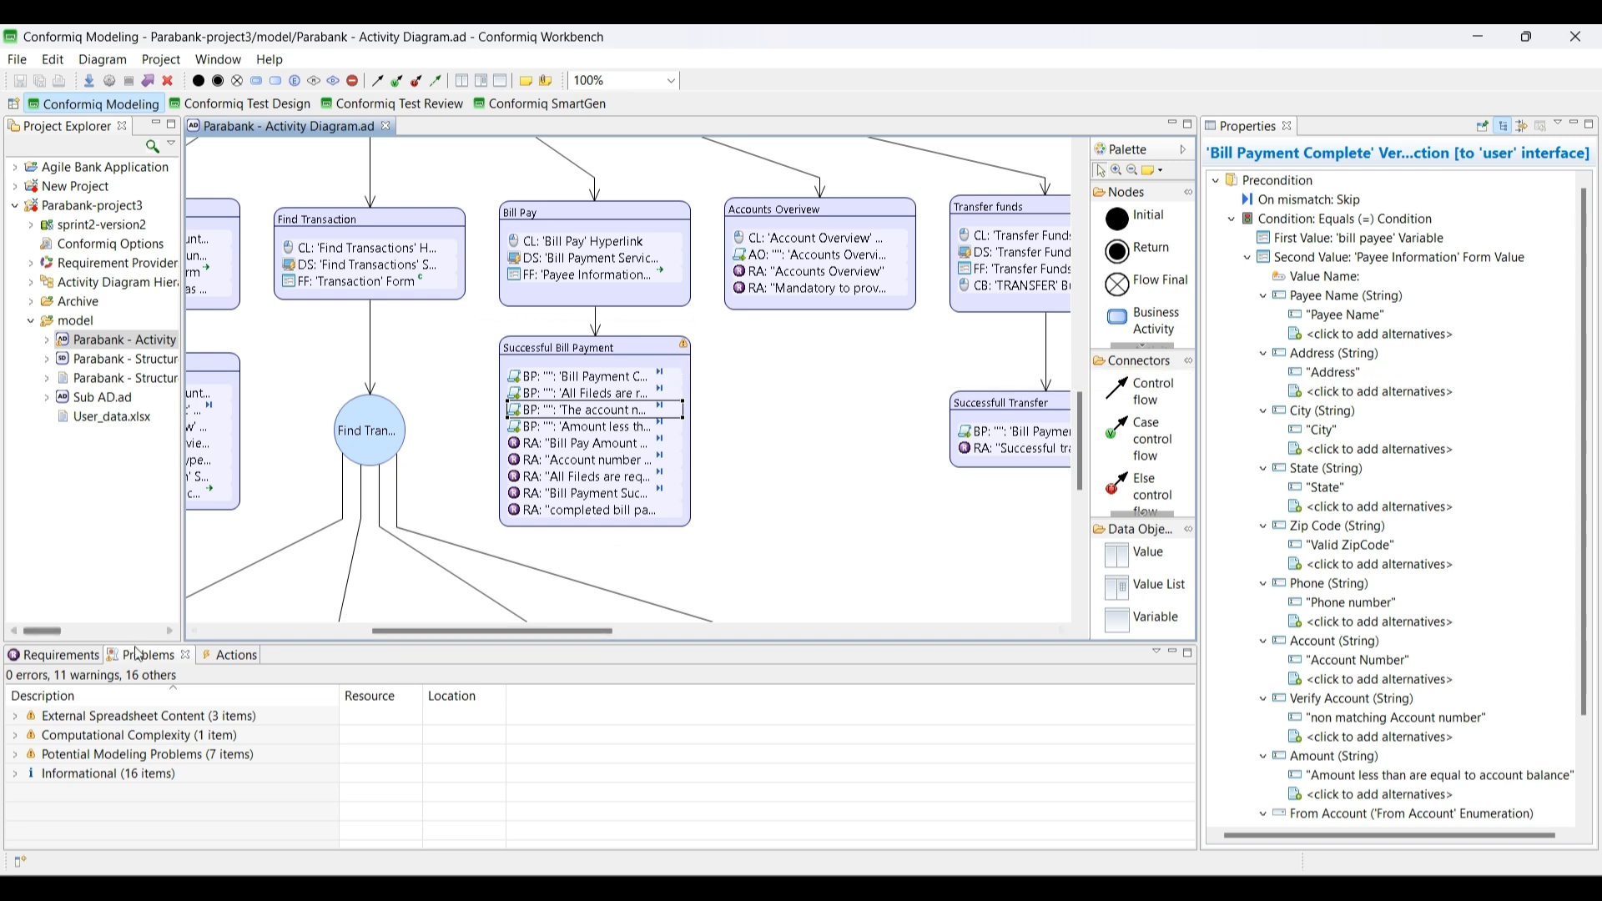
click(19, 756)
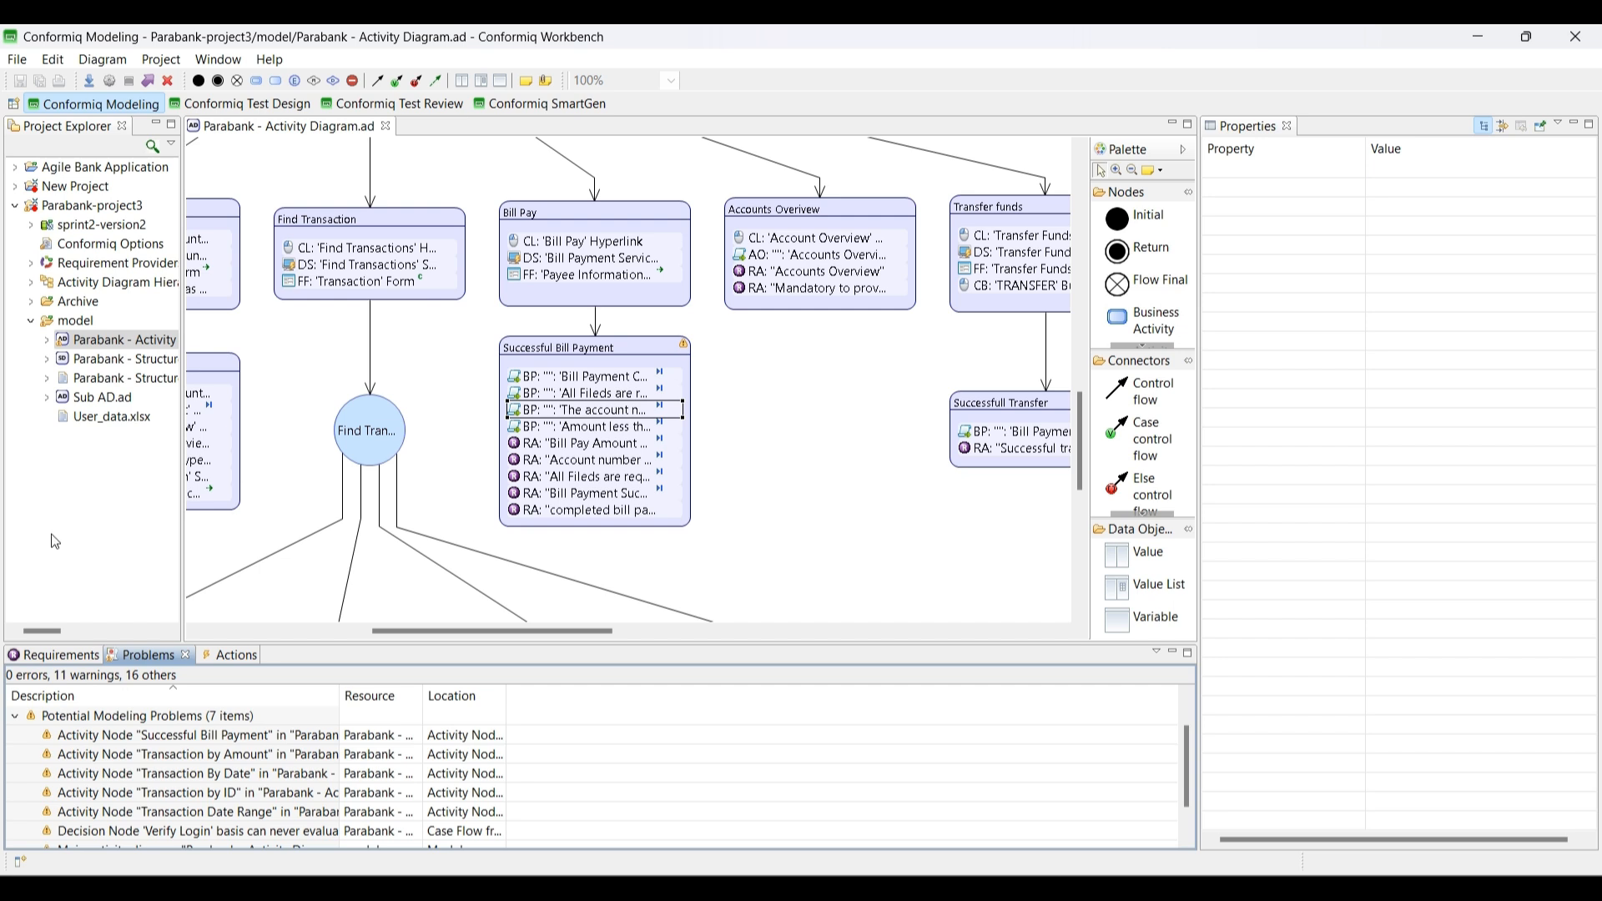
- Open User_data.xlsx from the Parabank-project3 model folder in Excel, review its rows and return to Conformiq
click(106, 413)
double_click(106, 413)
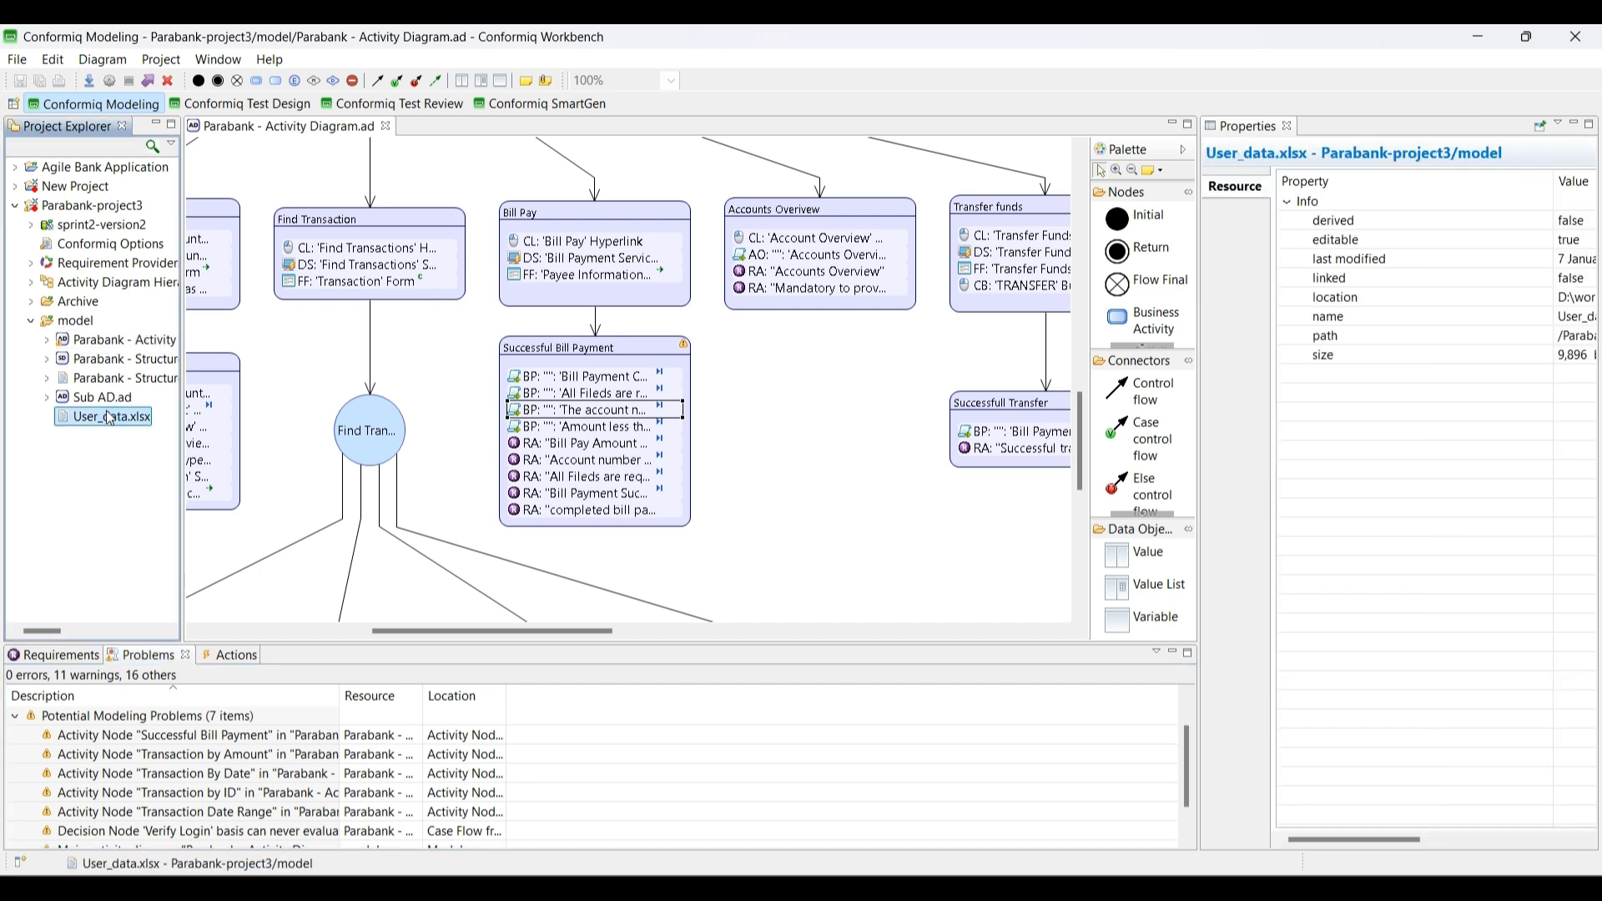
scroll(208, 630, down, 2)
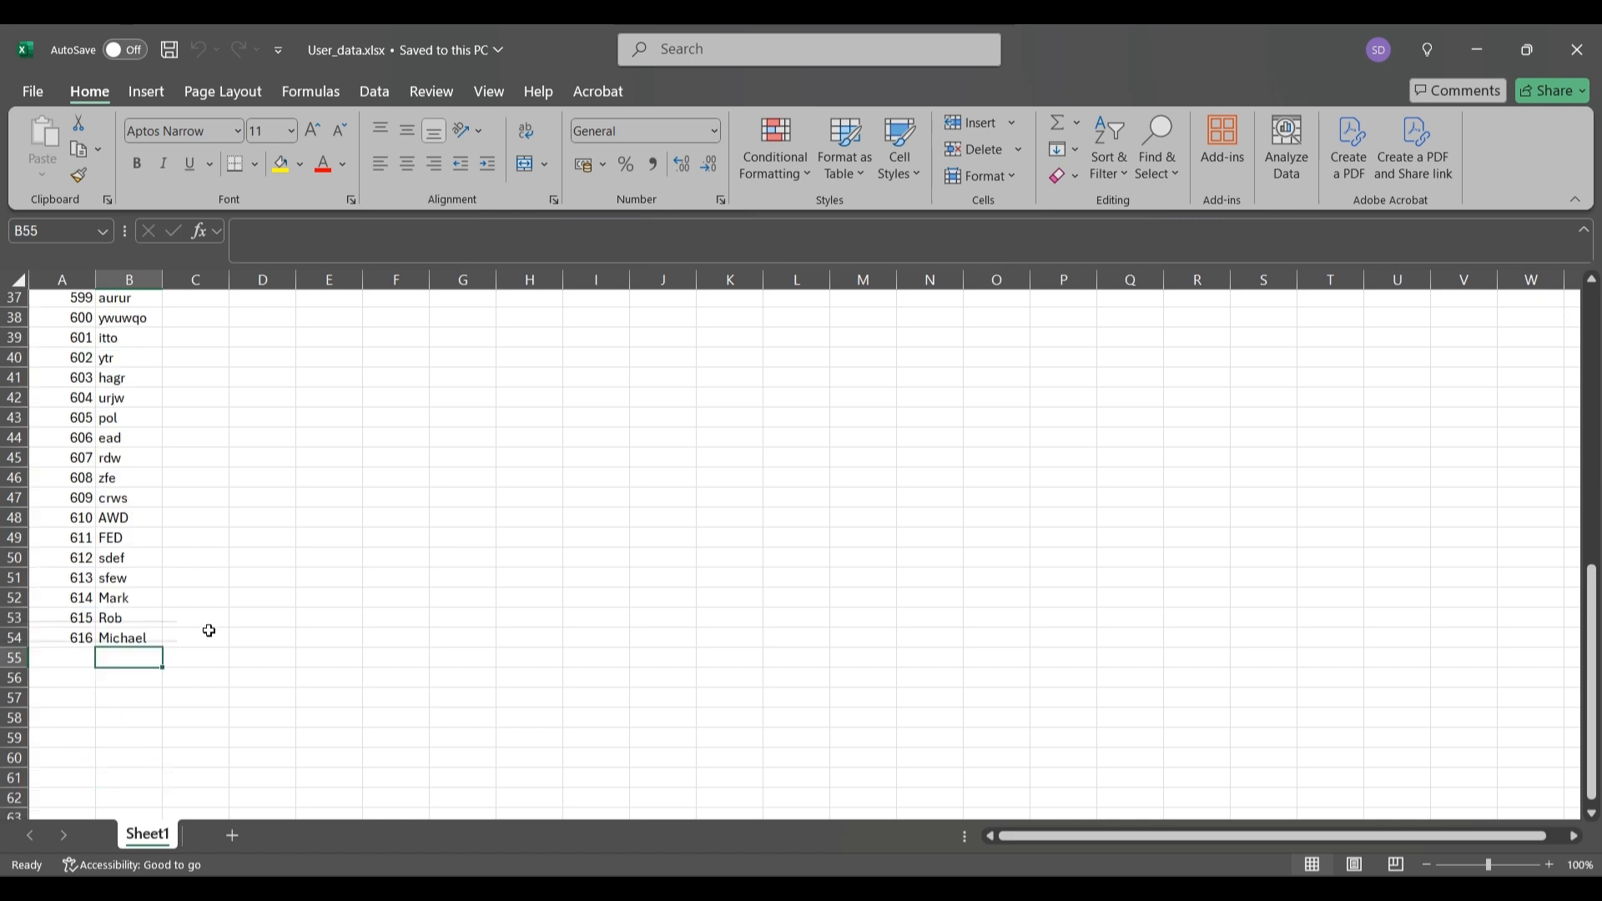
scroll(152, 501, up, 5)
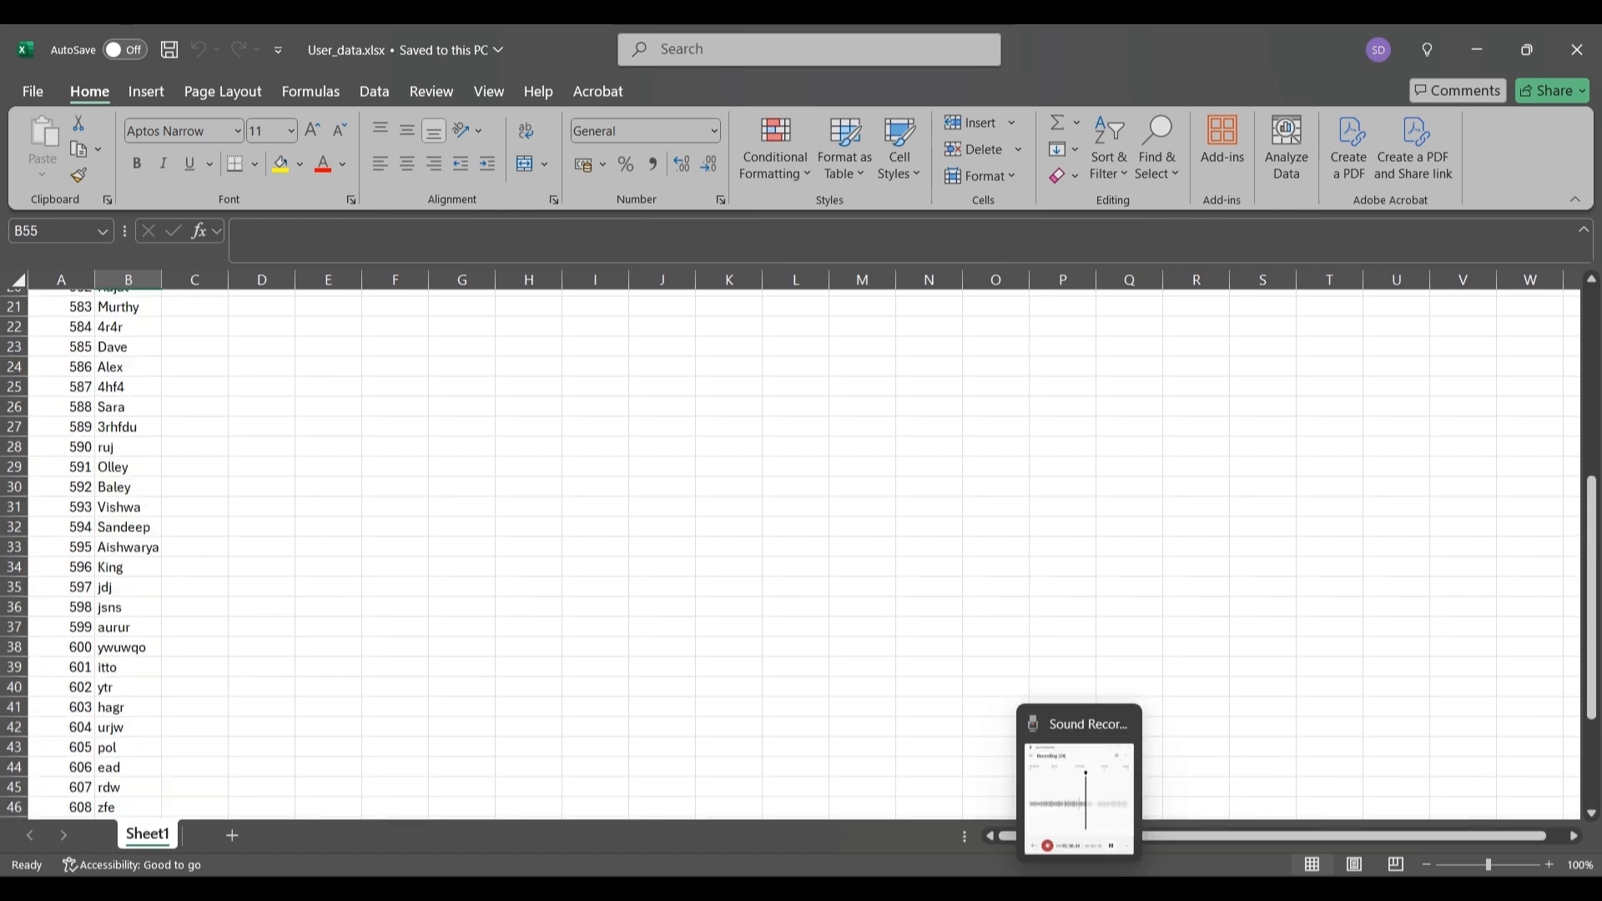
click(990, 890)
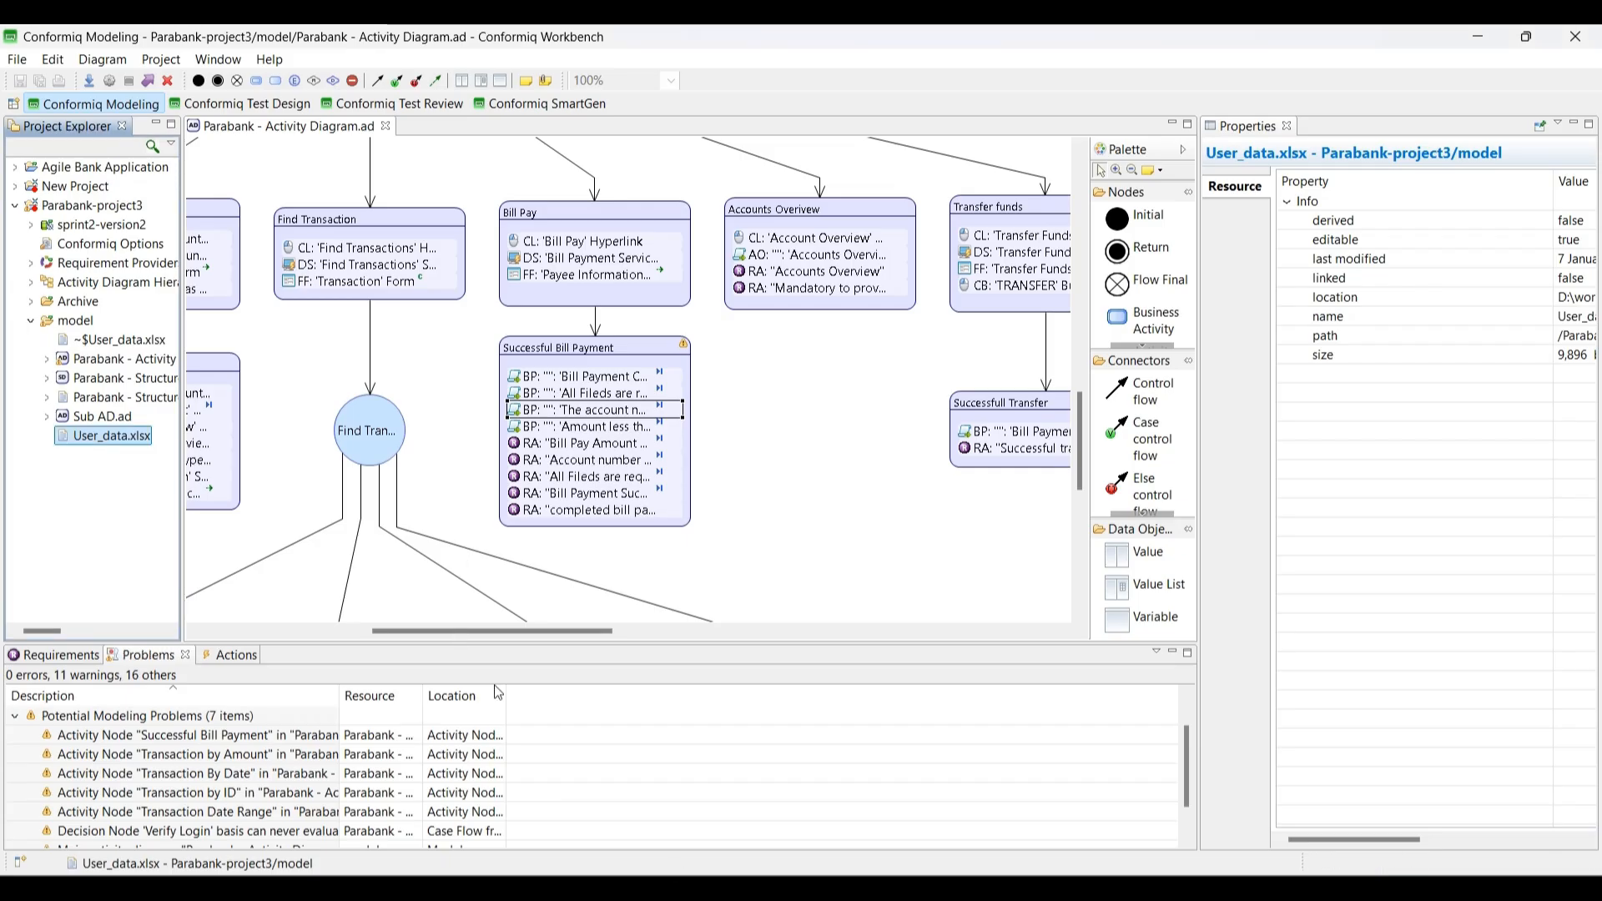
- List the External Spreadsheet Content problems and examine the warning on the LOGIN activity's 'Customer Login' form action
click(18, 721)
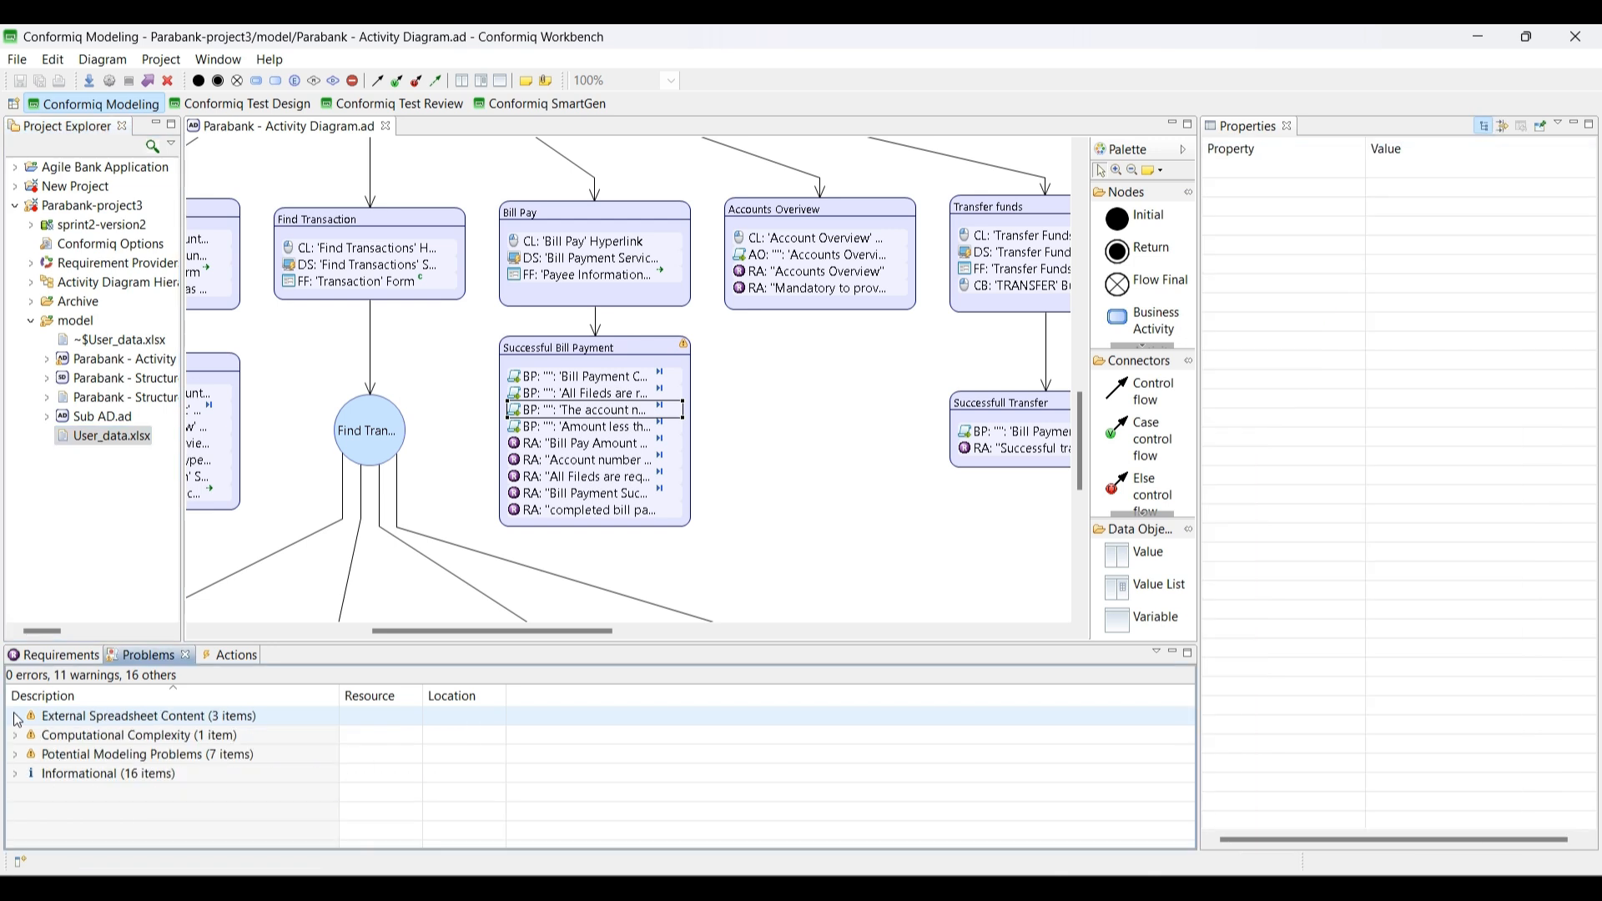
click(15, 716)
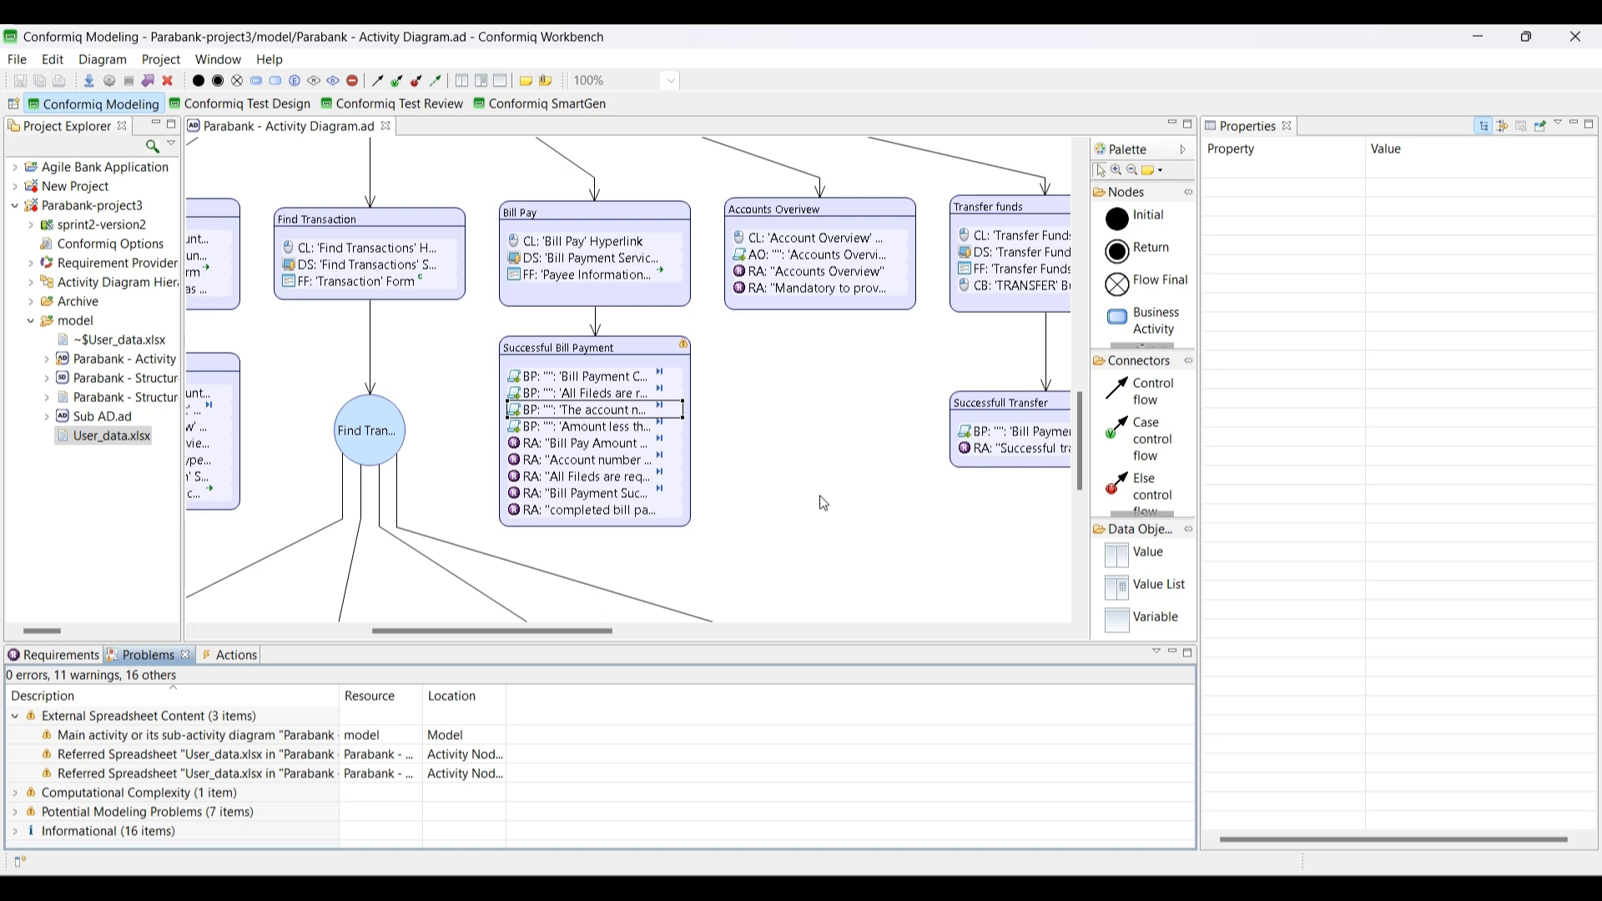
scroll(816, 475, up, 12)
scroll(815, 476, down, 3)
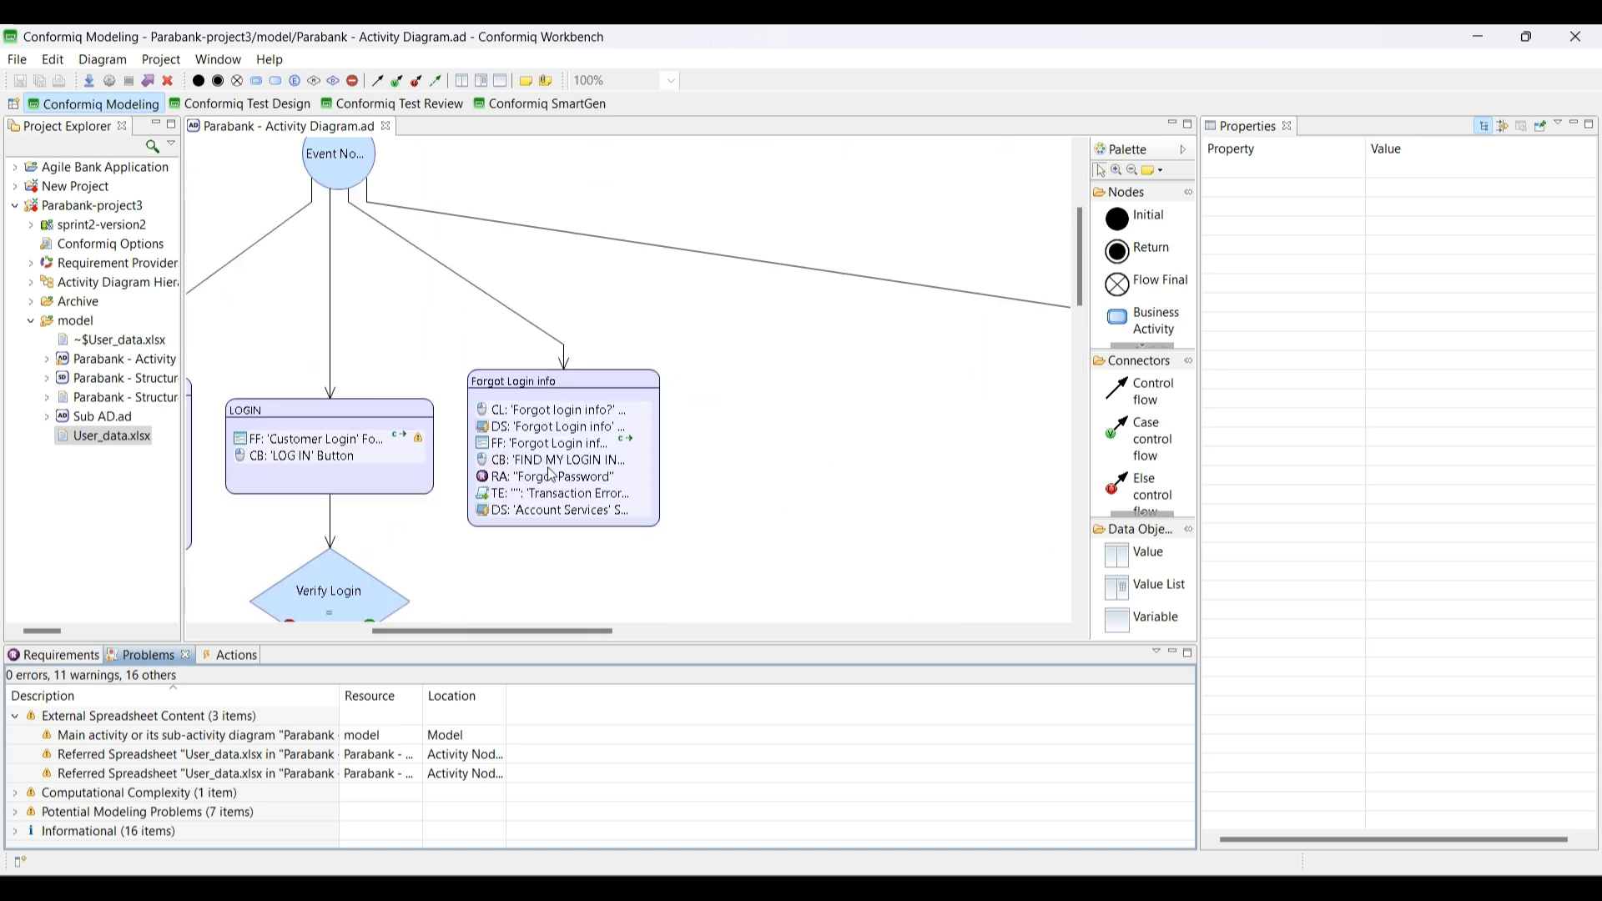
click(386, 442)
mouse_move(416, 443)
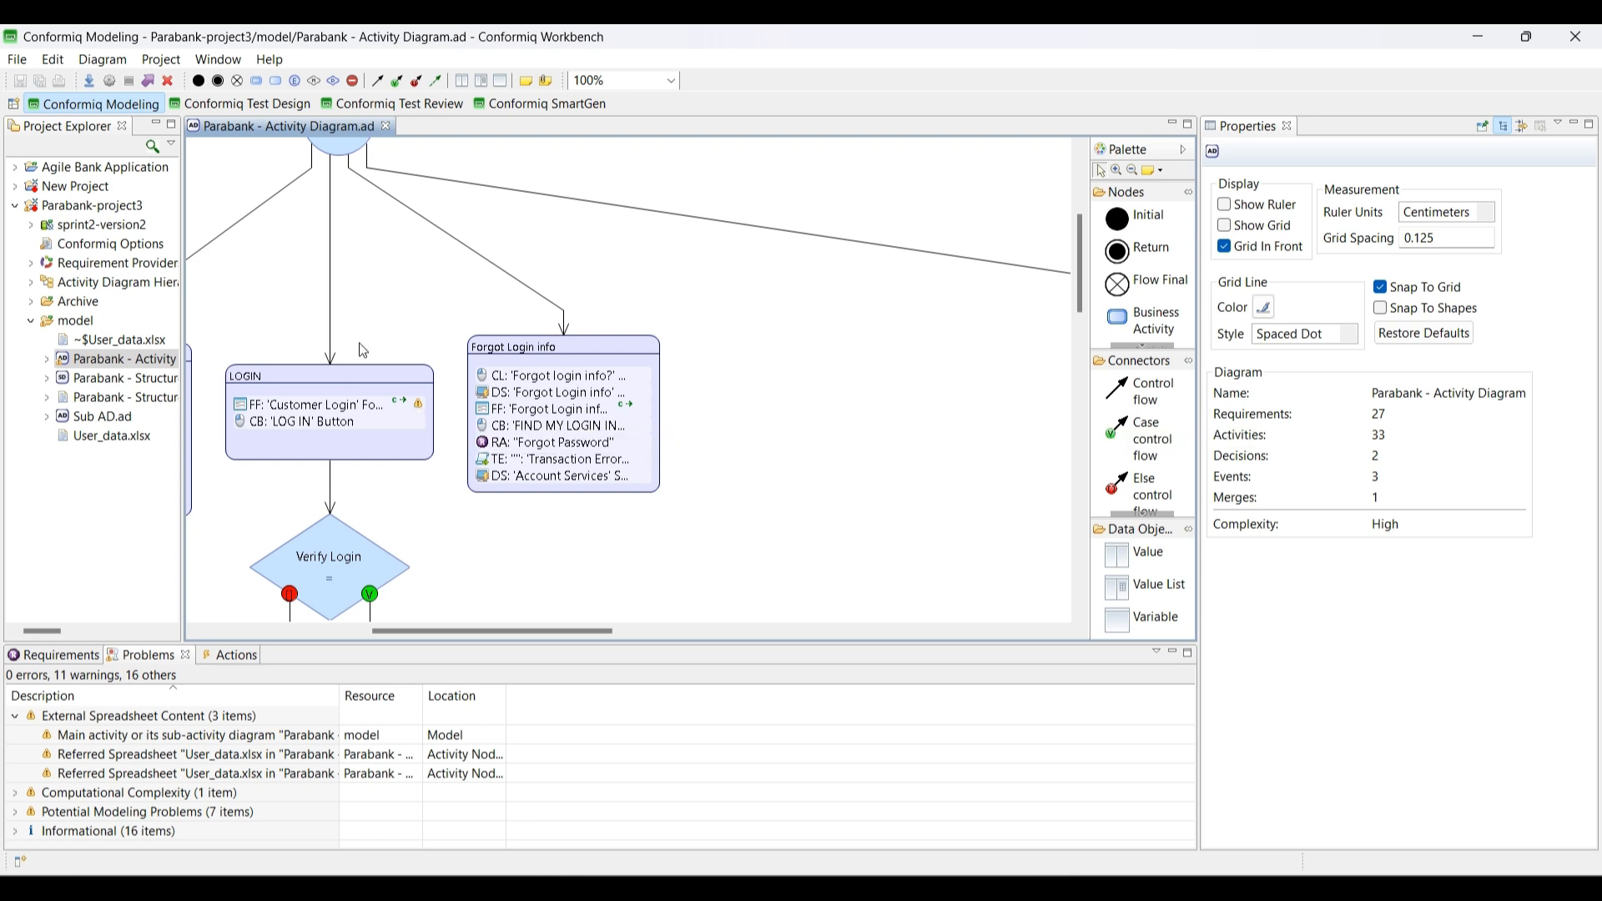
- Search the project files and folders for "login", and for "bank"
click(152, 147)
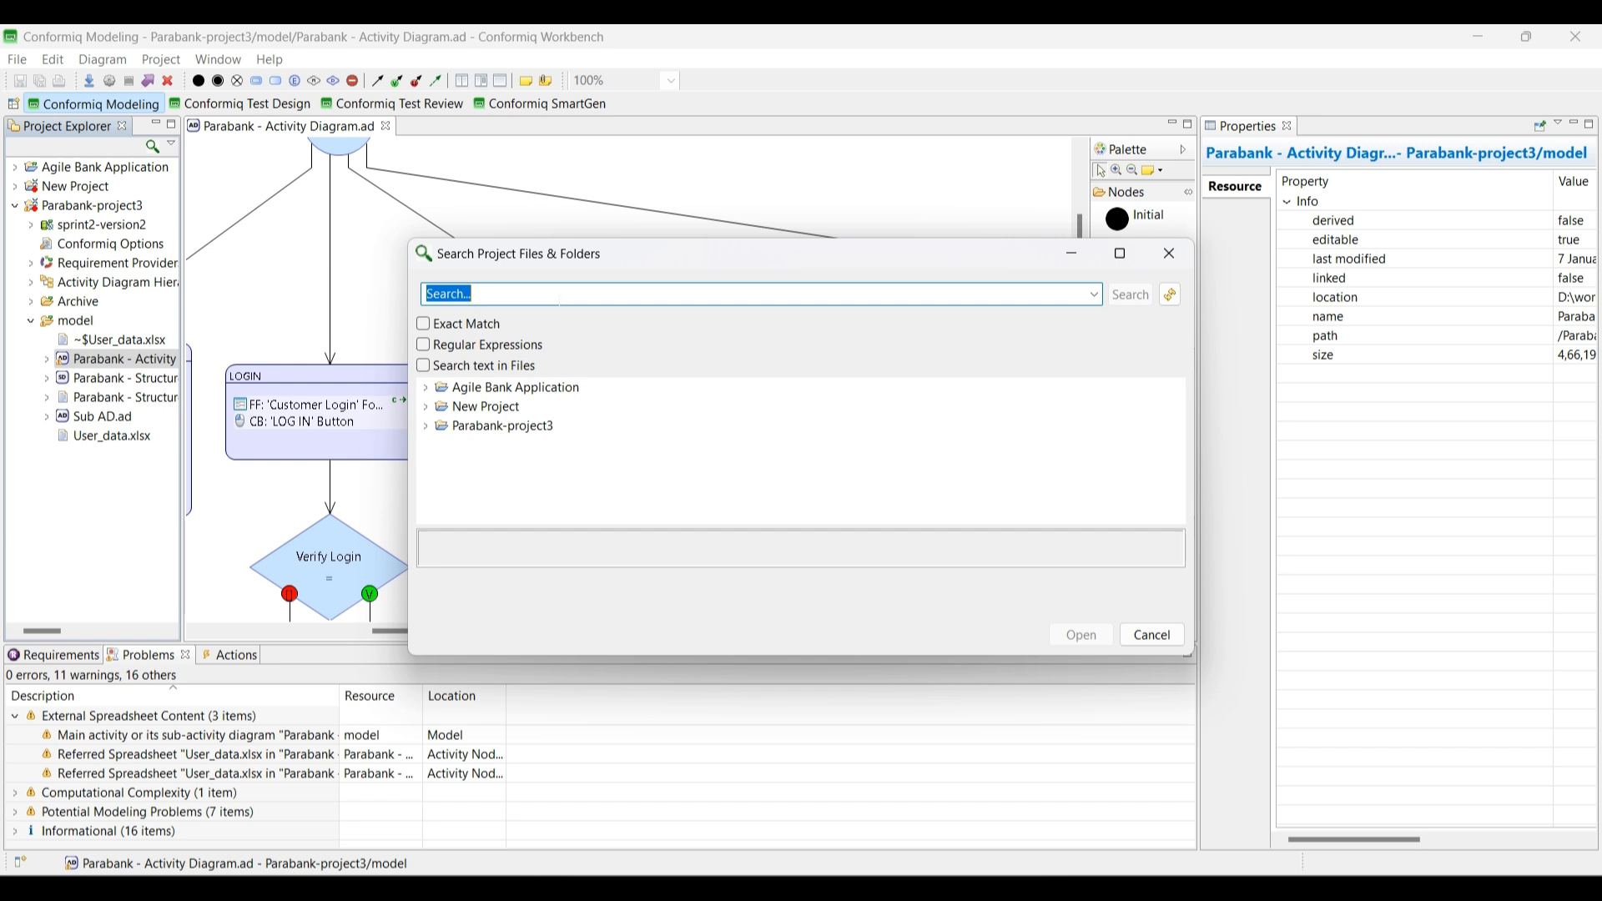
text(login)
key(Return)
key(BackSpace)
text(bank)
key(Return)
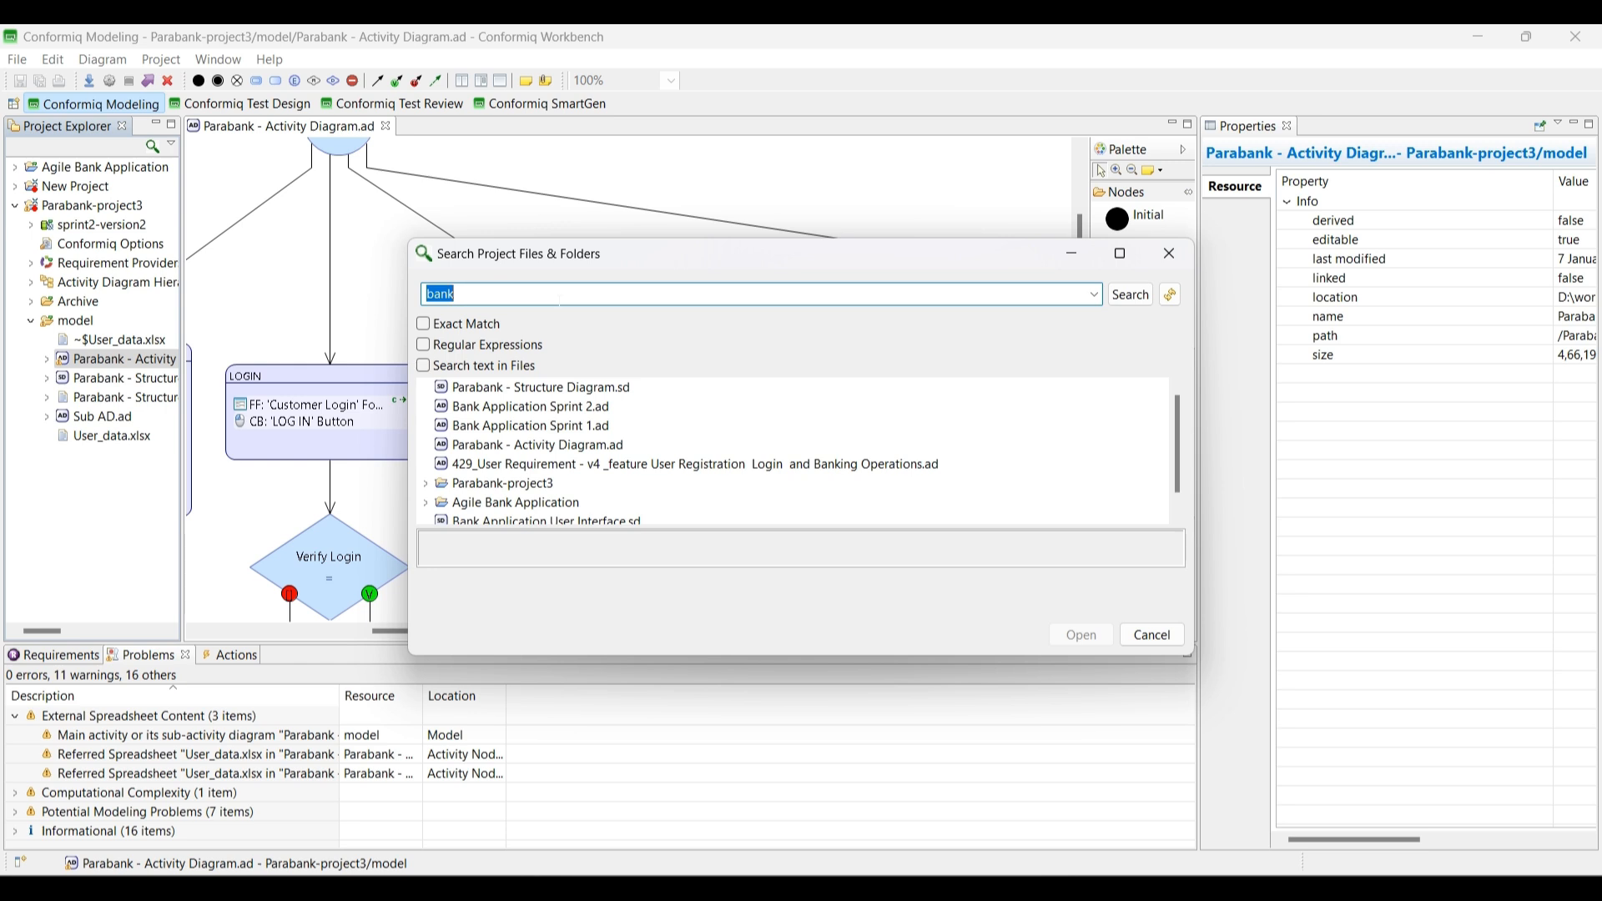
- Search the project files for "sprint" and rerun the "bank" search from the search history
key(BackSpace)
text(sprin)
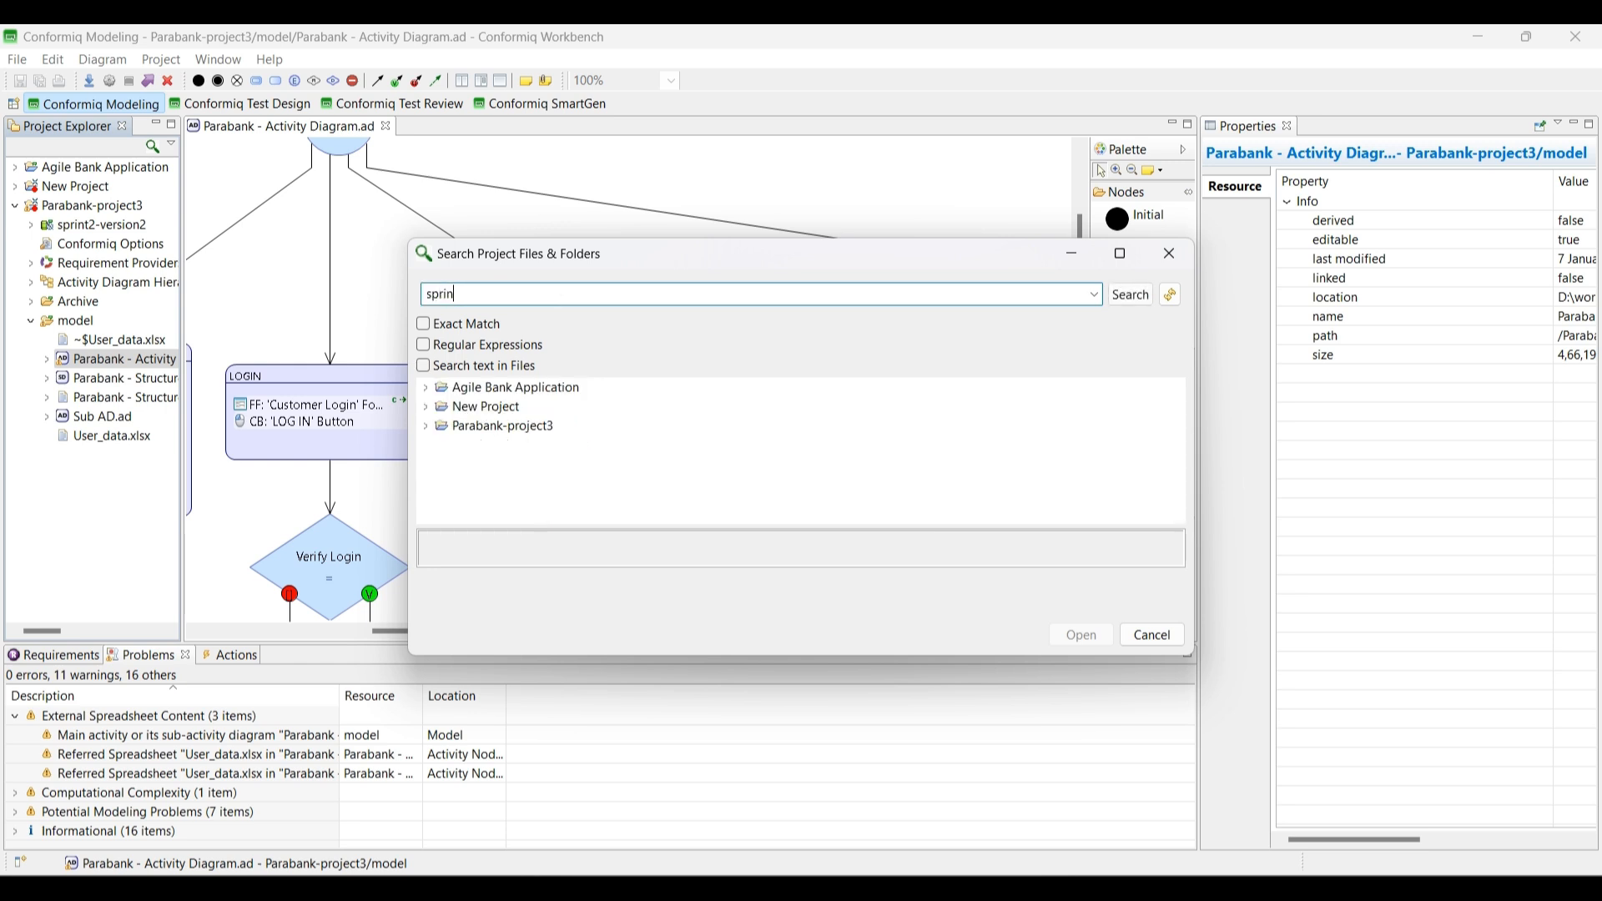
text(t)
key(Return)
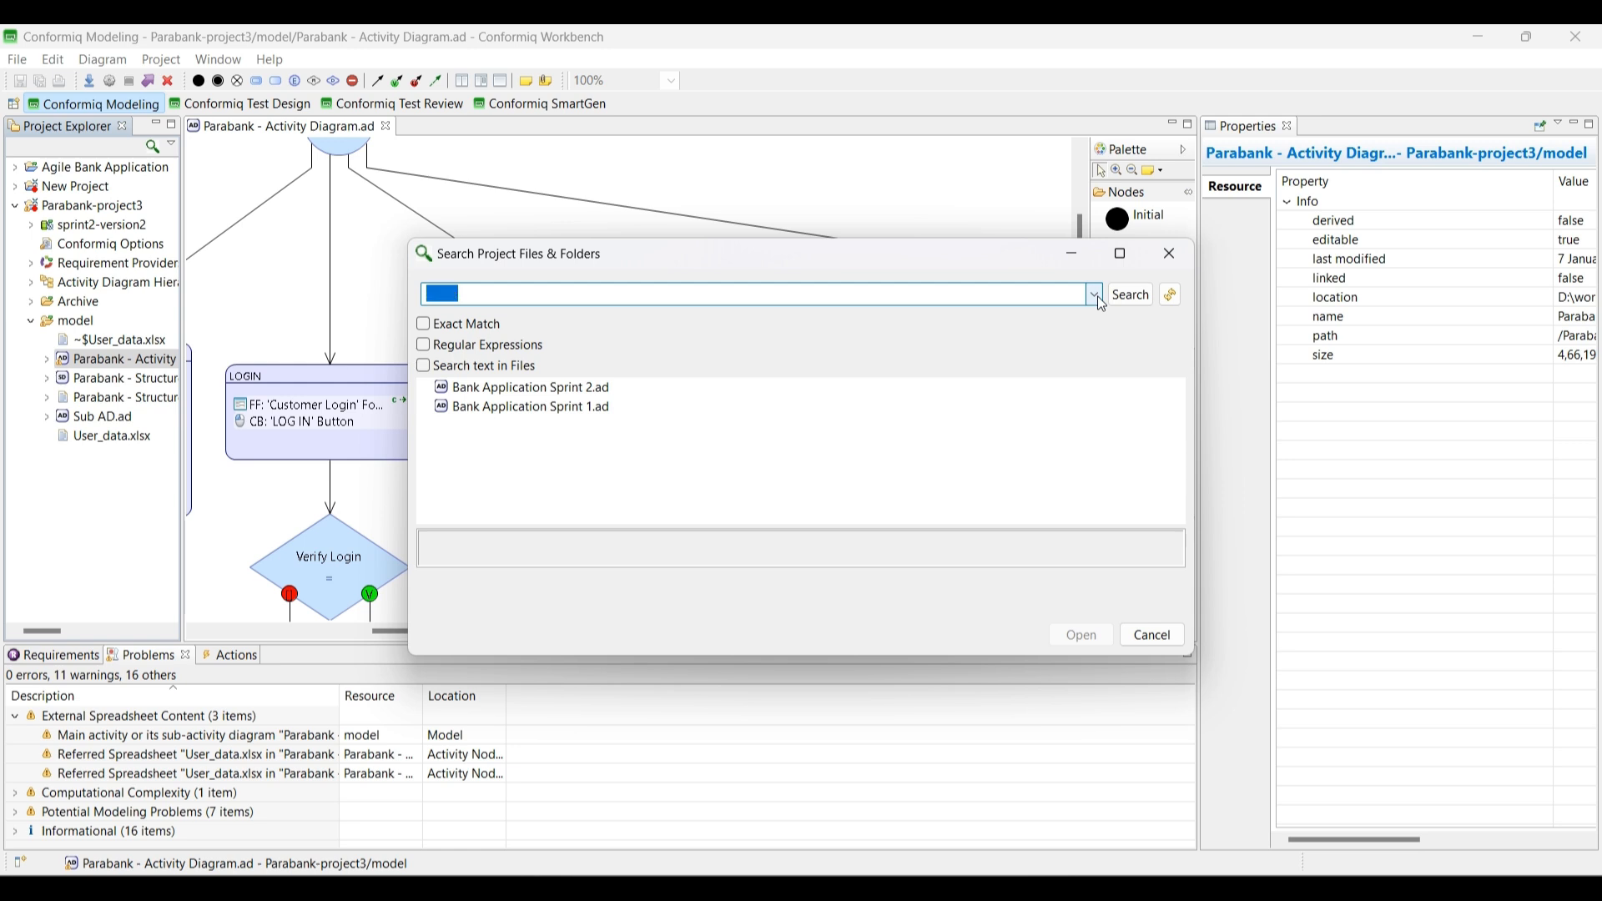
click(1095, 296)
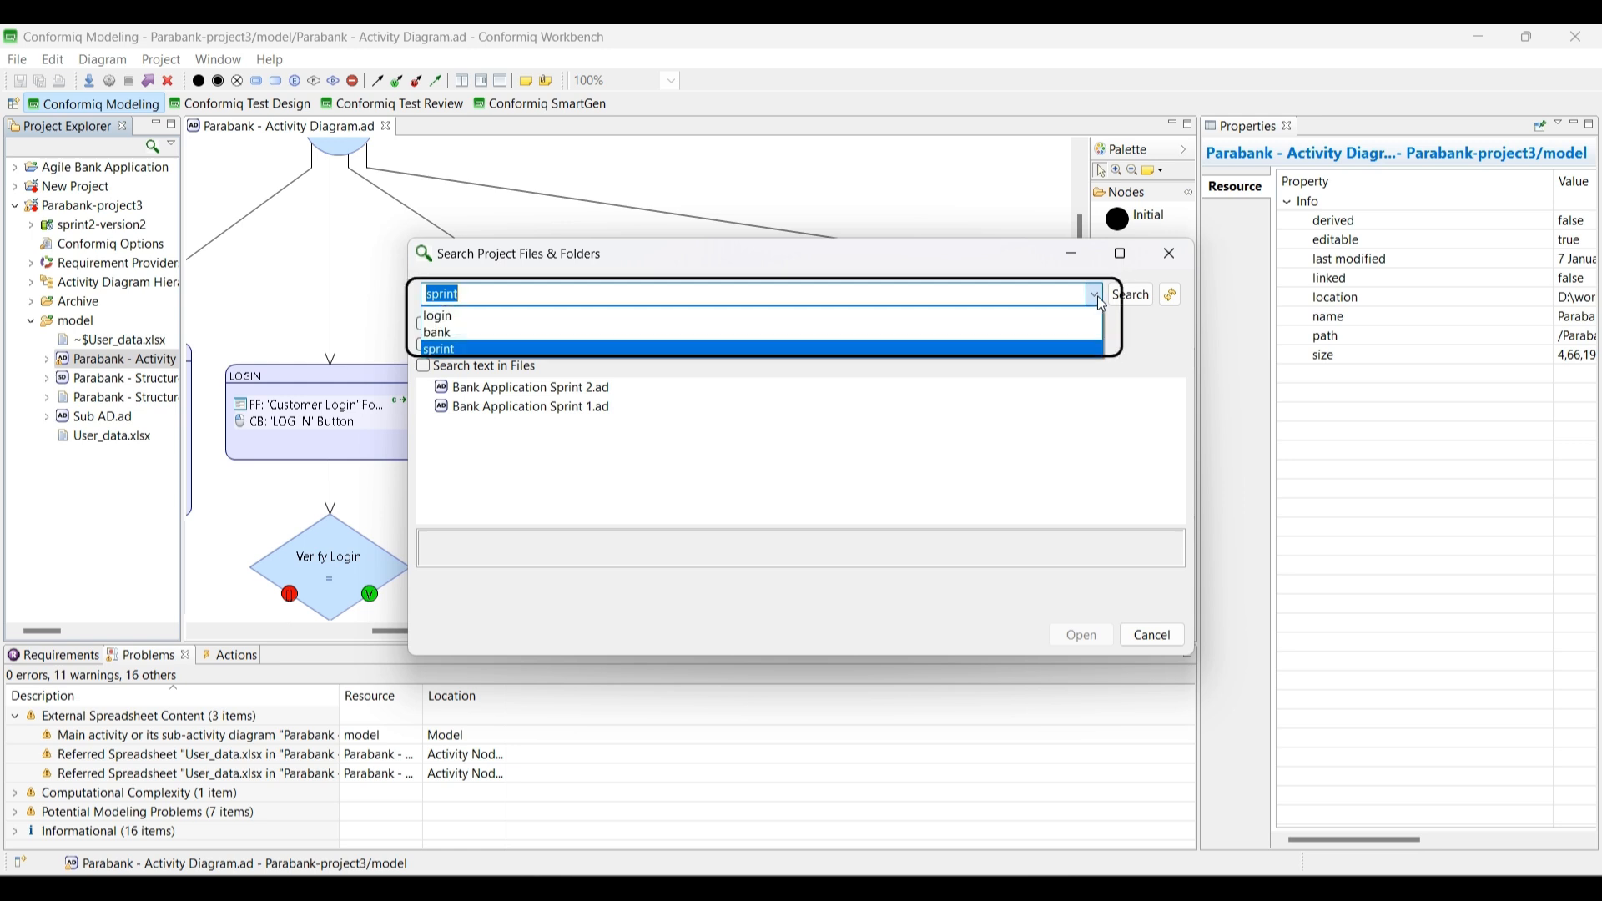
click(502, 332)
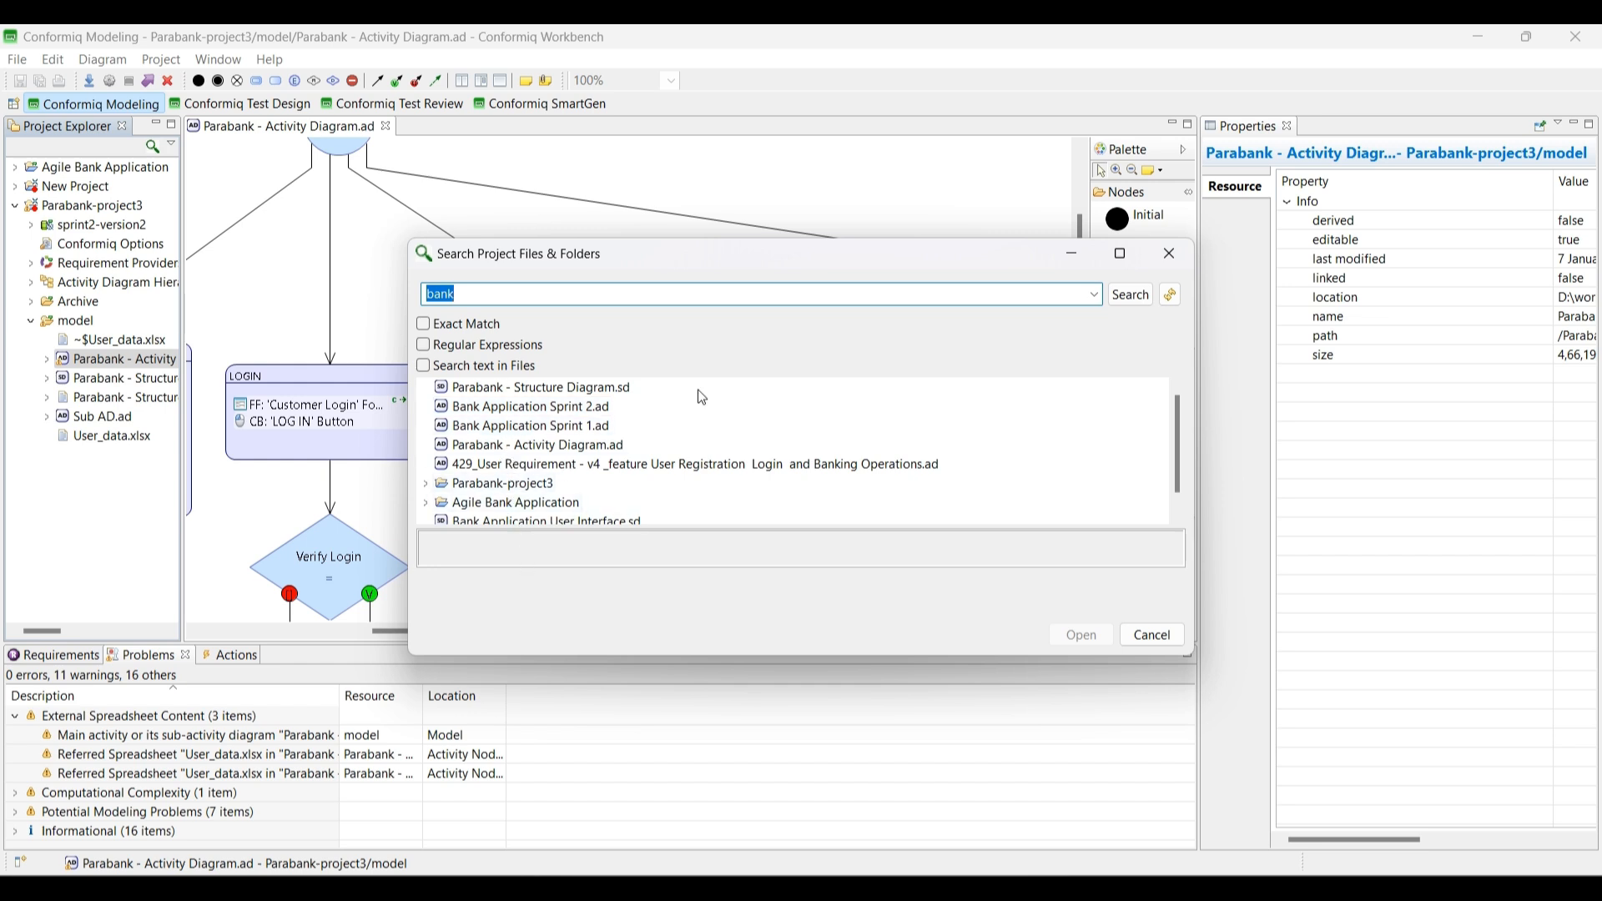
- Search the project file names for "login" again
key(BackSpace)
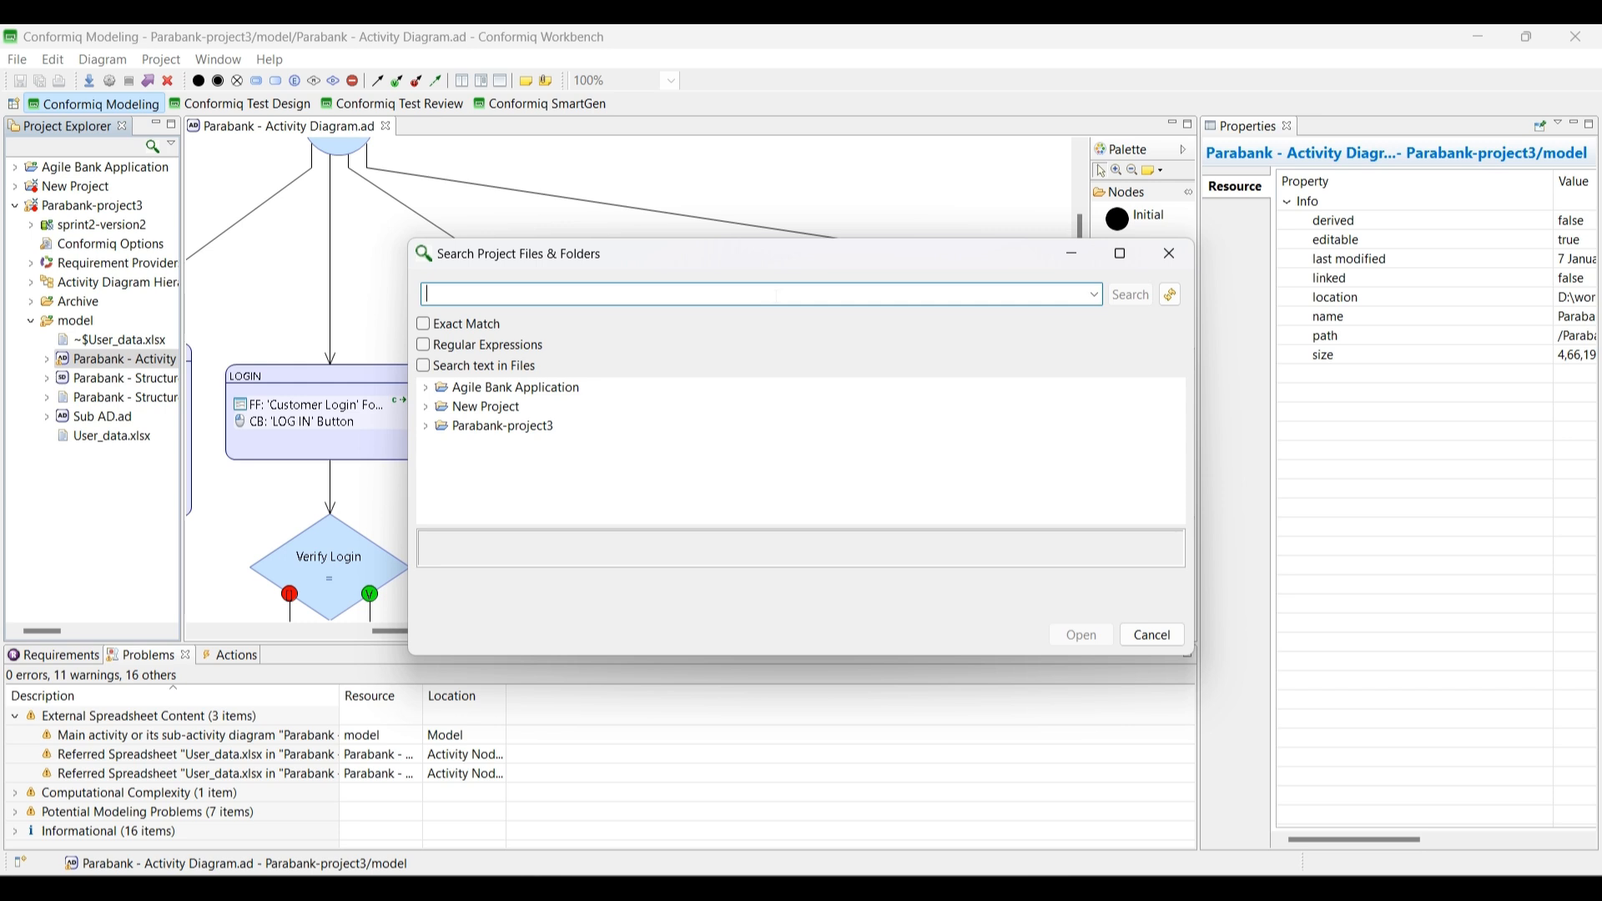
text(login)
click(1130, 296)
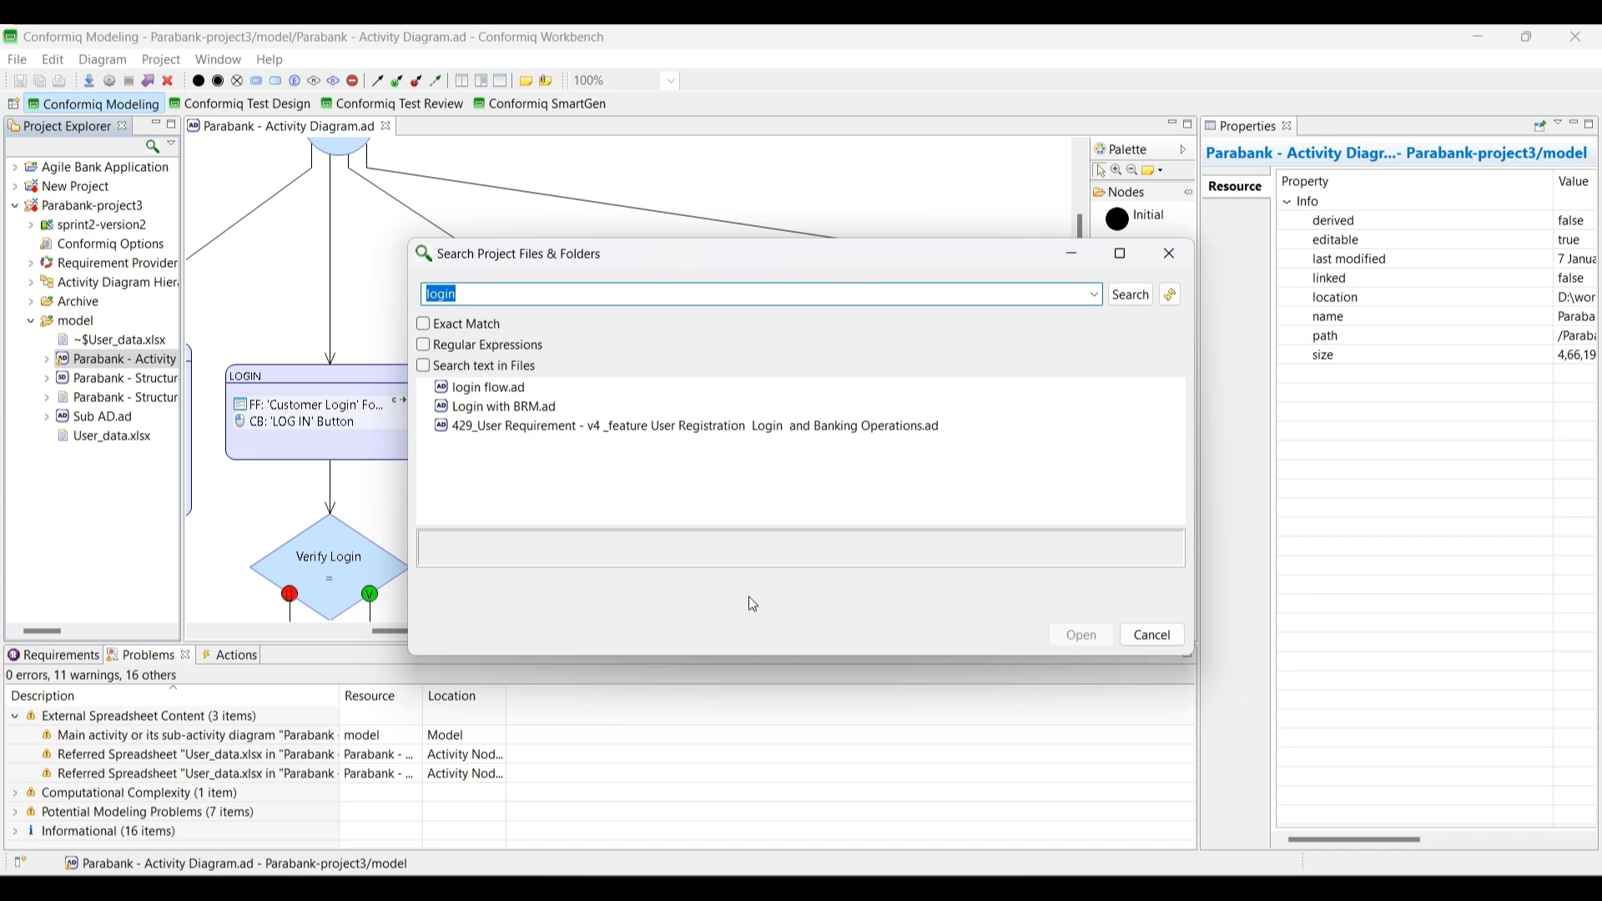
- Minimize the project search window and add an activity node in the empty area beside the Forgot Login info activity
mouse_move(1171, 889)
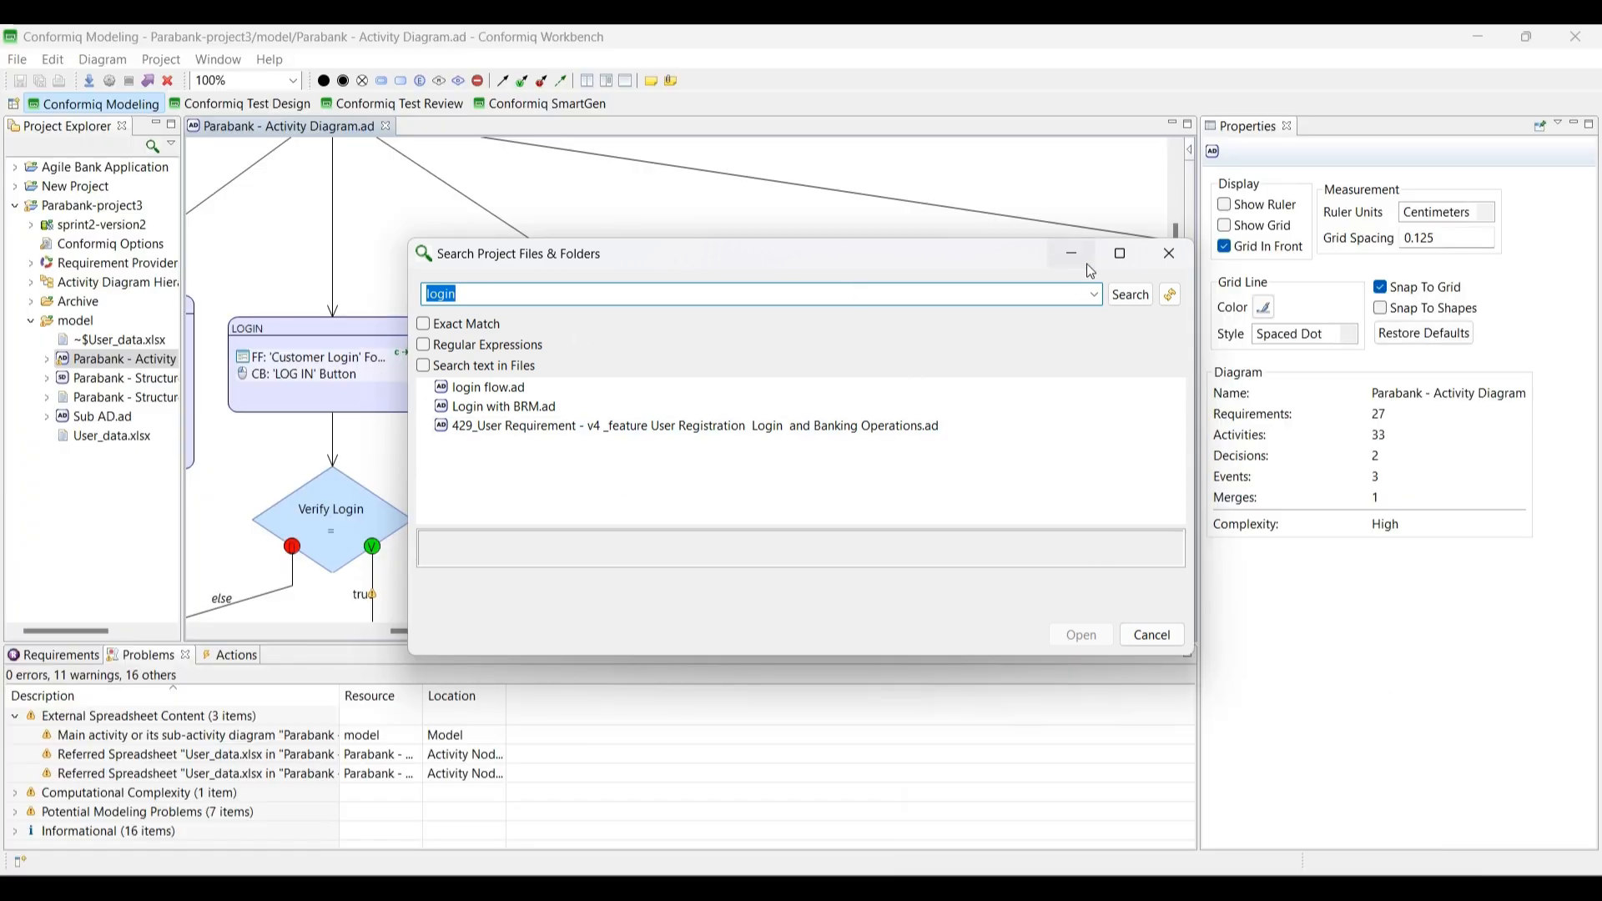
click(1120, 253)
click(1529, 43)
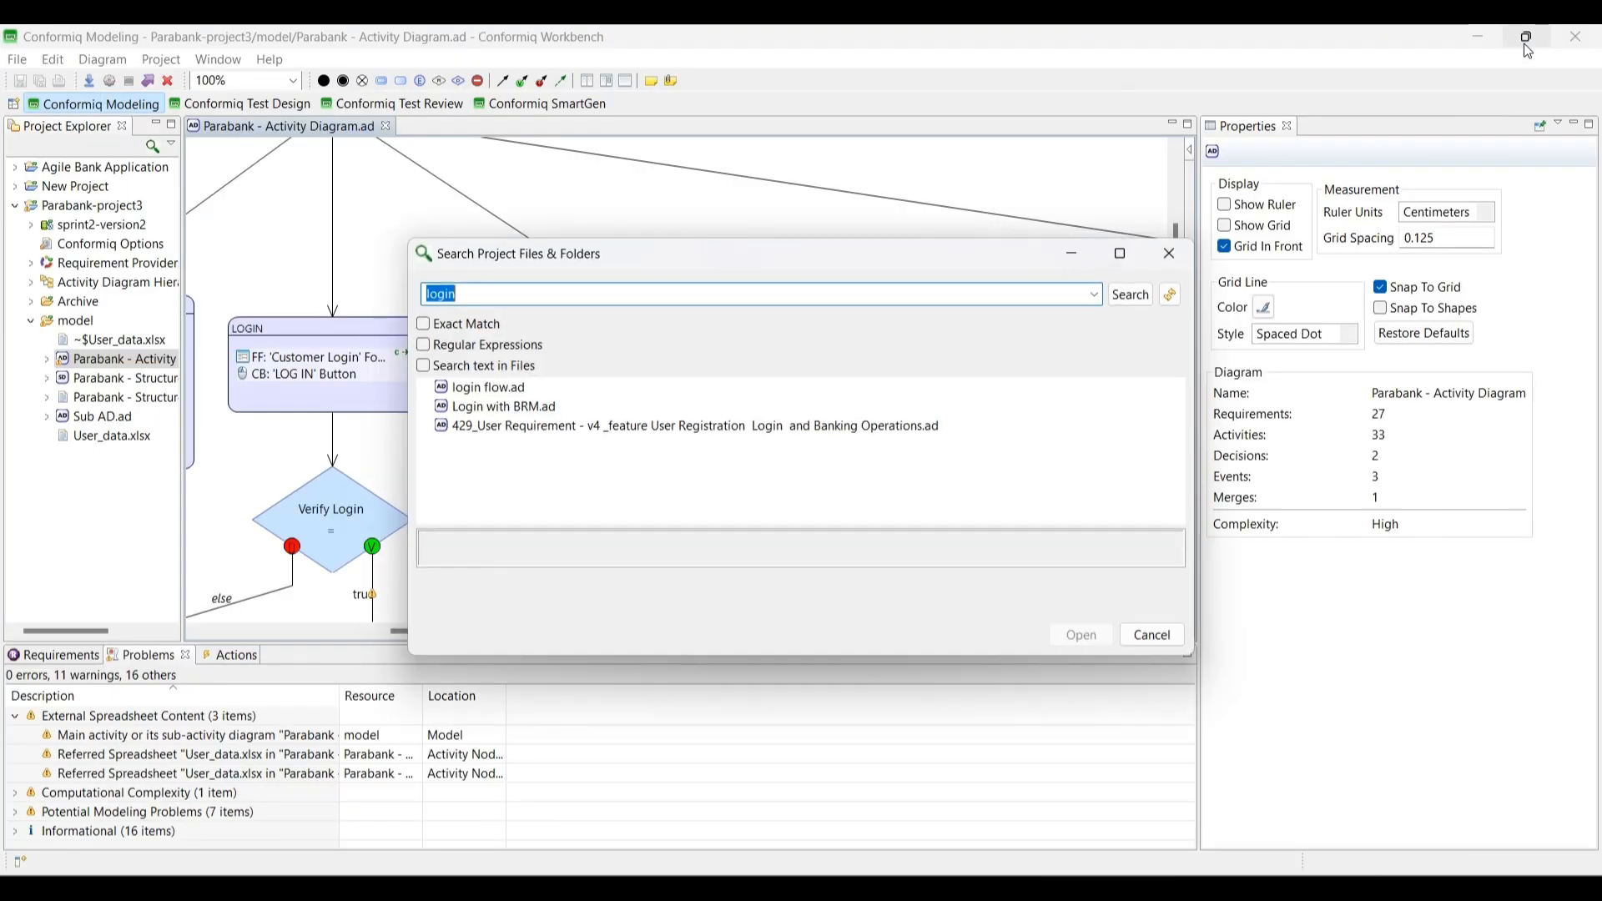
click(1072, 254)
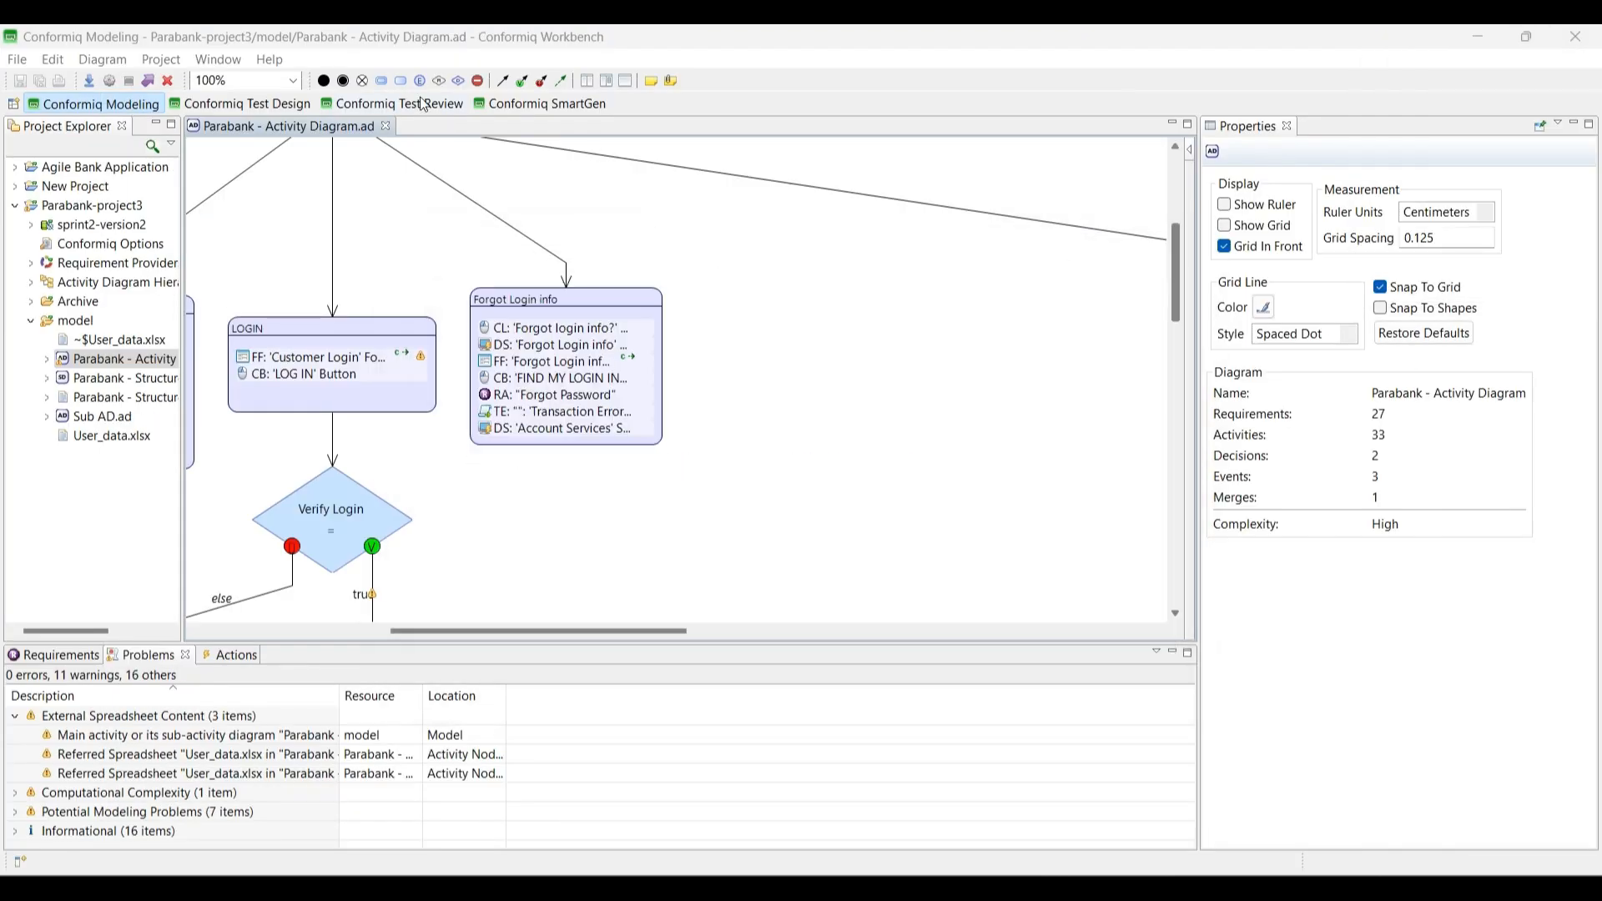
click(400, 80)
click(782, 305)
click(1129, 610)
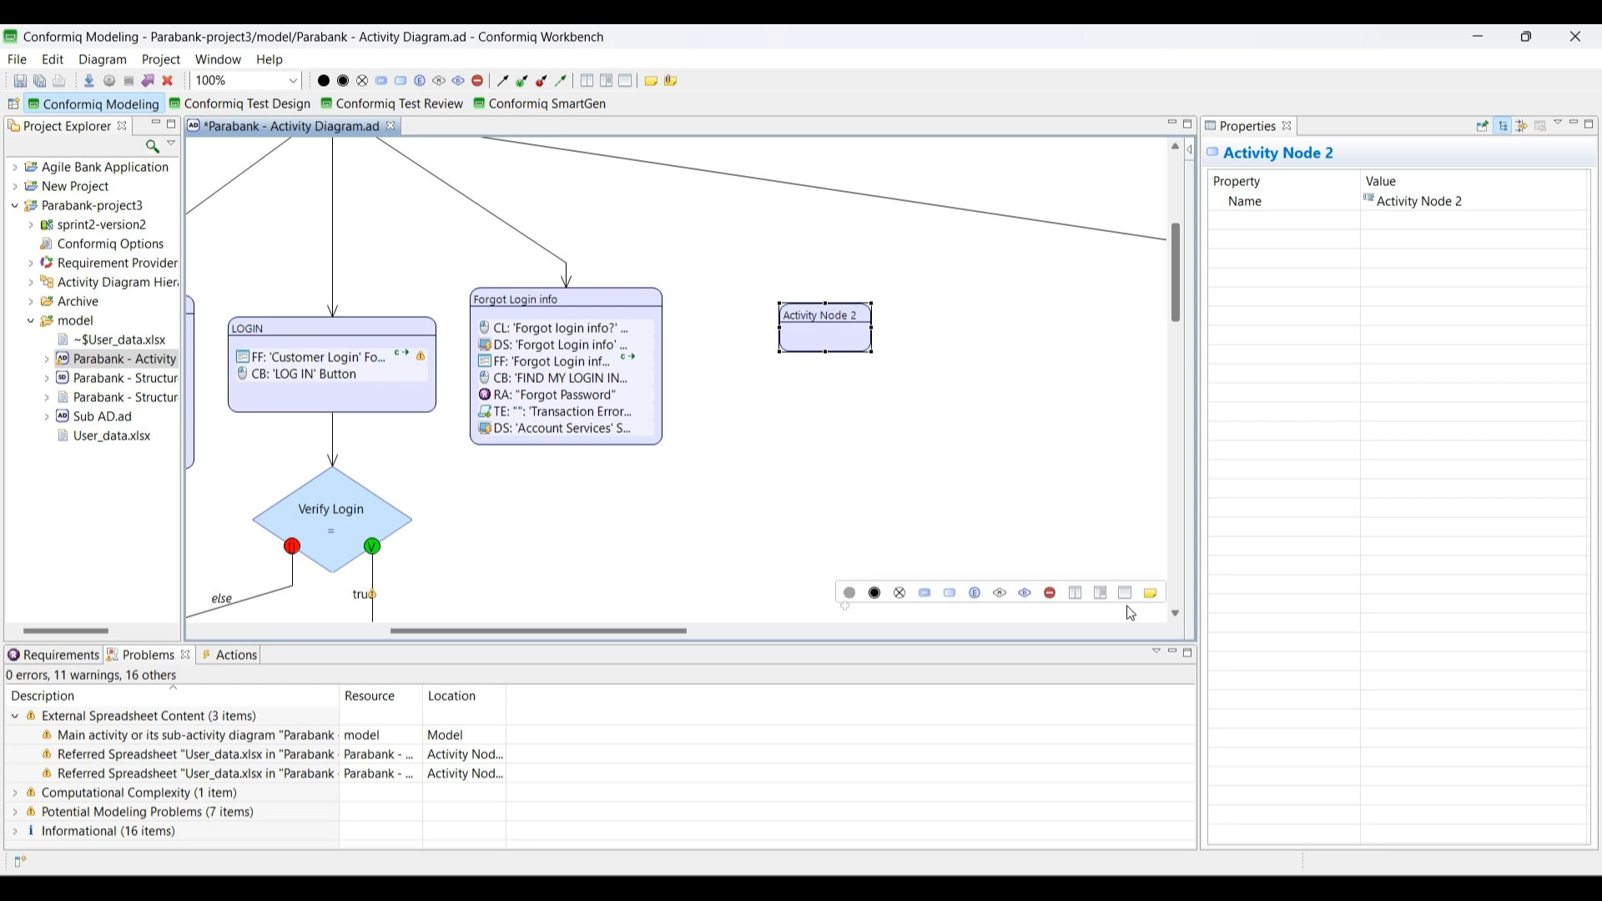
- Restore the project search window, search for "login" in the files' text and open Parabank - Activity Diagram.ad from the results
mouse_move(1206, 871)
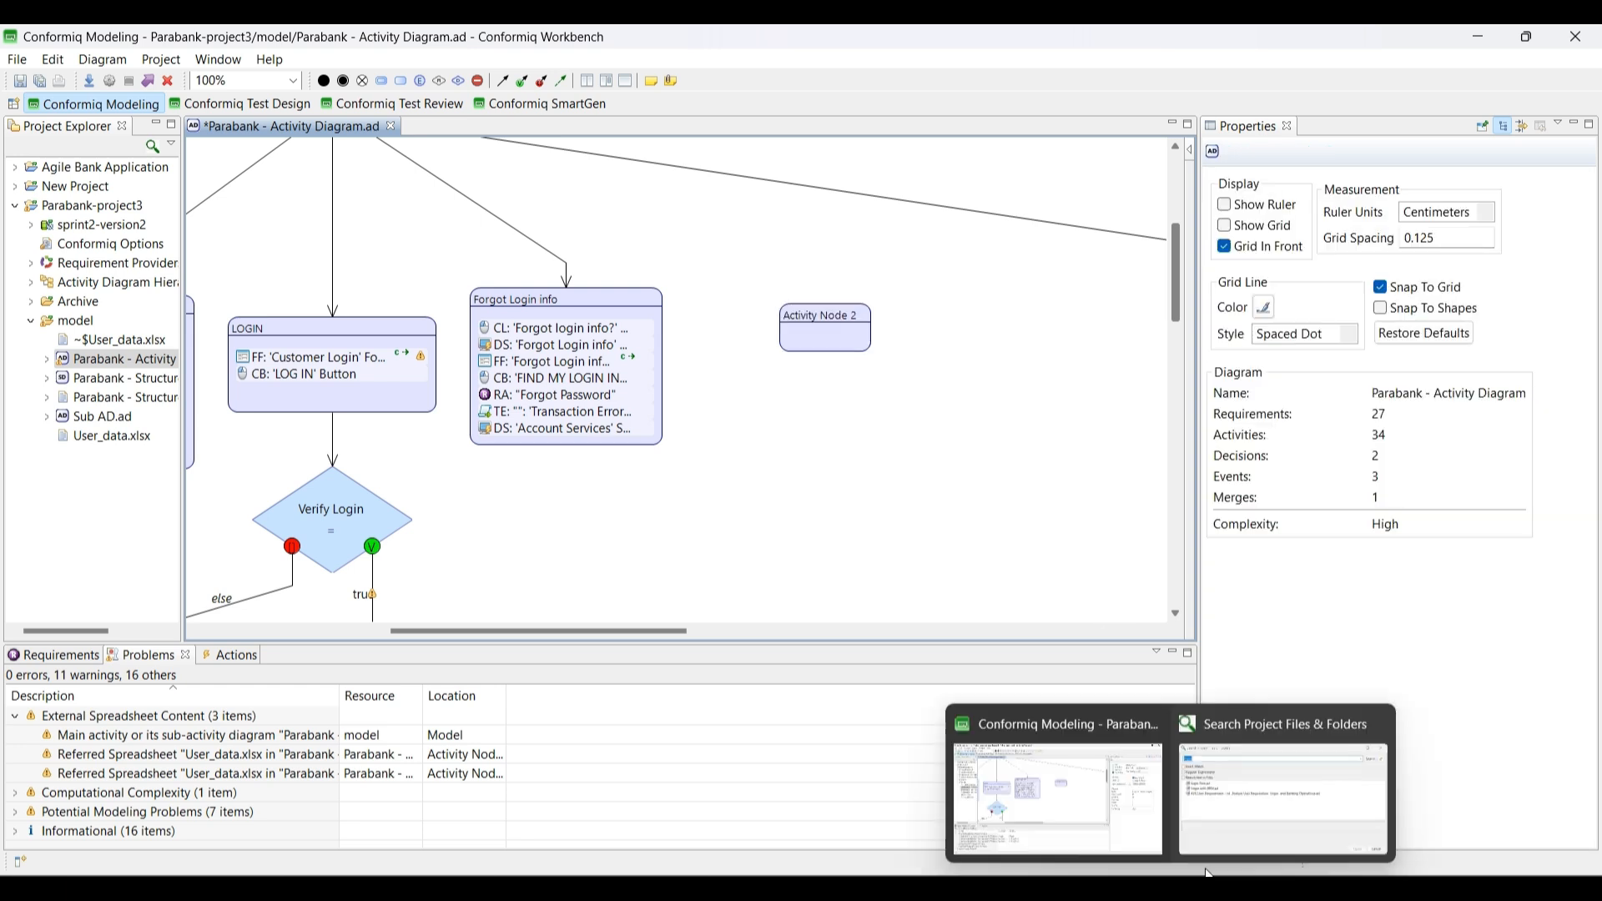
click(1239, 808)
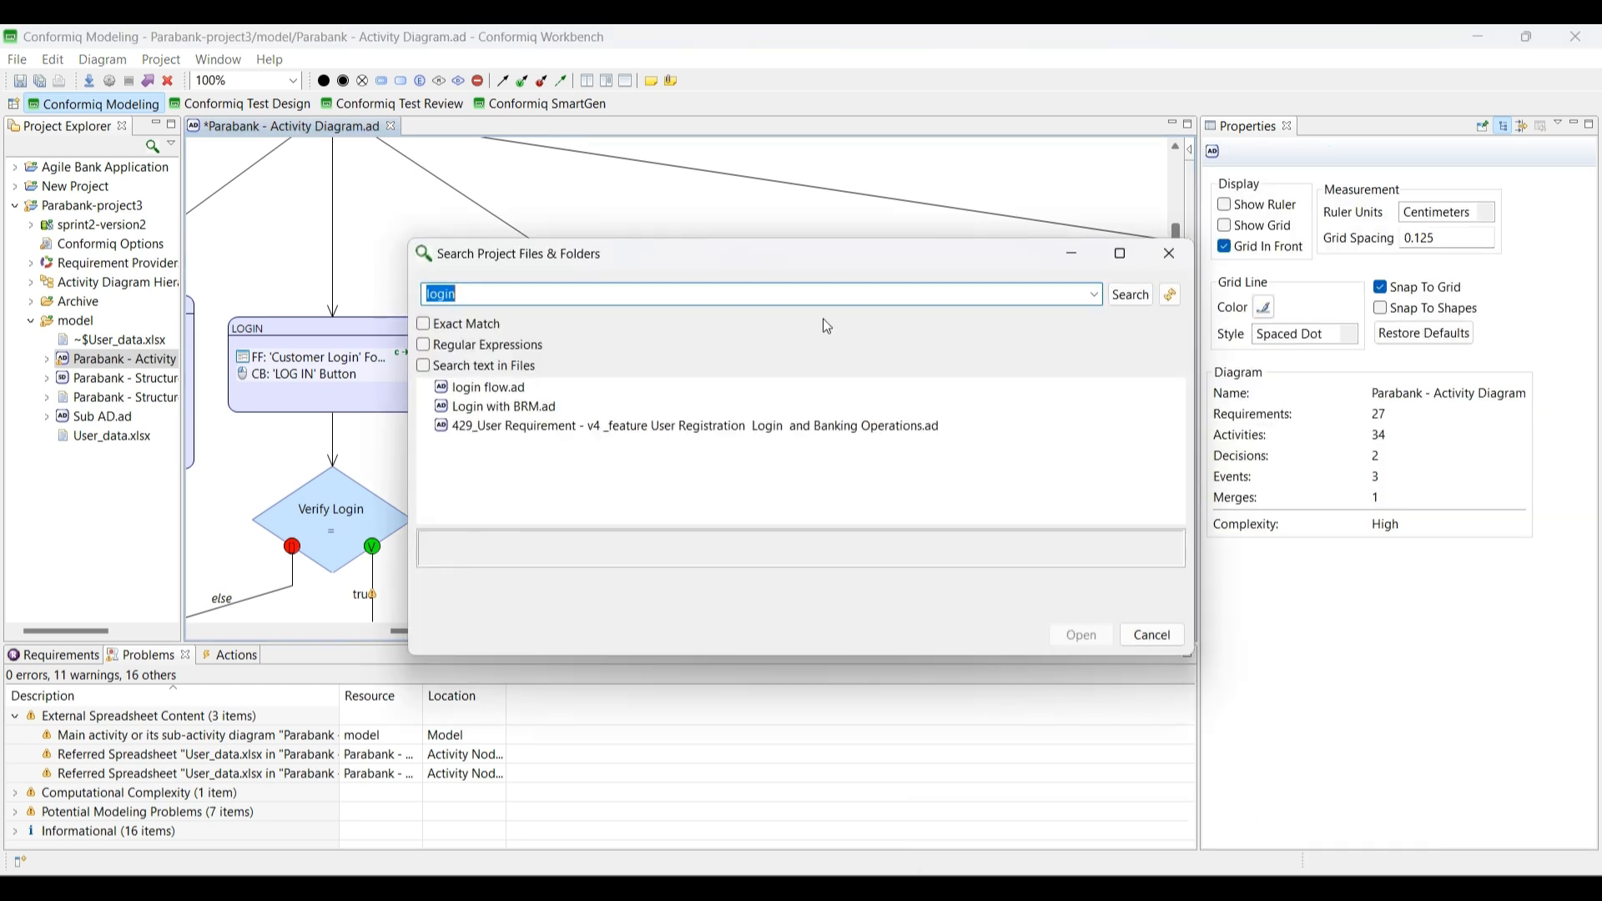
click(424, 367)
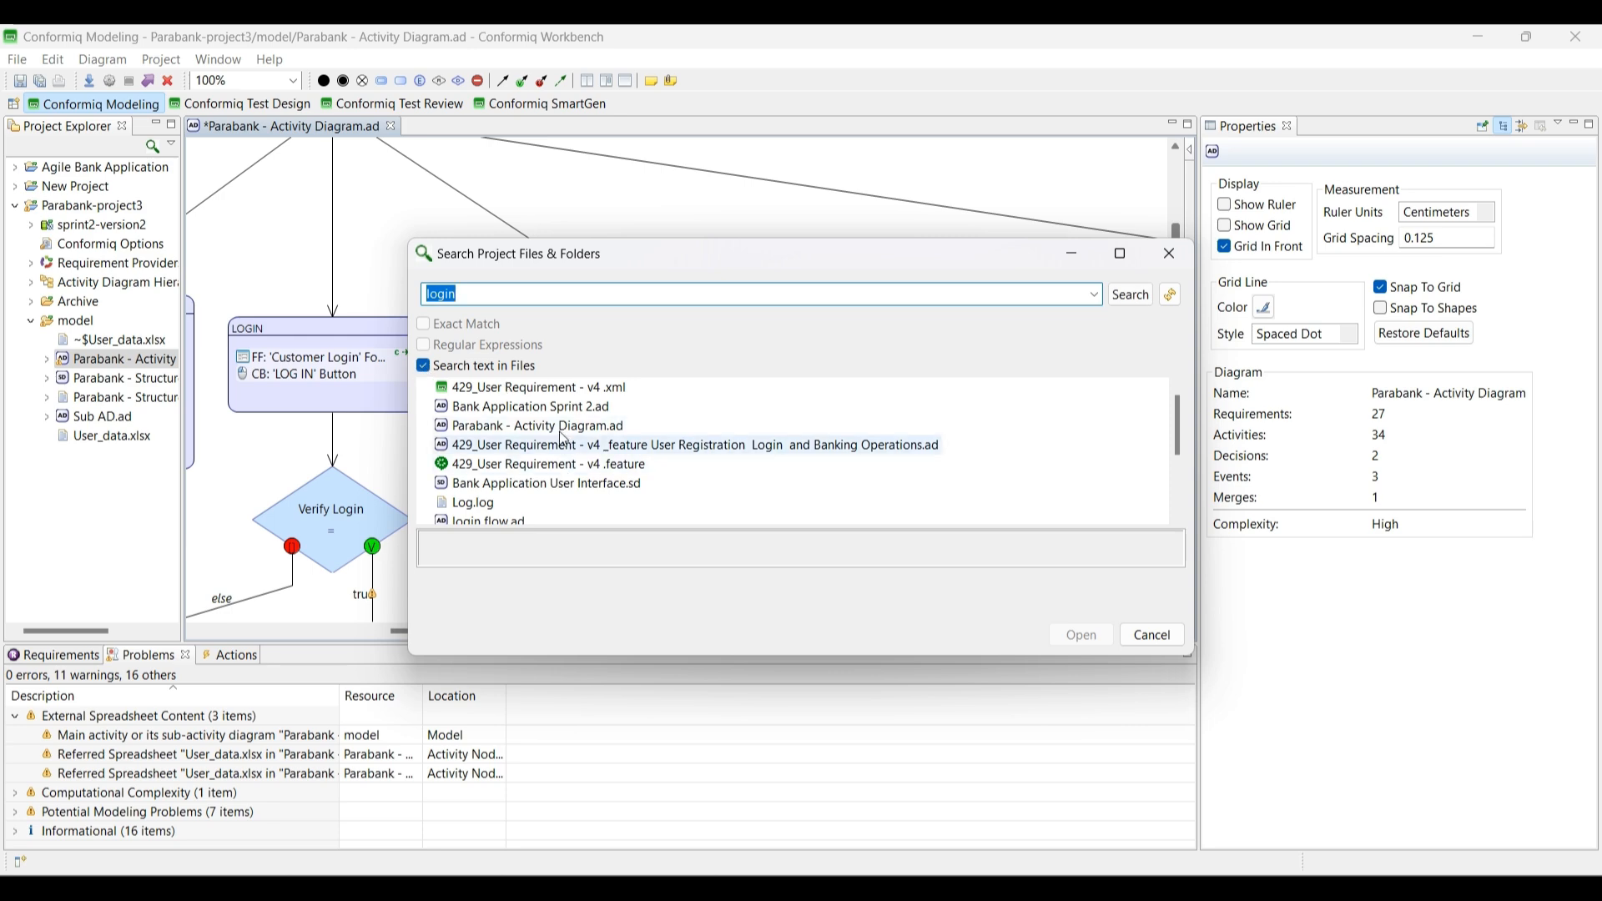
double_click(557, 422)
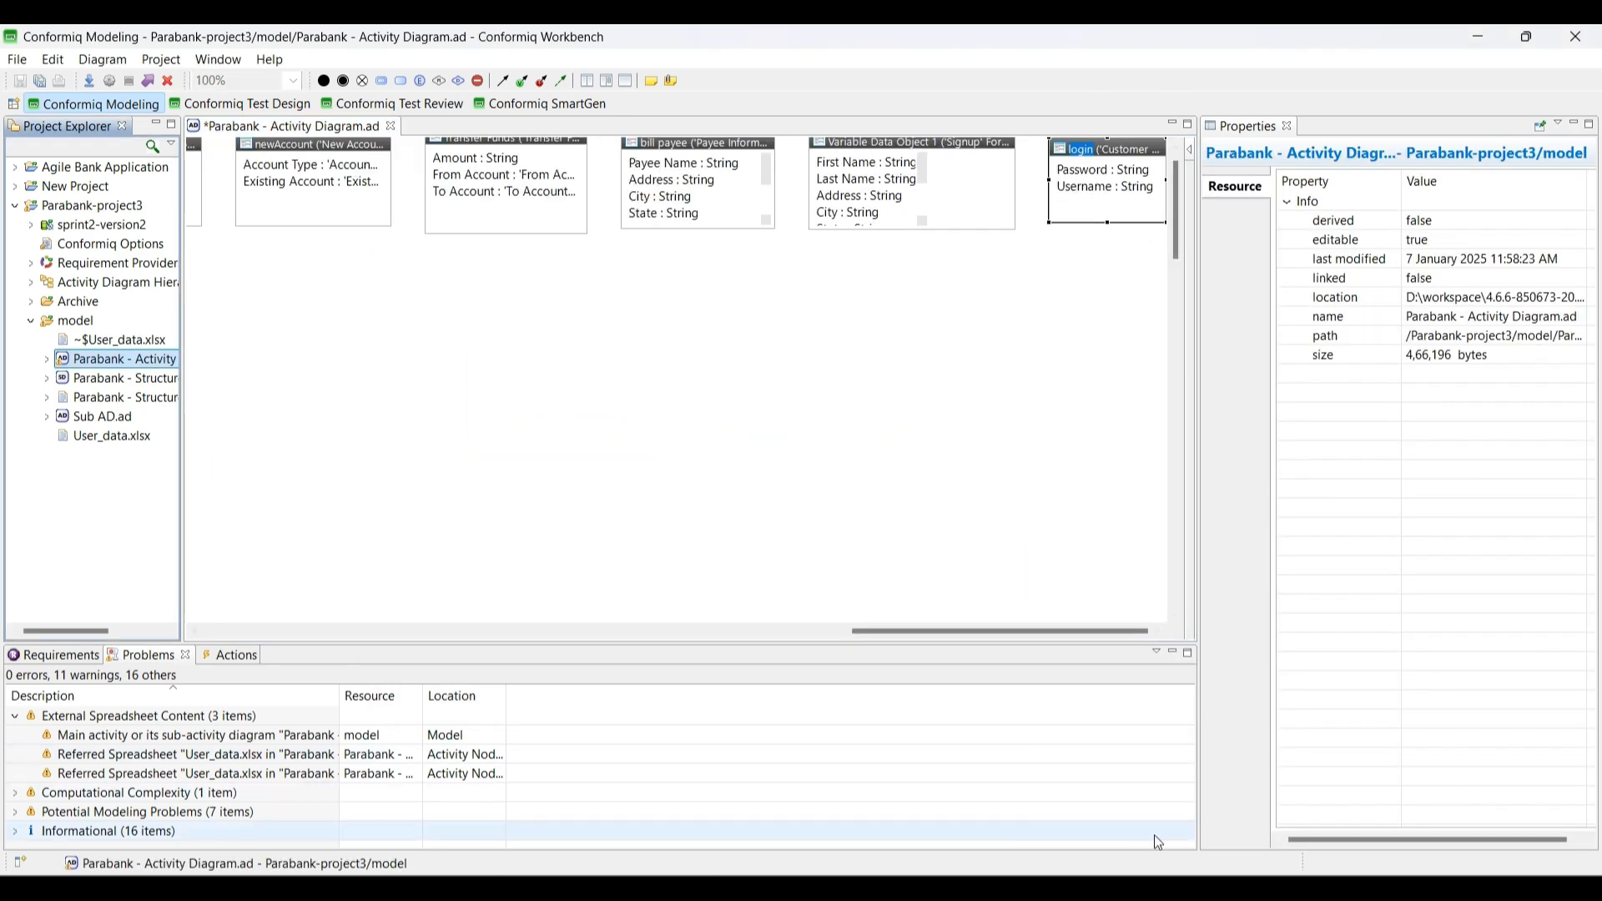
- Bring back the project search, look for "login" in the files' text and open Bank Application User Interface.sd from the results
mouse_move(1172, 886)
click(1304, 750)
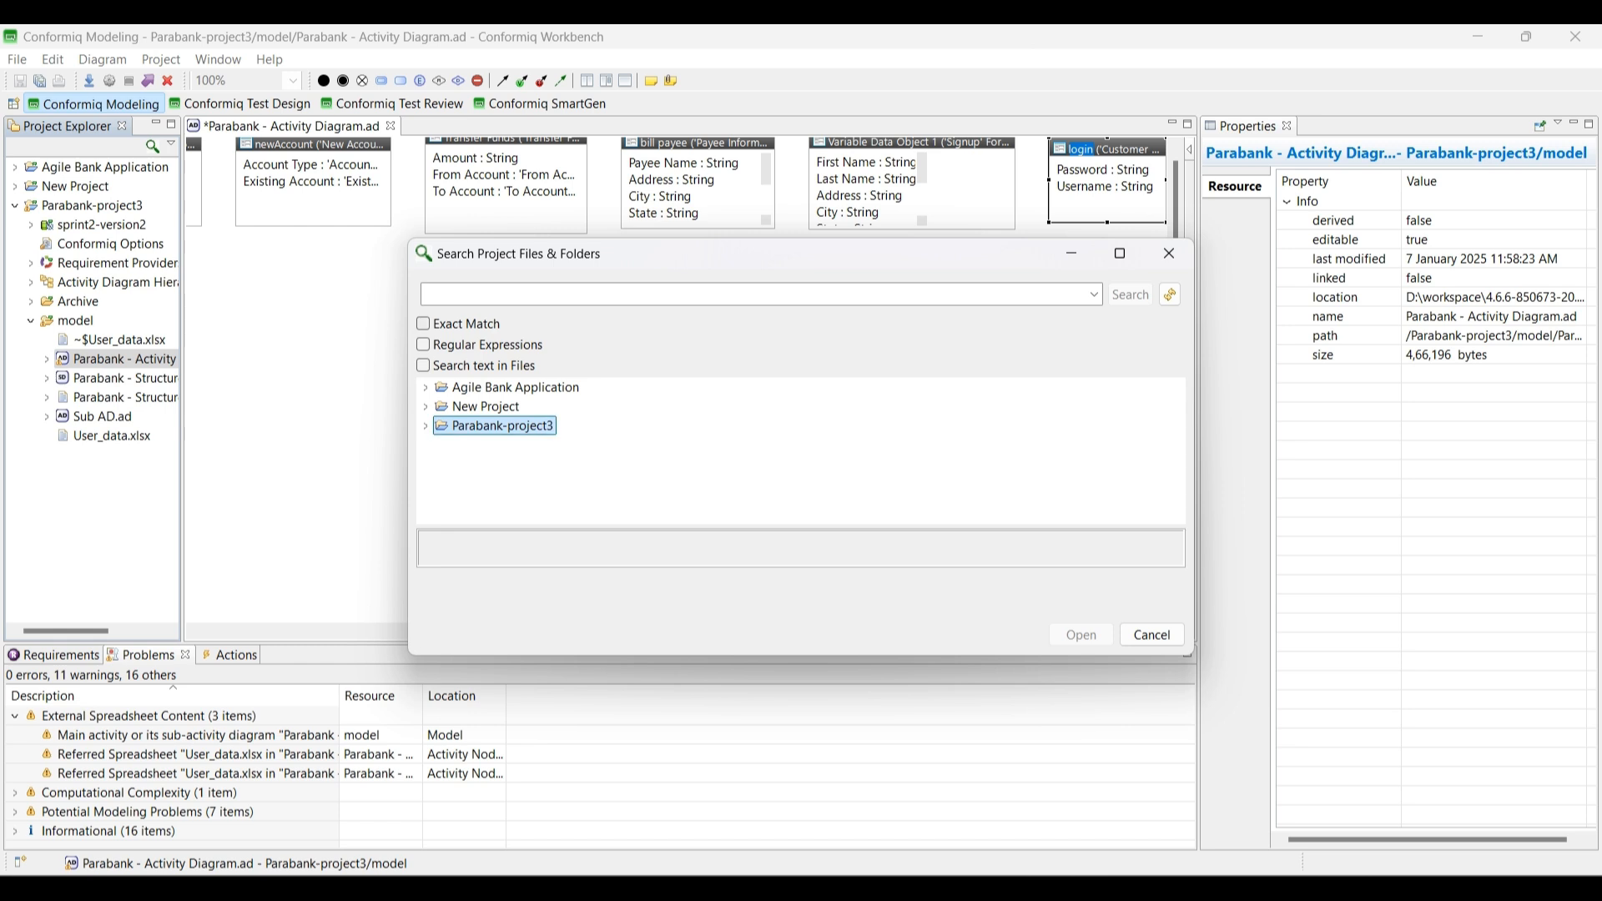
click(484, 295)
text(login)
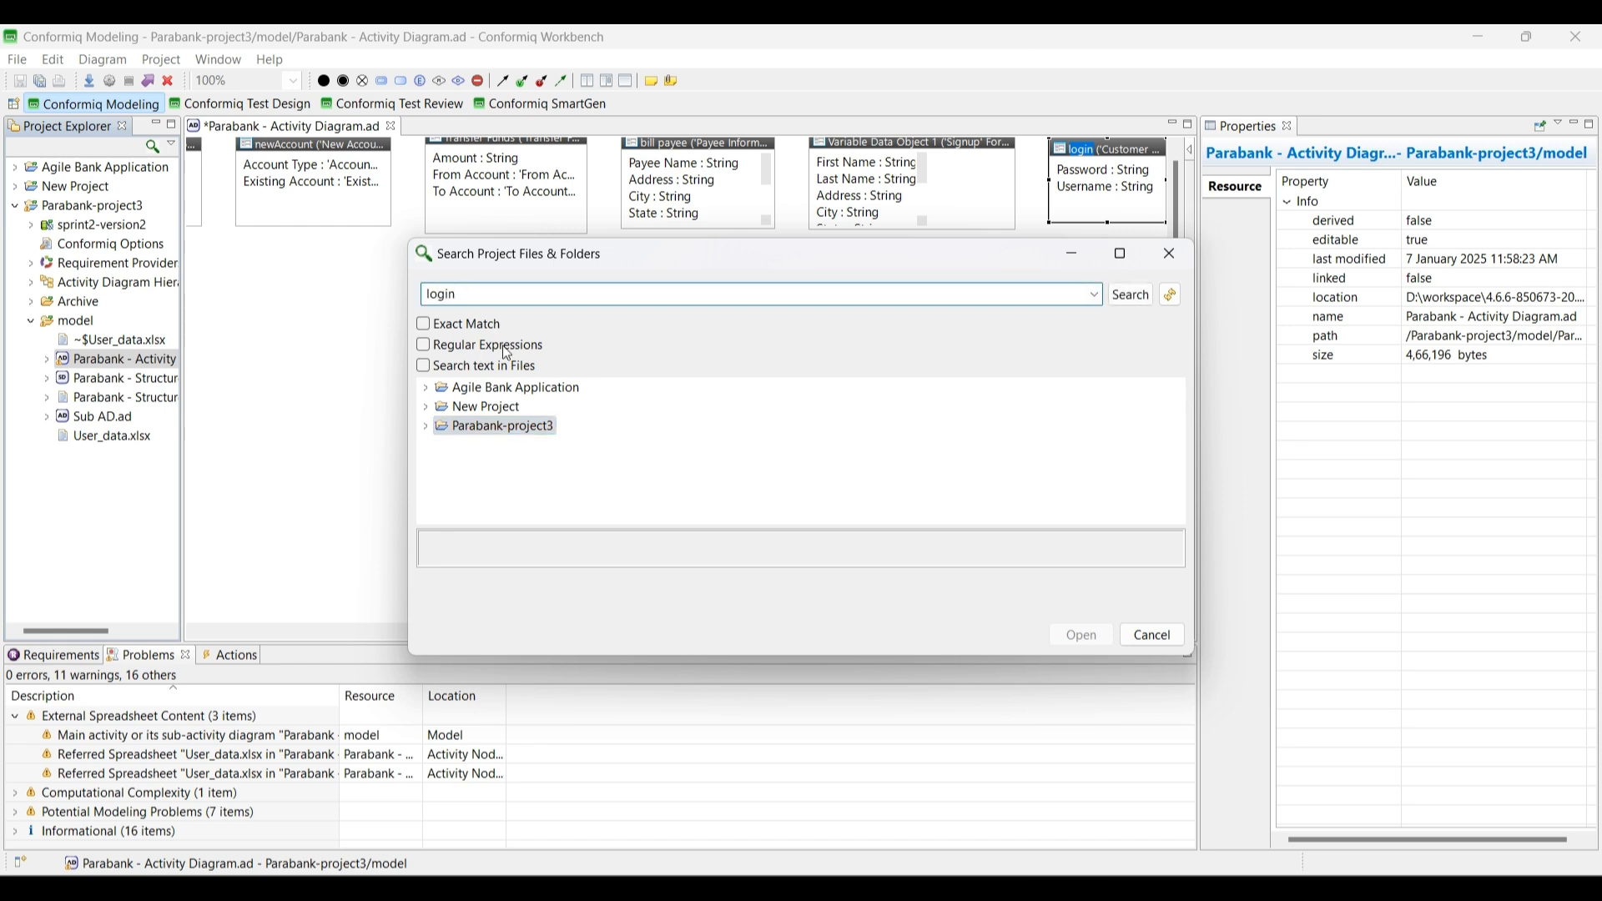
click(424, 366)
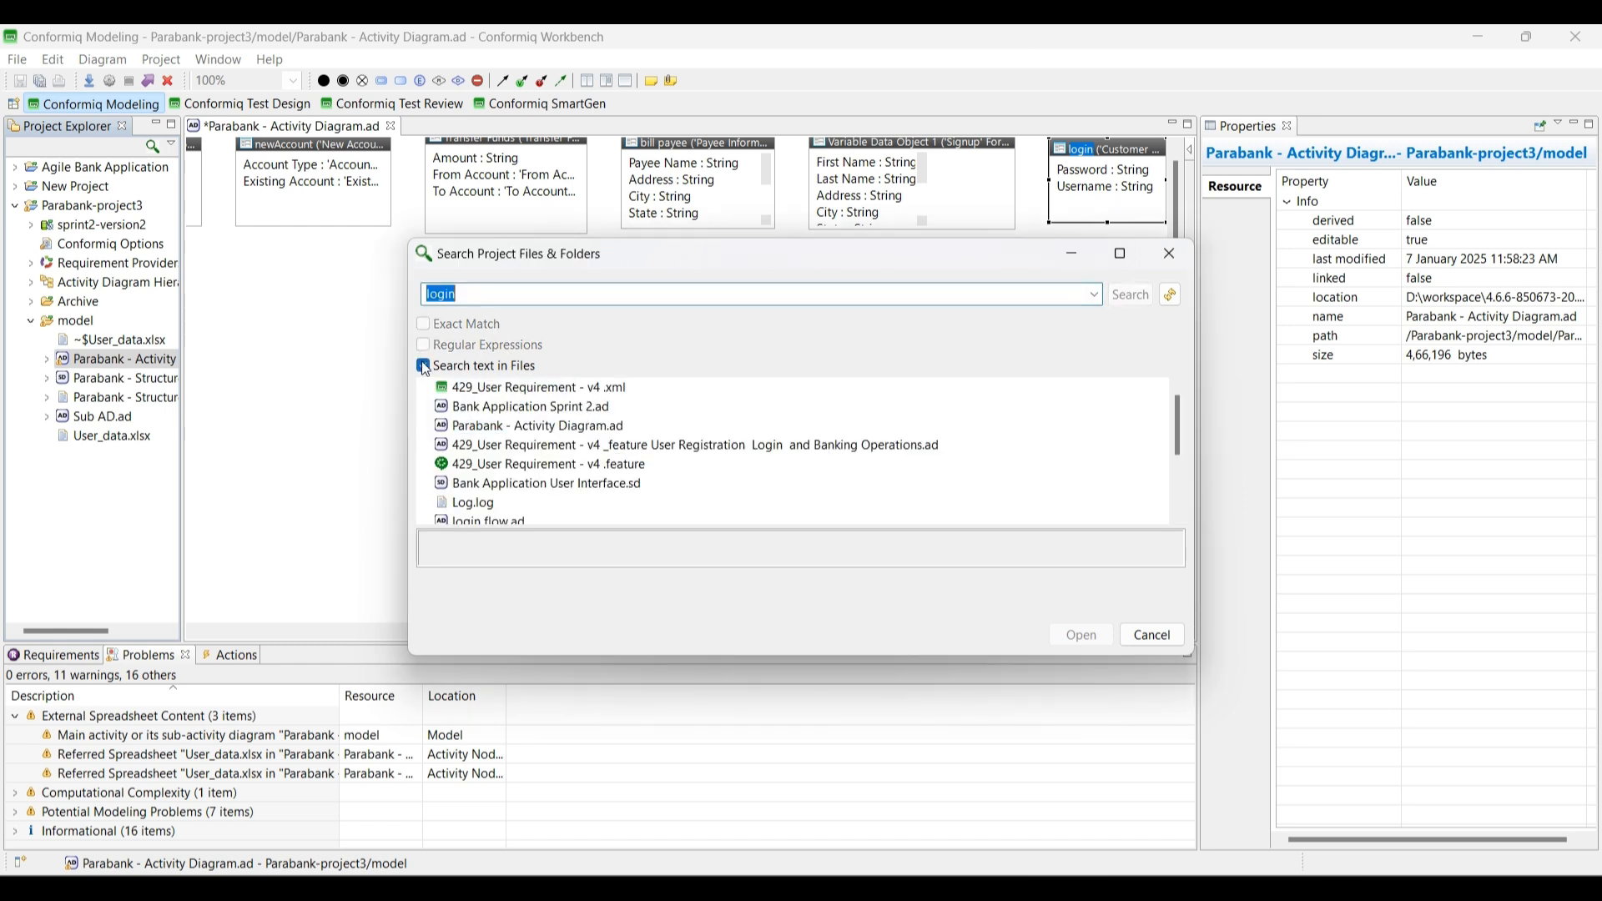
double_click(581, 485)
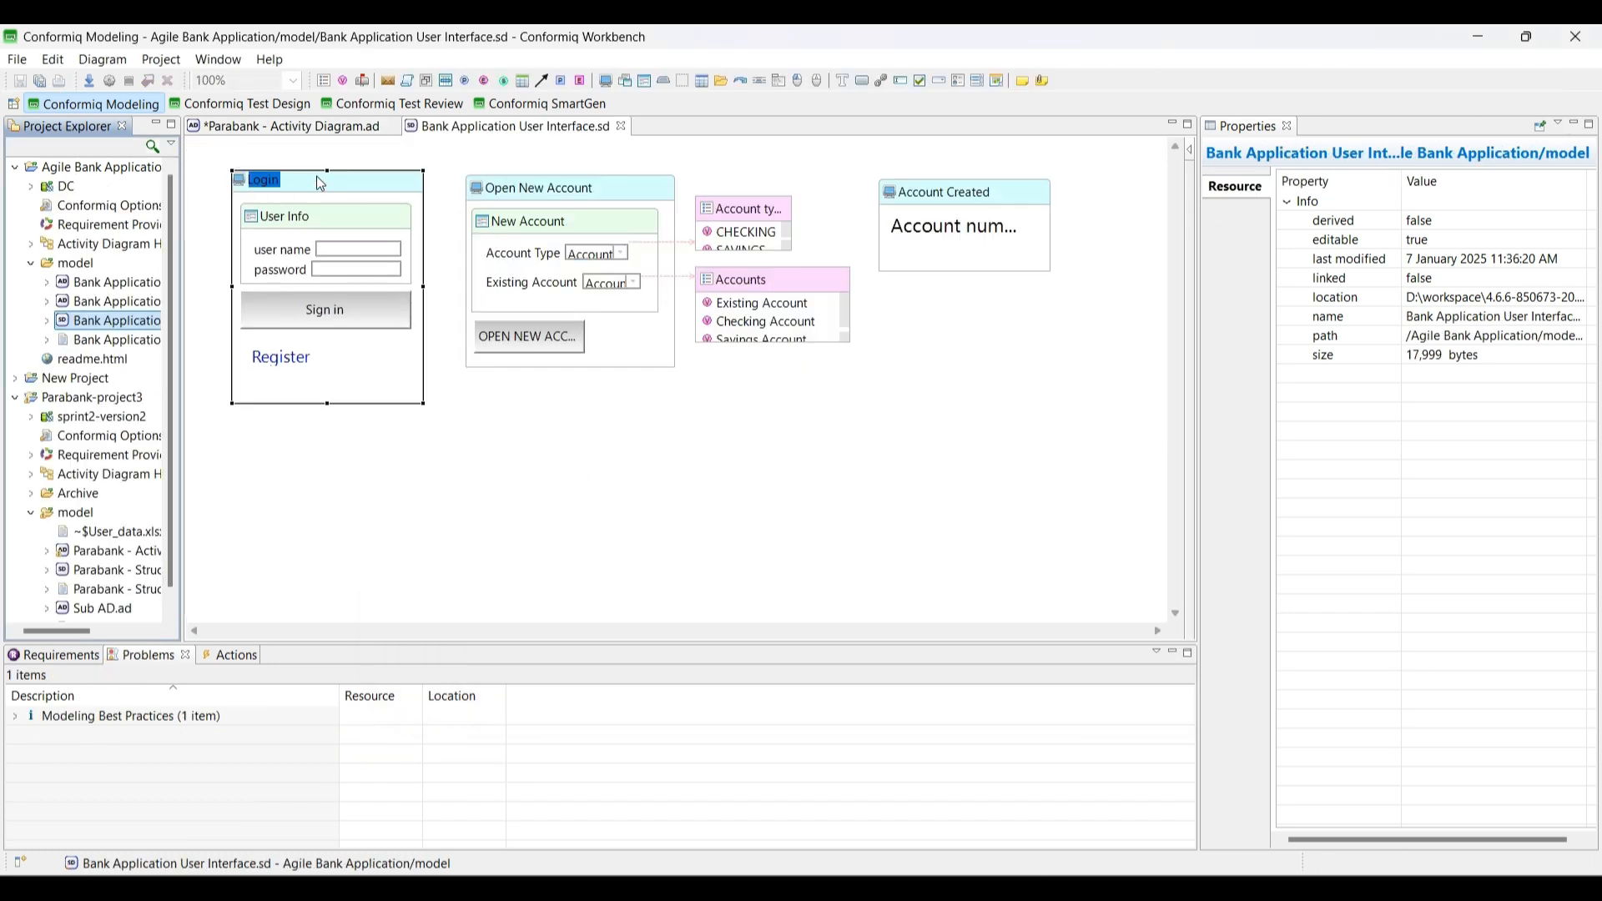